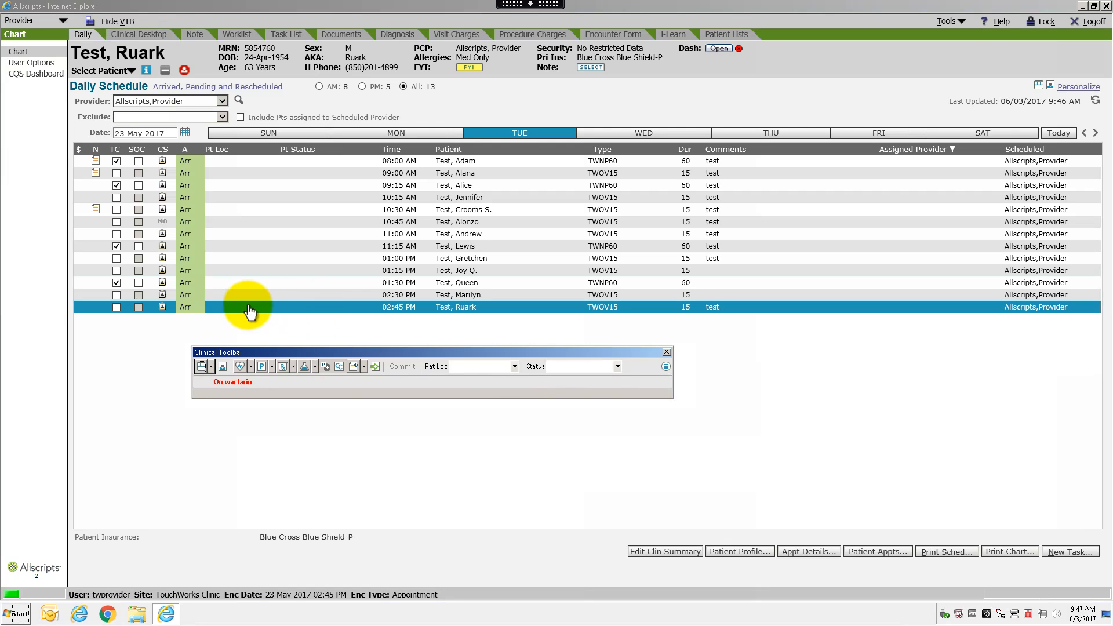
Set the selected 02:45 PM patient's location to Ex Rm 1 and status to Provider Ready
{"action": "left_click", "coordinate": [513, 368]}
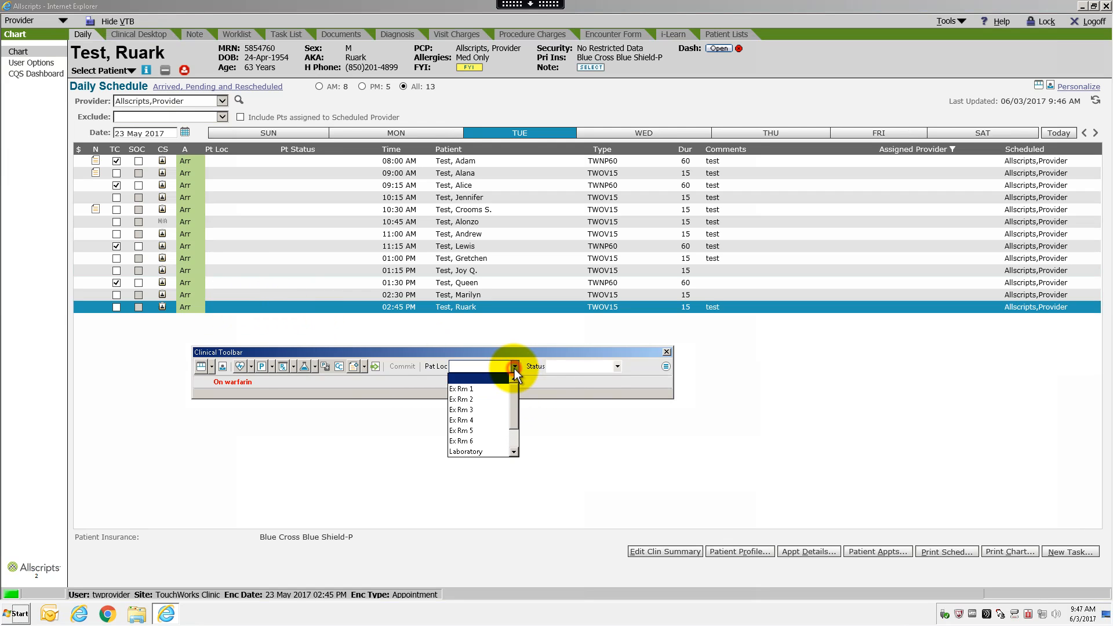
{"action": "left_click", "coordinate": [490, 389]}
{"action": "left_click", "coordinate": [618, 367]}
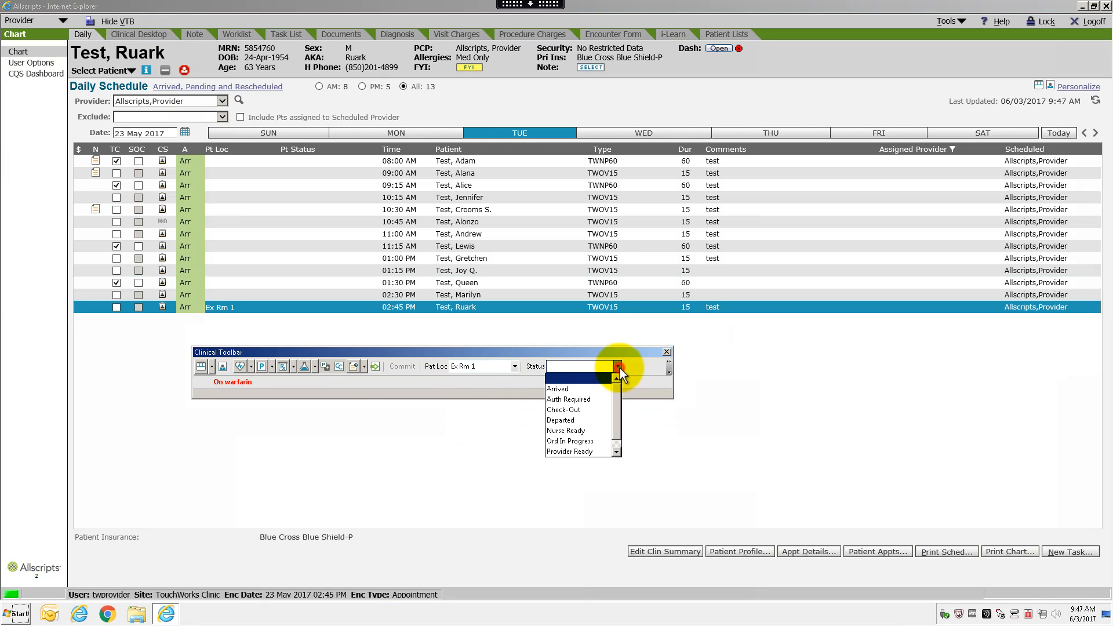
{"action": "left_click", "coordinate": [579, 452]}
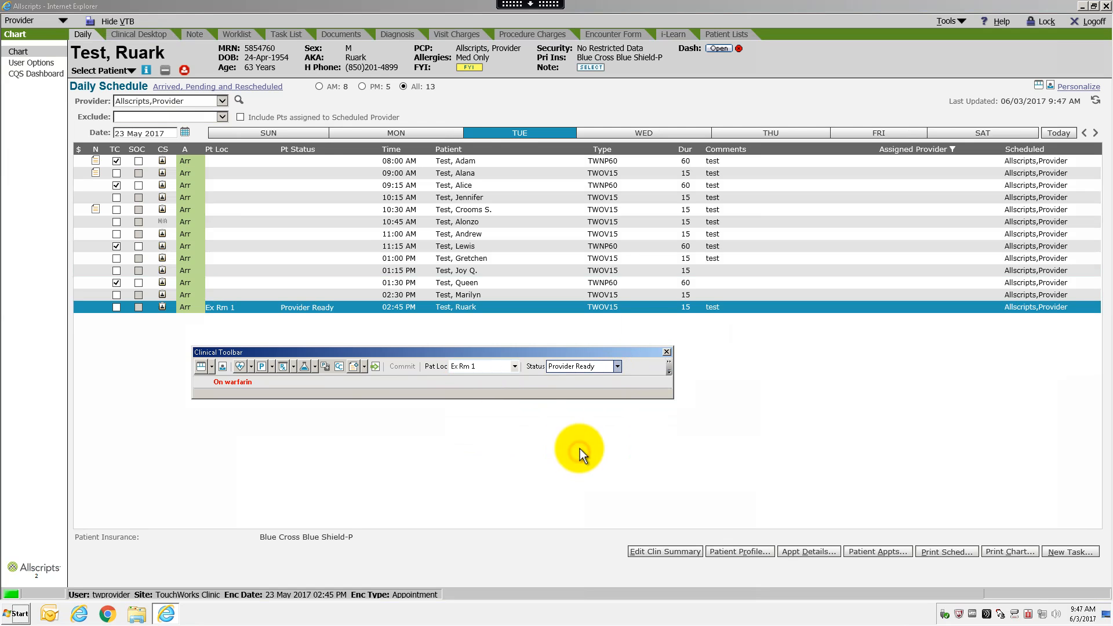
Change the patient location to Ex Rm 3 directly in the 02:45 PM schedule row
{"action": "left_click", "coordinate": [232, 318]}
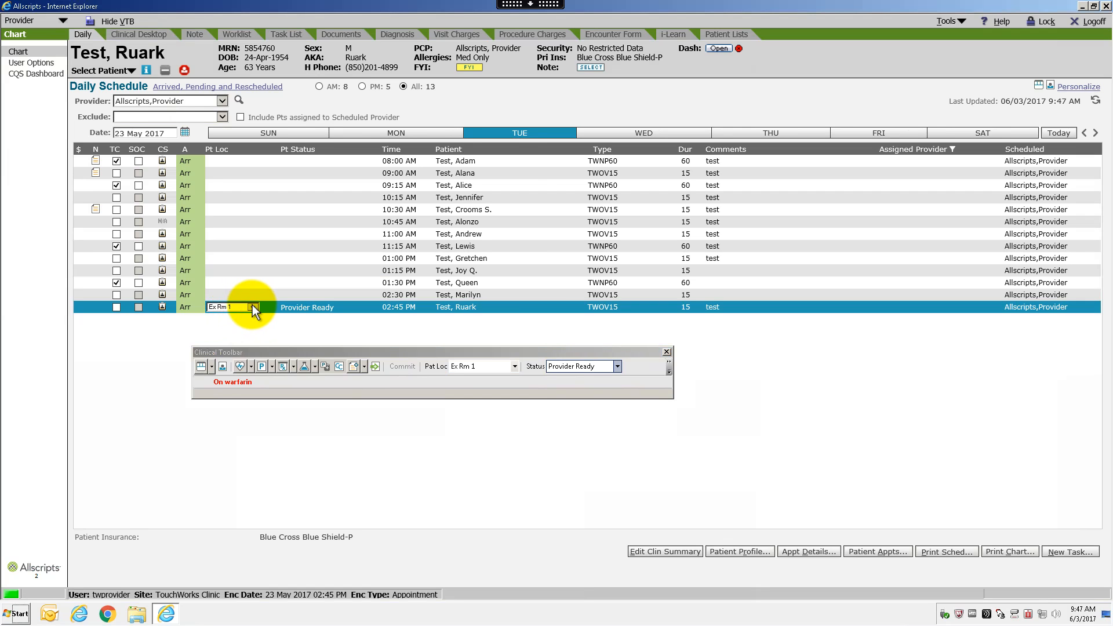
{"action": "left_click", "coordinate": [253, 307]}
{"action": "left_click", "coordinate": [228, 322]}
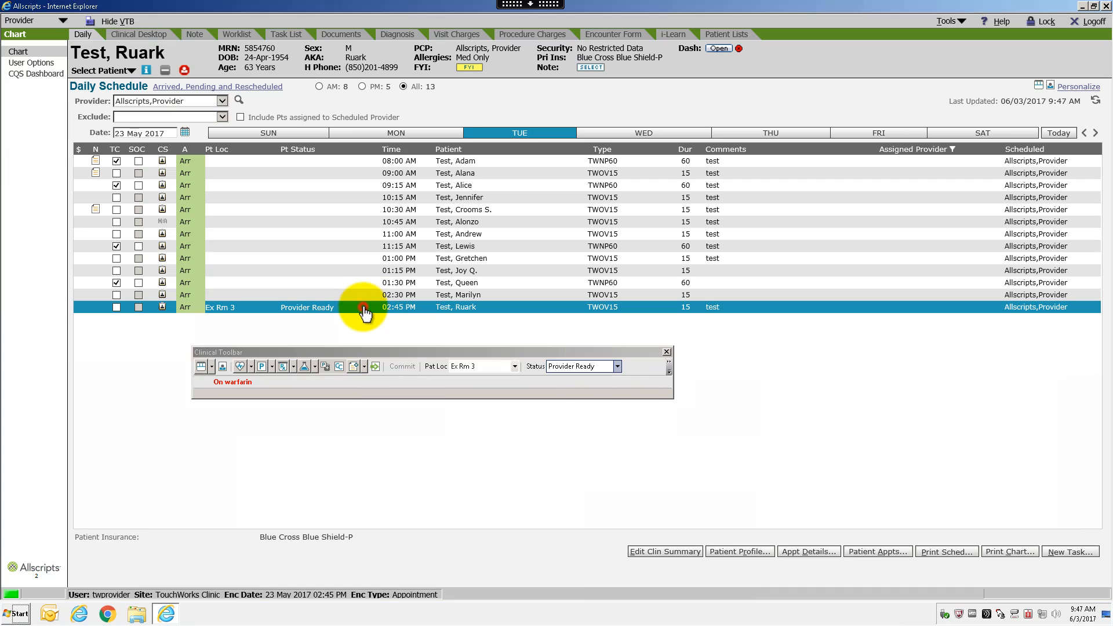
Change the 02:45 PM patient's status to Nurse Ready in the schedule row, and set it back to Provider Ready
{"action": "left_click", "coordinate": [338, 311]}
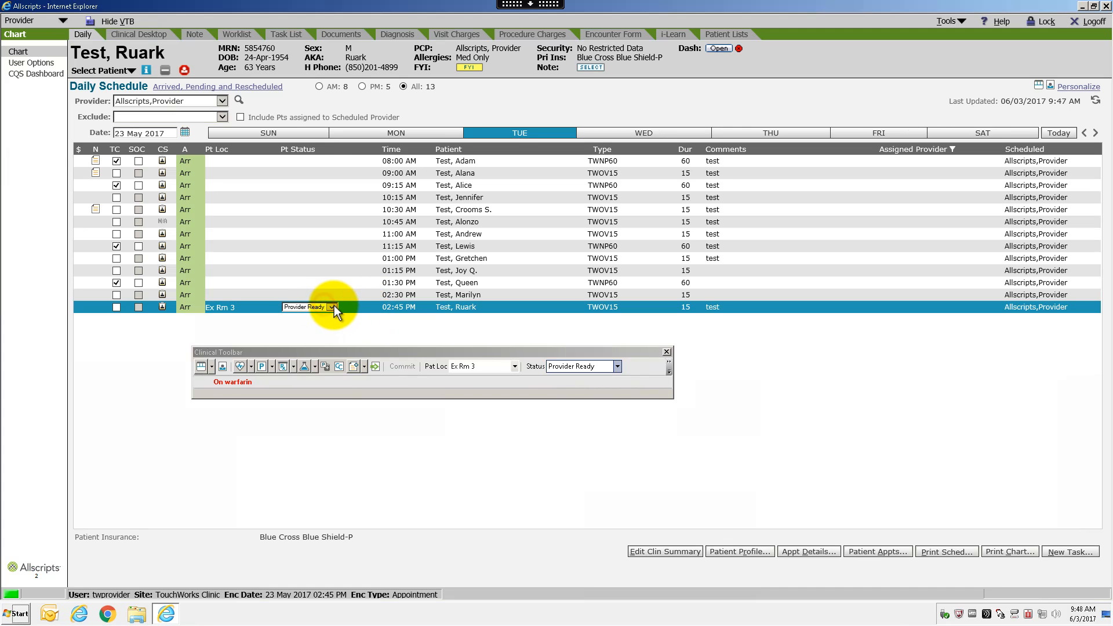
{"action": "left_click", "coordinate": [335, 309]}
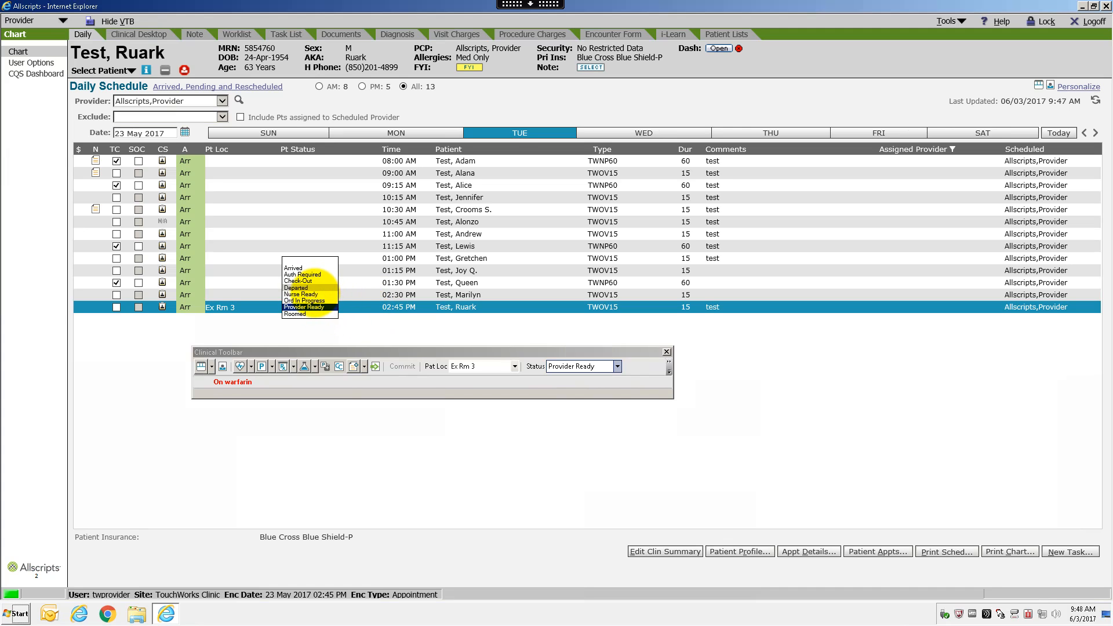
{"action": "left_click", "coordinate": [316, 294]}
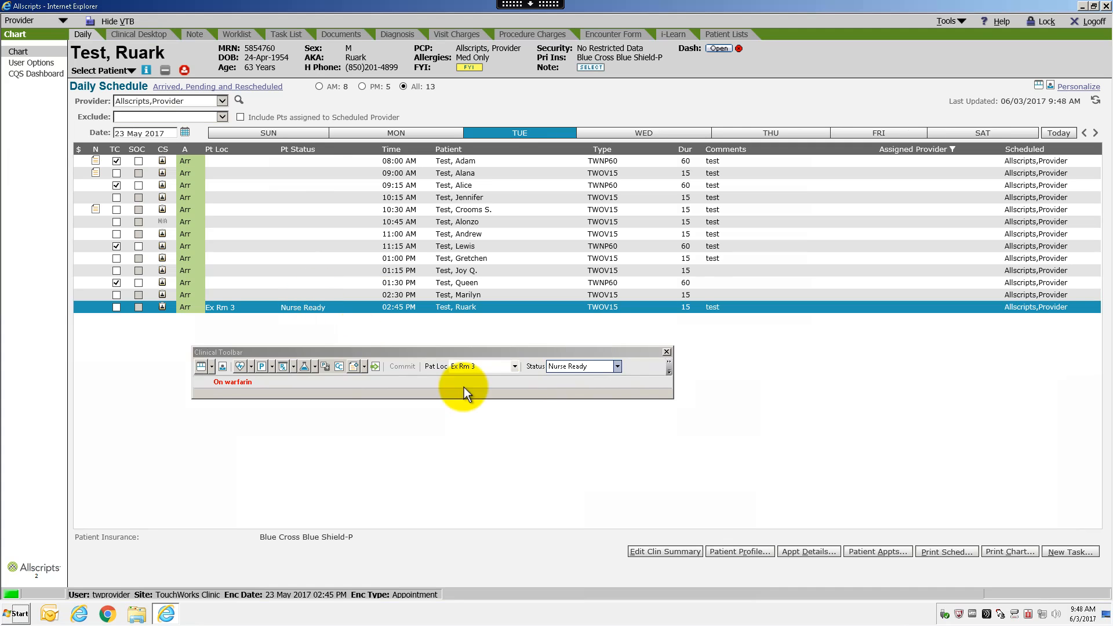
{"action": "left_click", "coordinate": [617, 367]}
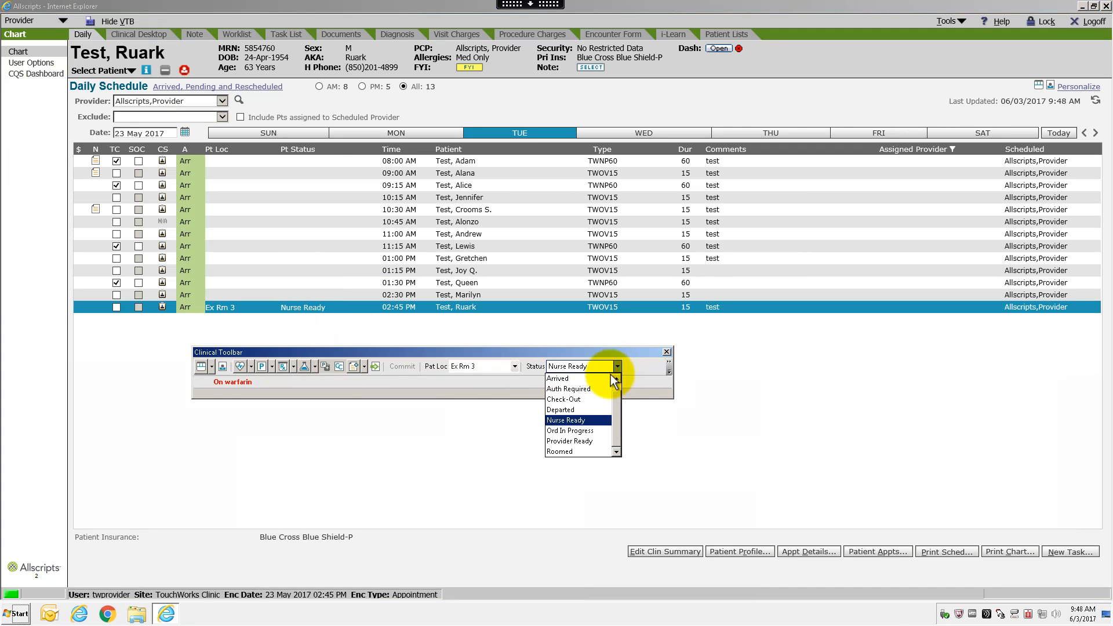
{"action": "left_click", "coordinate": [581, 441]}
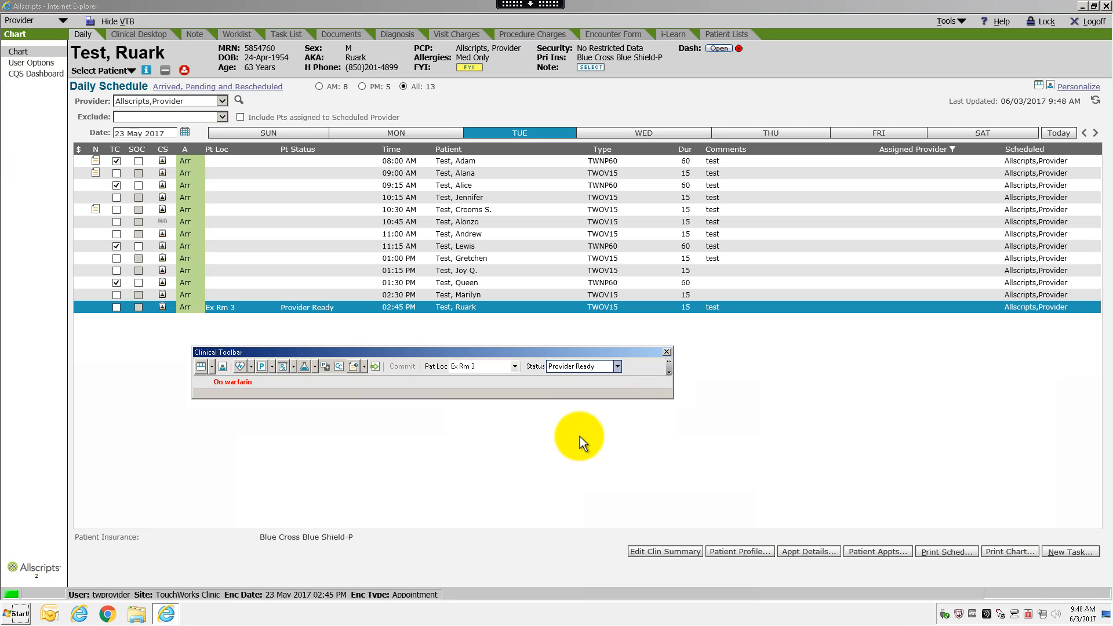
Record vitals with temperature 98.6 F, blood pressure 120/80 and pulse 80 bpm, and commit and save them to the encounter
{"action": "left_click", "coordinate": [244, 367]}
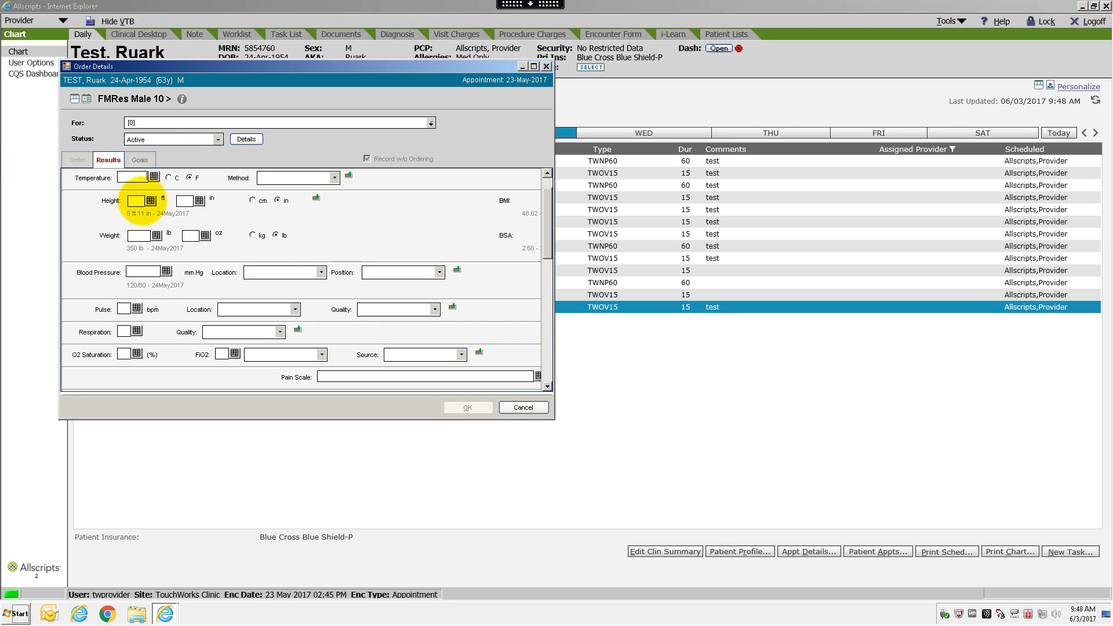
{"action": "type", "text": "98.6"}
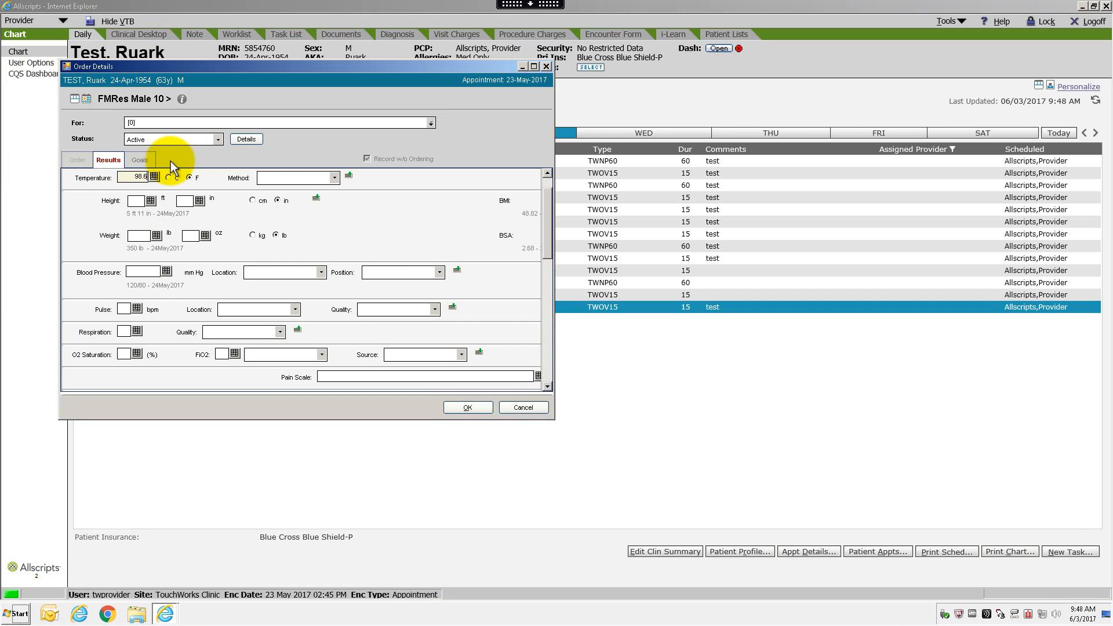
{"action": "left_click", "coordinate": [143, 271]}
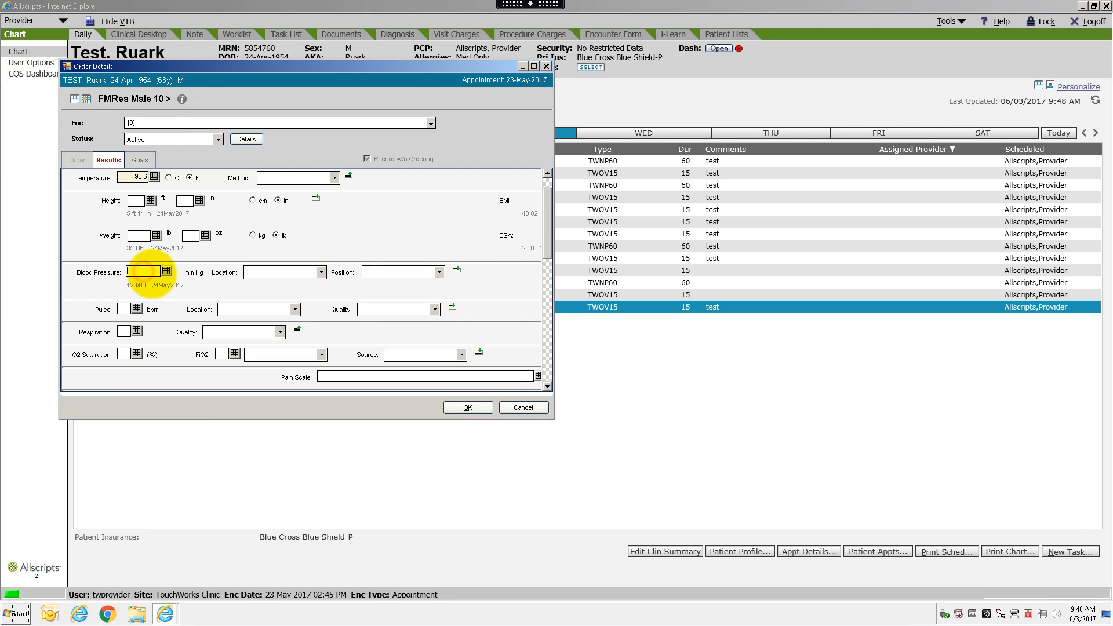
{"action": "type", "text": "120/80"}
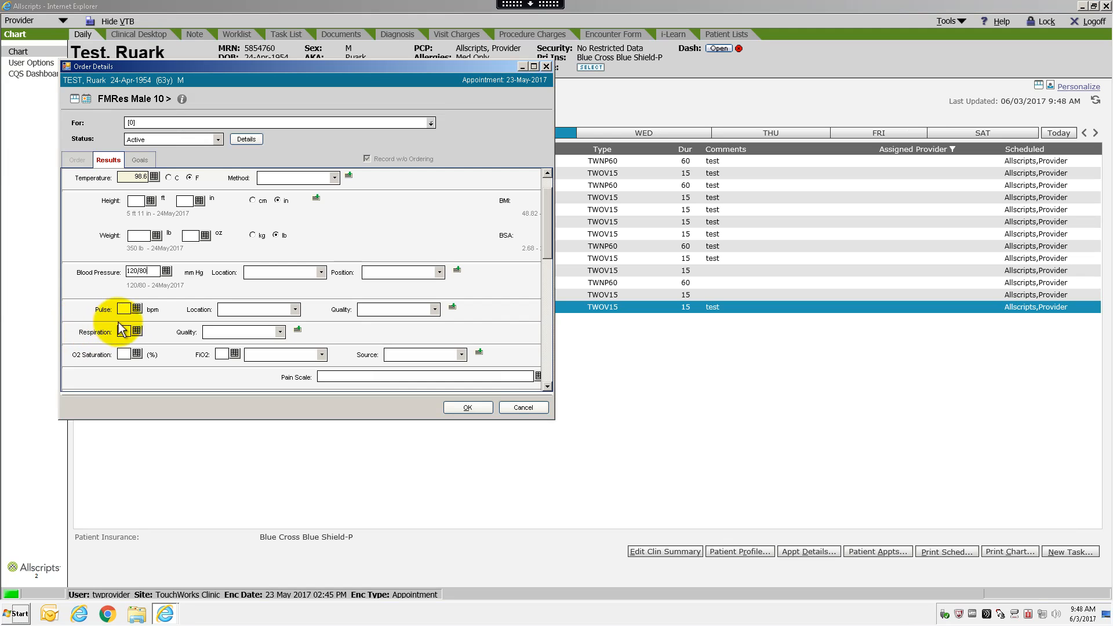
{"action": "left_click", "coordinate": [123, 308]}
{"action": "type", "text": "80"}
{"action": "left_click", "coordinate": [475, 406]}
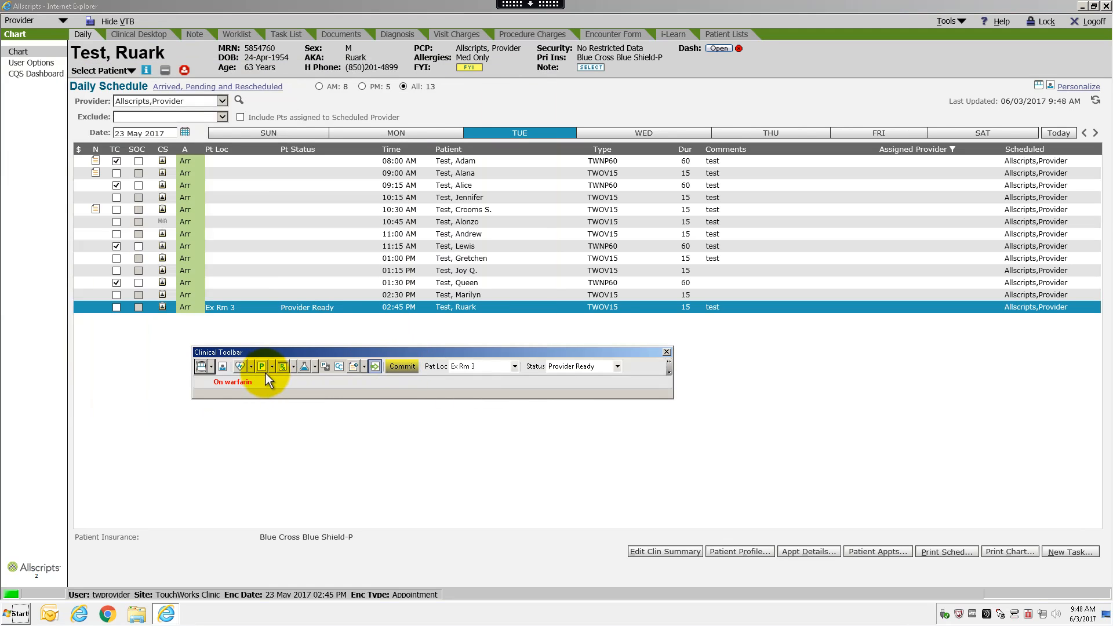
{"action": "left_click", "coordinate": [404, 366]}
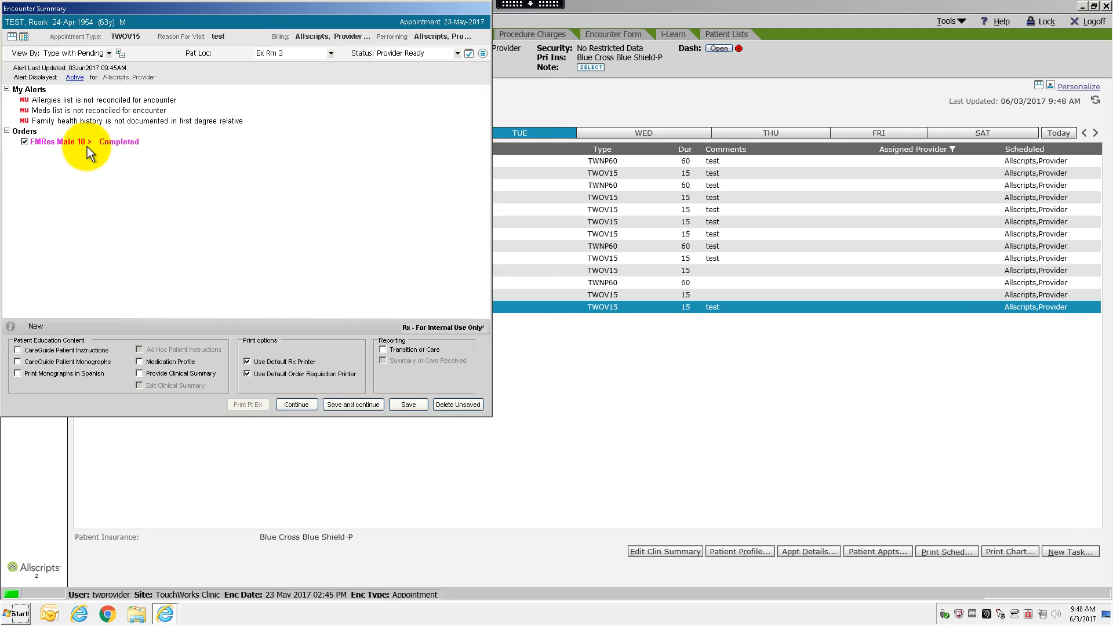
{"action": "left_click", "coordinate": [361, 406]}
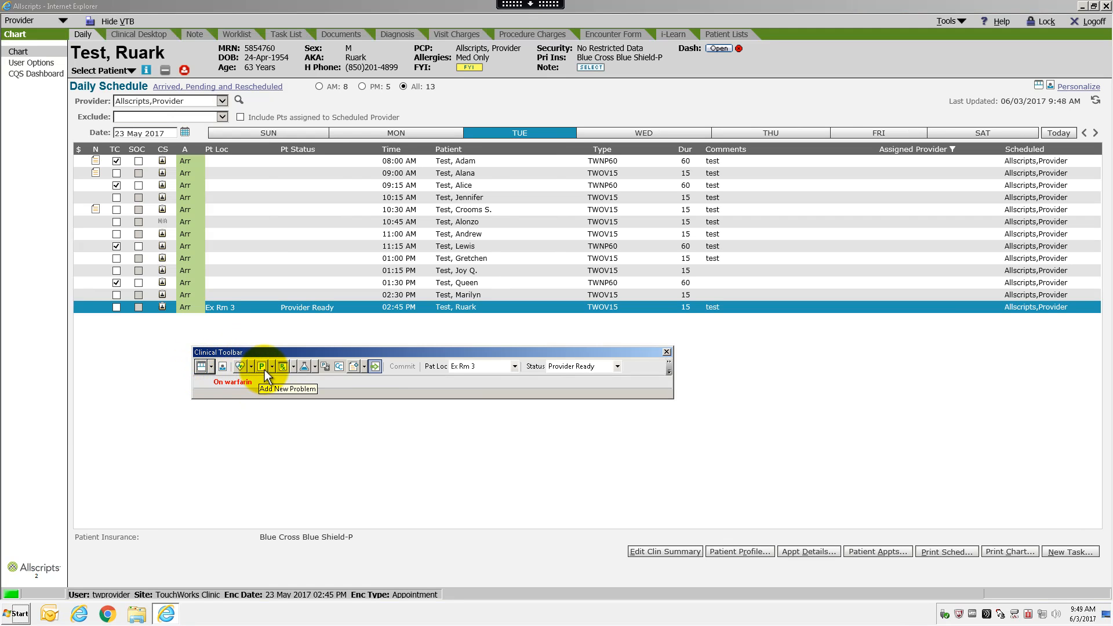
Create a General Surgery note with the Breast Initial (Surgery) visit type, and close its output preview to reach the note authoring view
{"action": "left_click", "coordinate": [354, 366]}
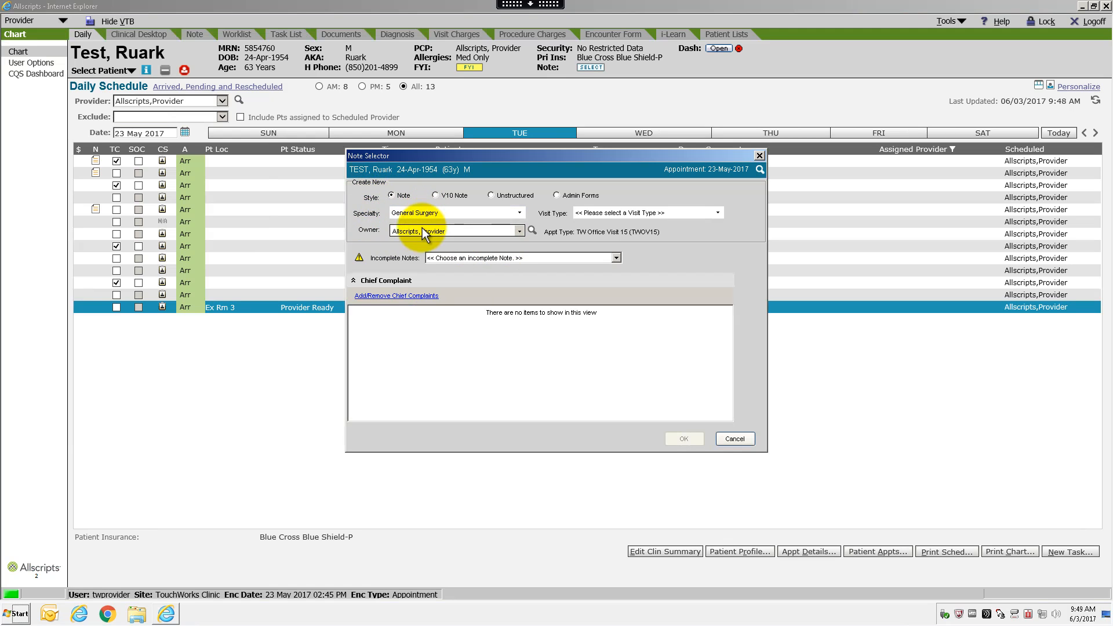
{"action": "left_click", "coordinate": [717, 213]}
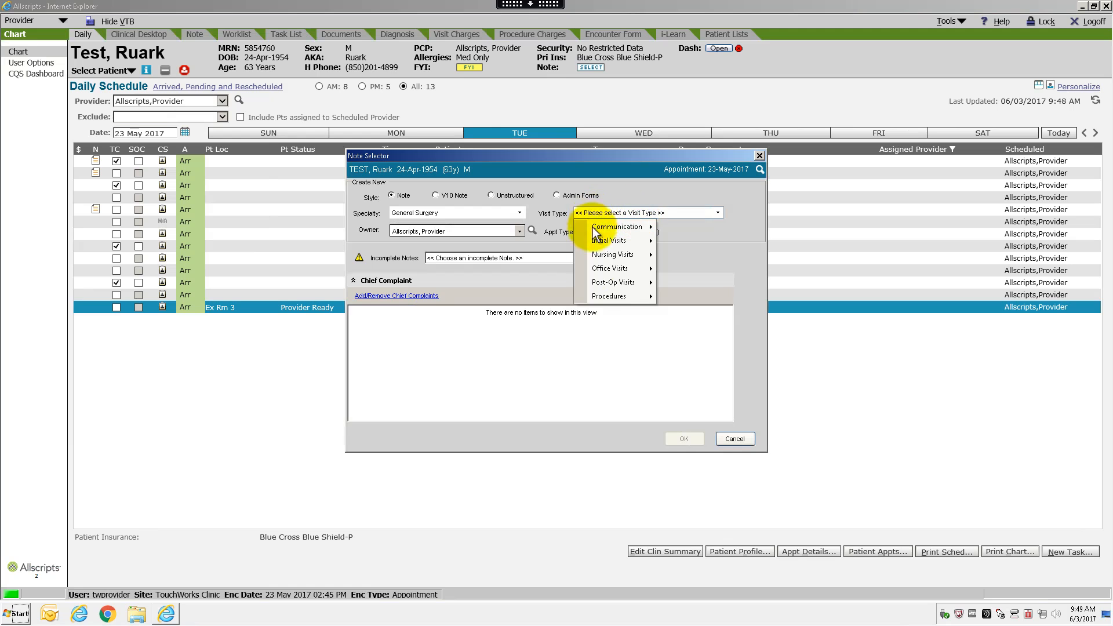
{"action": "mouse_move", "coordinate": [608, 223]}
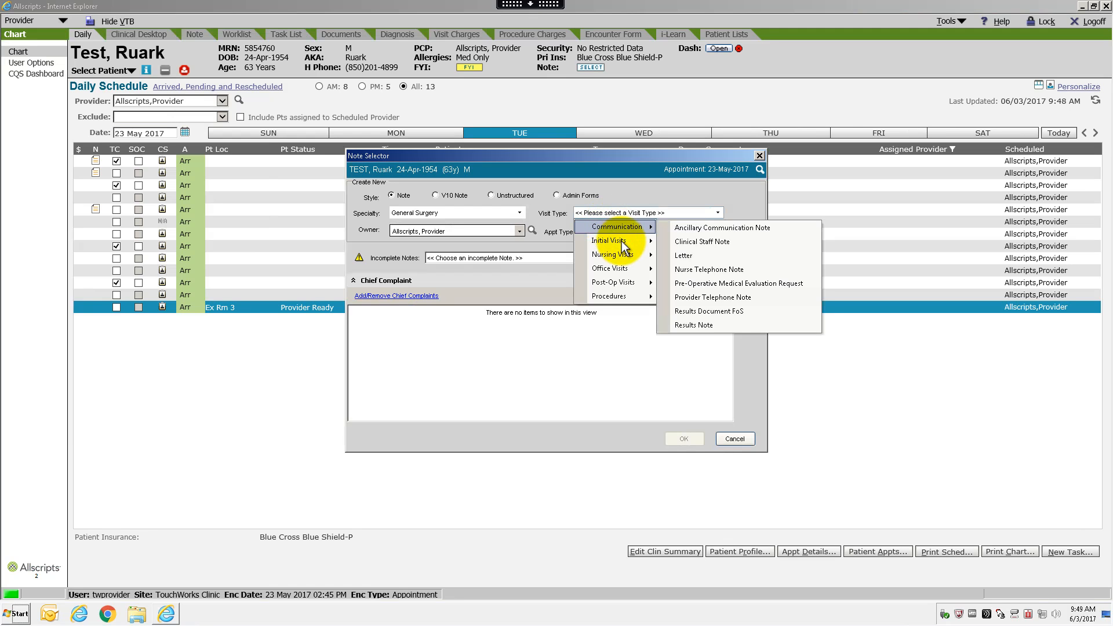
{"action": "mouse_move", "coordinate": [622, 241]}
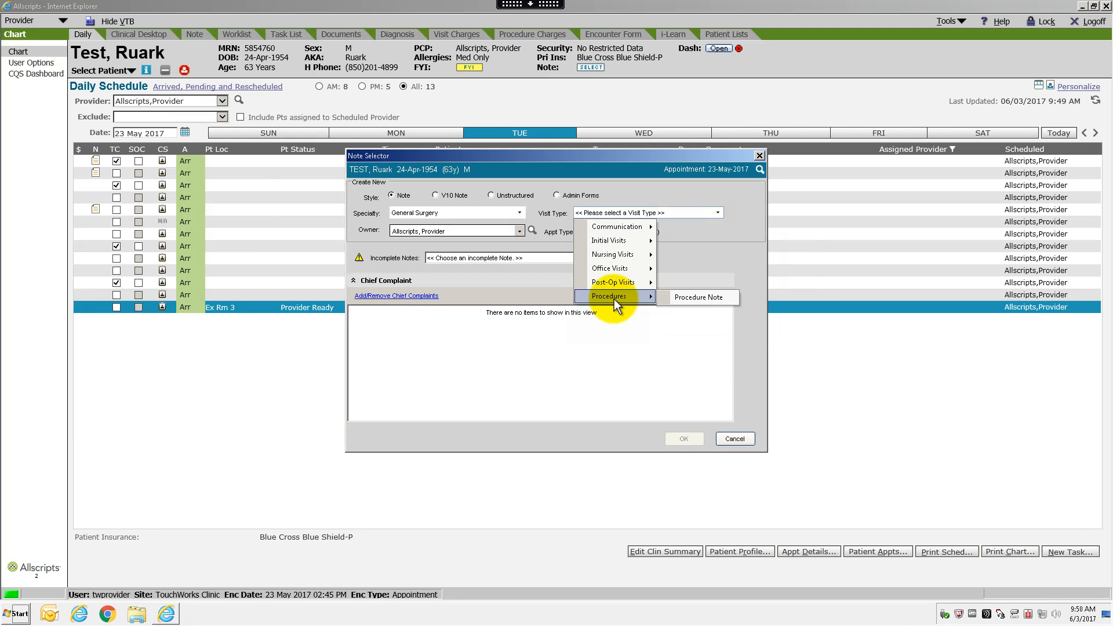
{"action": "left_click", "coordinate": [698, 297]}
{"action": "left_click", "coordinate": [682, 438]}
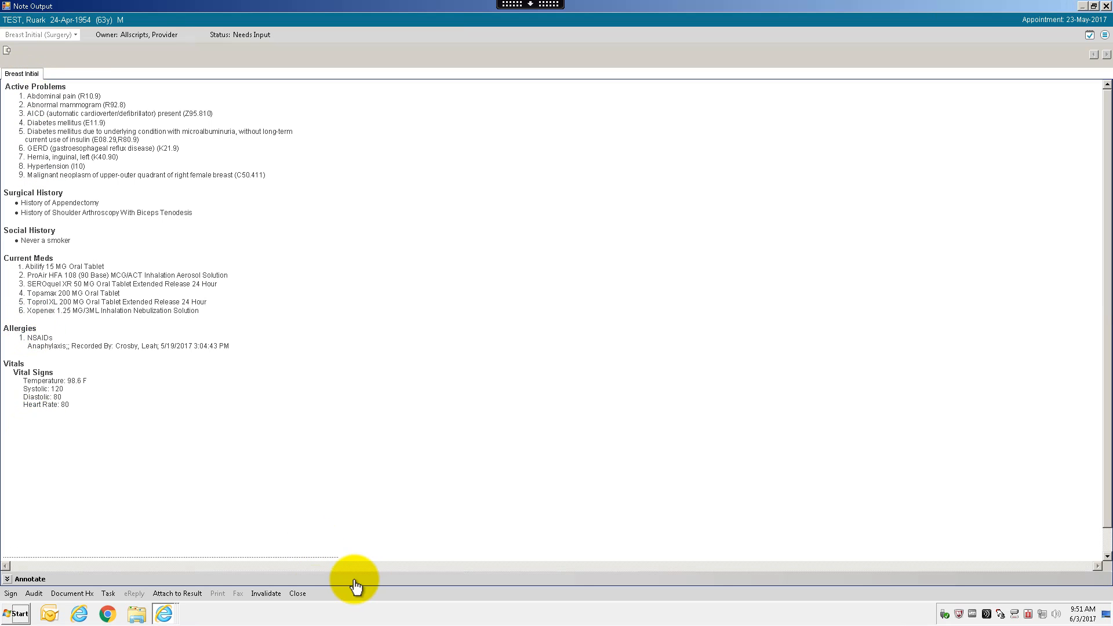
{"action": "left_click", "coordinate": [301, 594]}
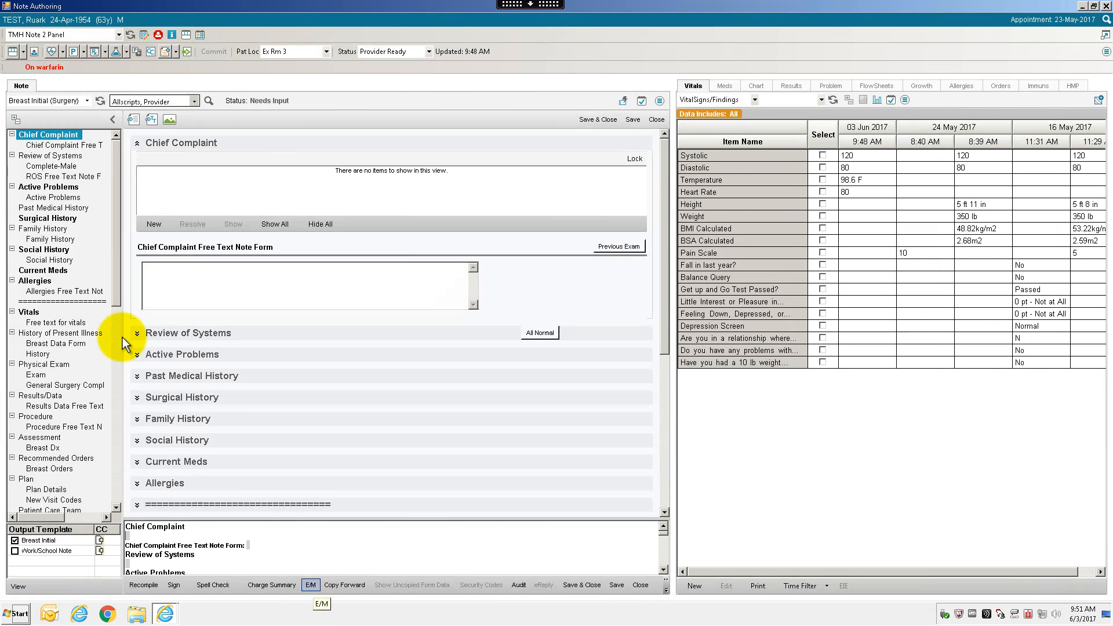
Enter "abnormal mammogram" in the note's Chief Complaint free text form
{"action": "left_click", "coordinate": [52, 146]}
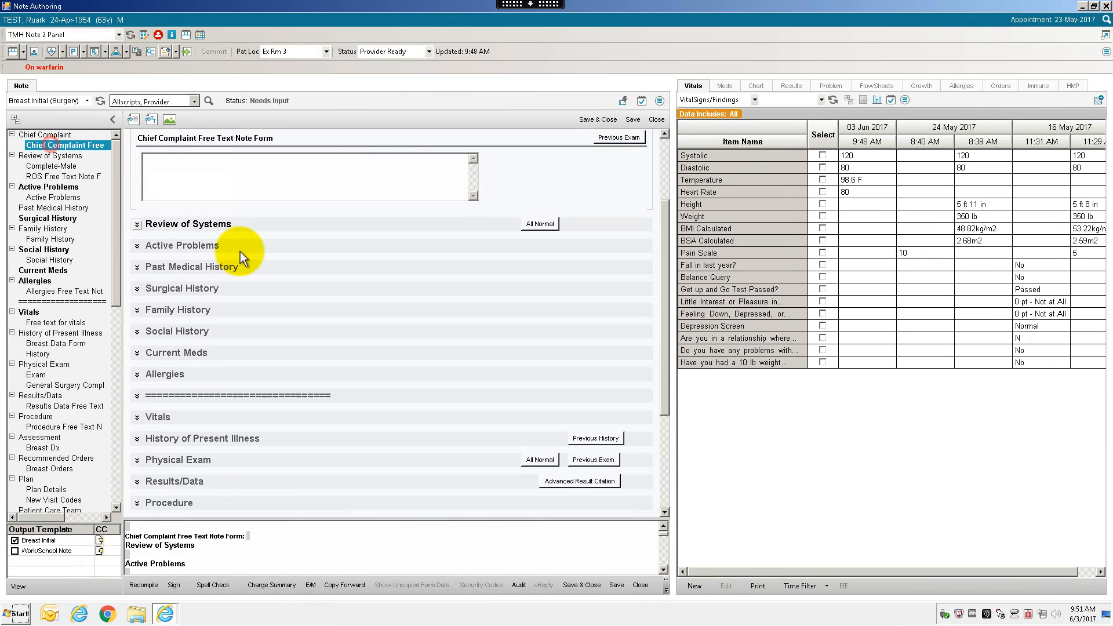
{"action": "left_click", "coordinate": [178, 163]}
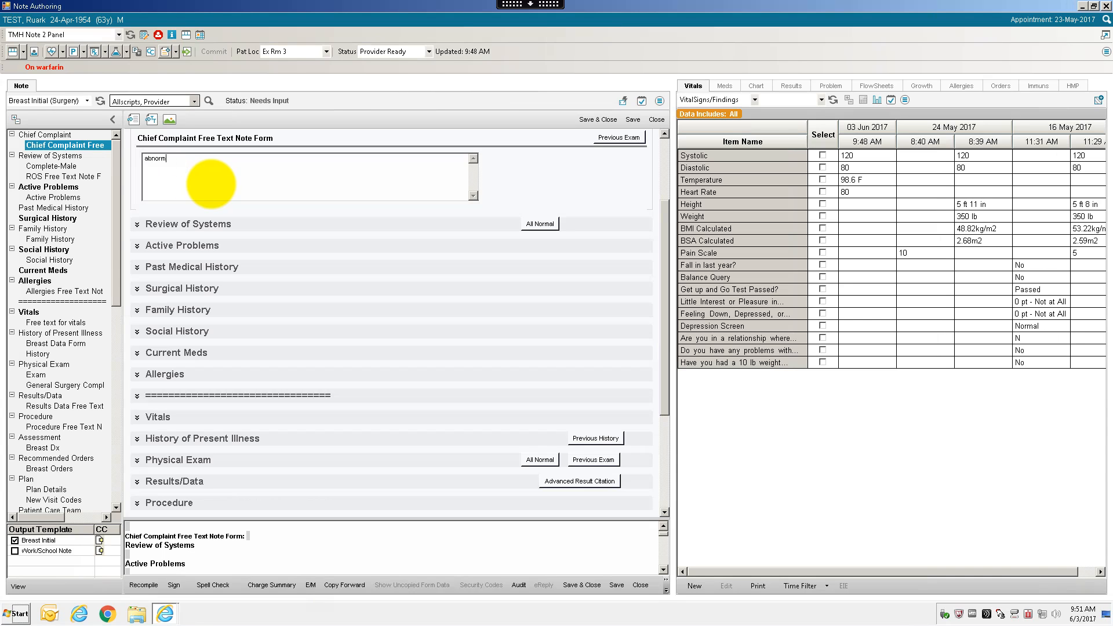
{"action": "type", "text": "mammogram"}
Review the note's Breast Data Form, Active Problems, Complete-Male review of systems and Surgical History sections
{"action": "left_click", "coordinate": [74, 344]}
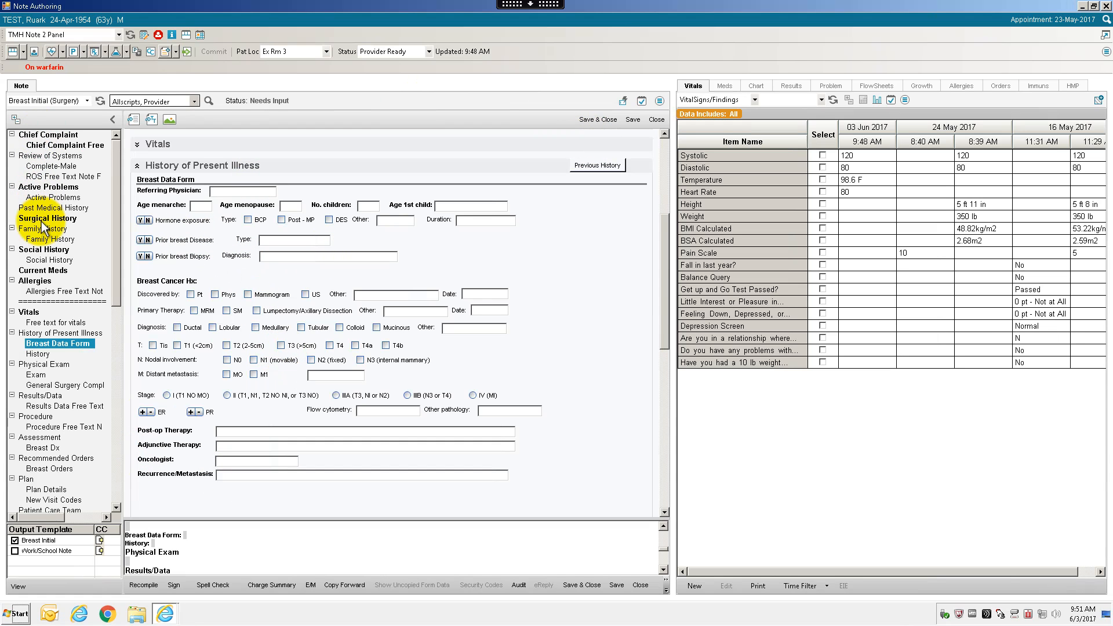
{"action": "left_click", "coordinate": [58, 198]}
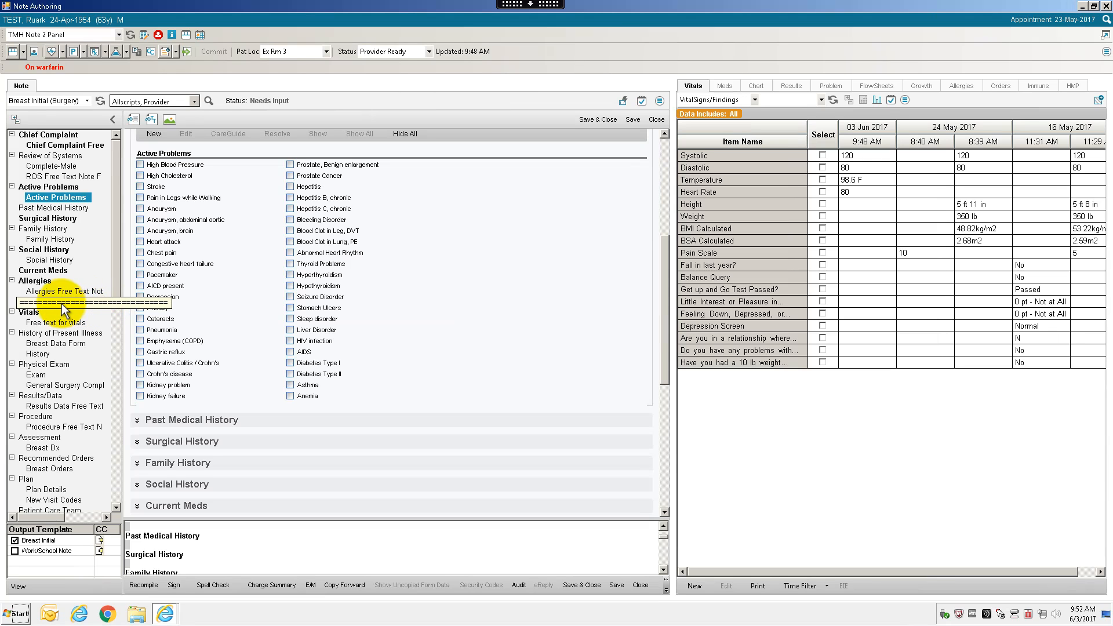
{"action": "left_click", "coordinate": [58, 167]}
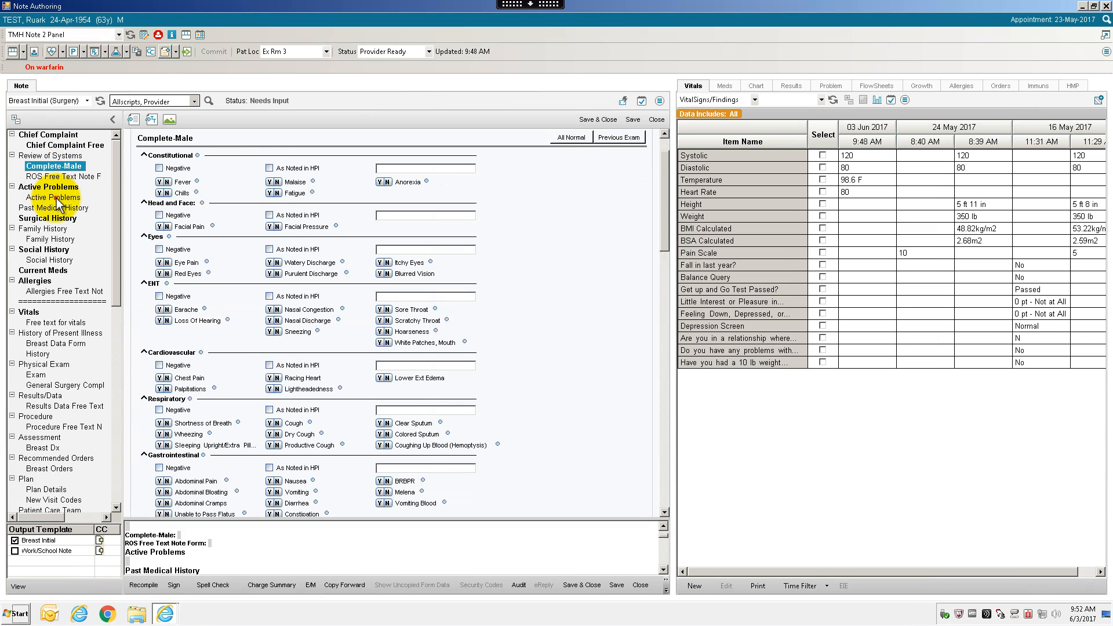
{"action": "left_click", "coordinate": [57, 199]}
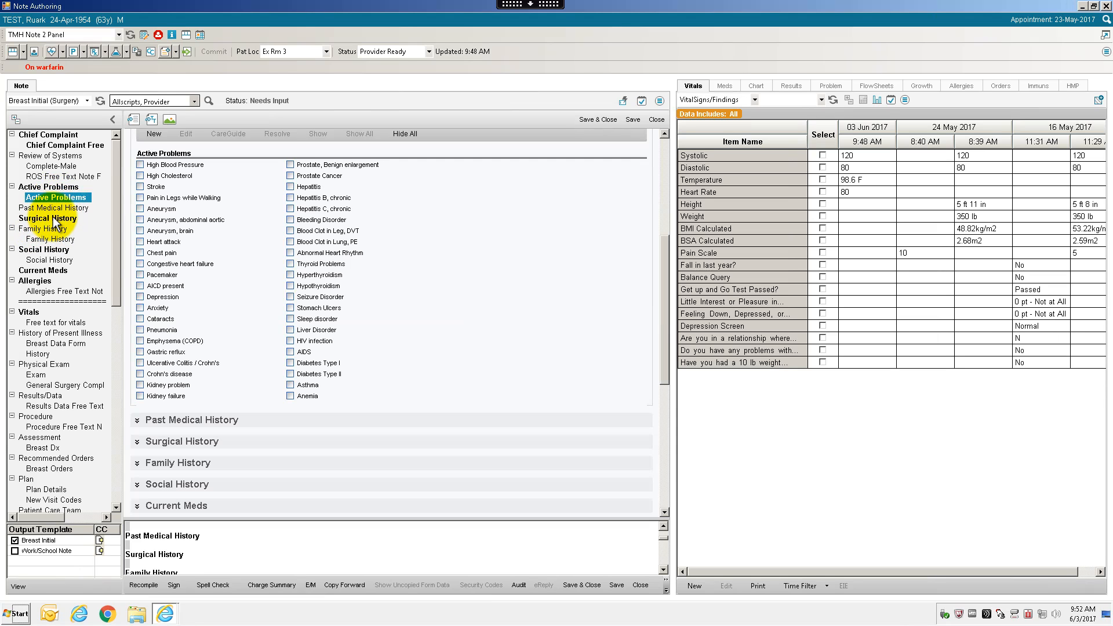
{"action": "left_click", "coordinate": [44, 220]}
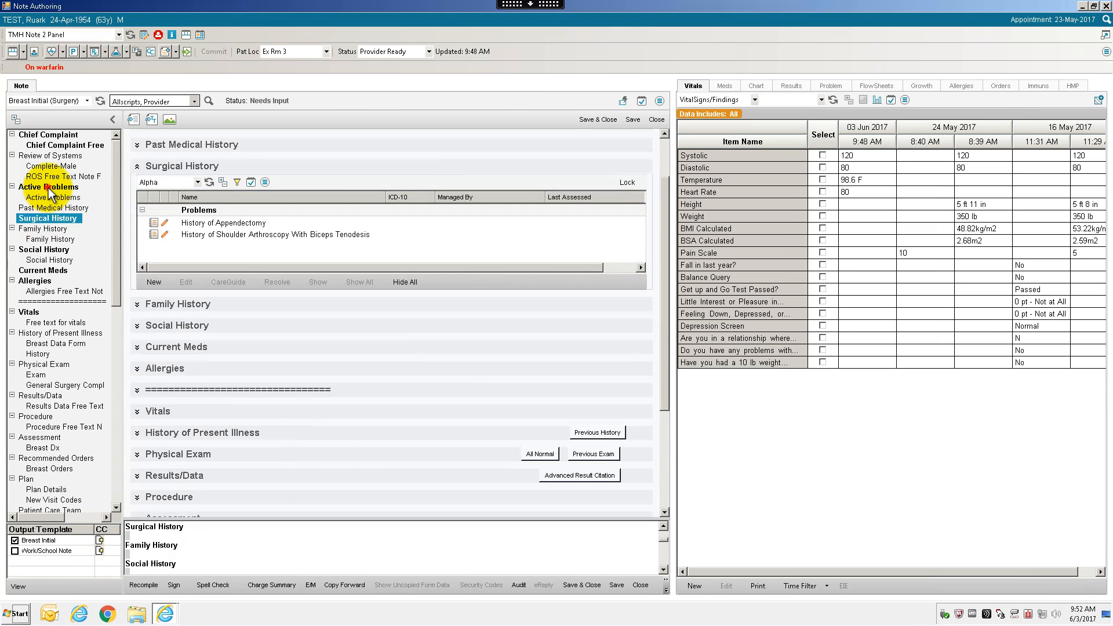
{"action": "left_click", "coordinate": [48, 188]}
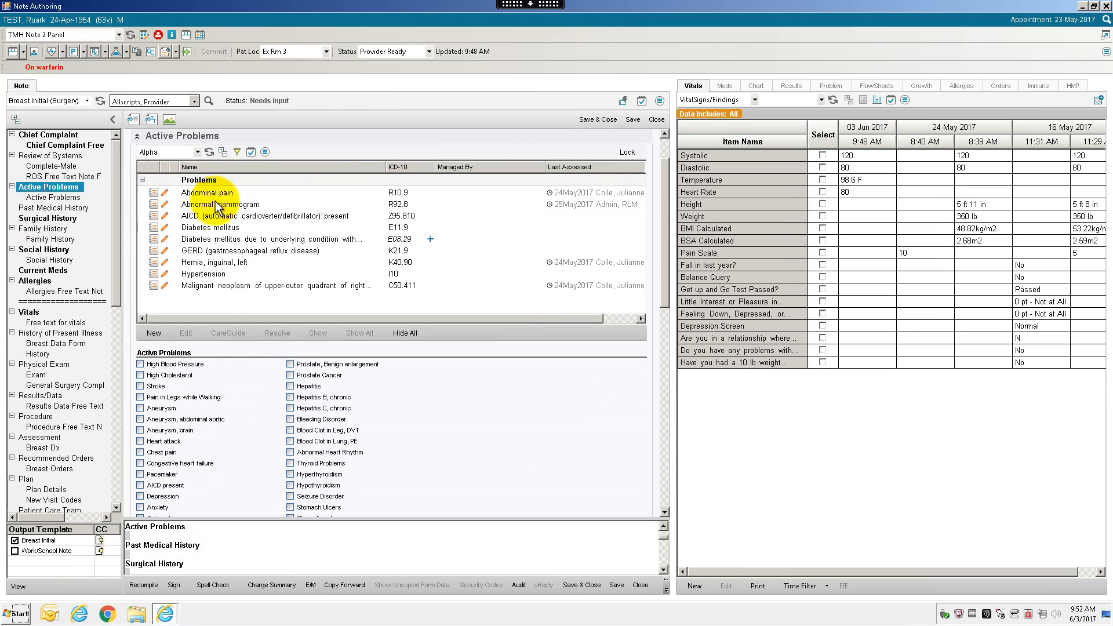
Add Cancer as a condition in the note's Family History section and assign it to the Mother
{"action": "left_click", "coordinate": [40, 228]}
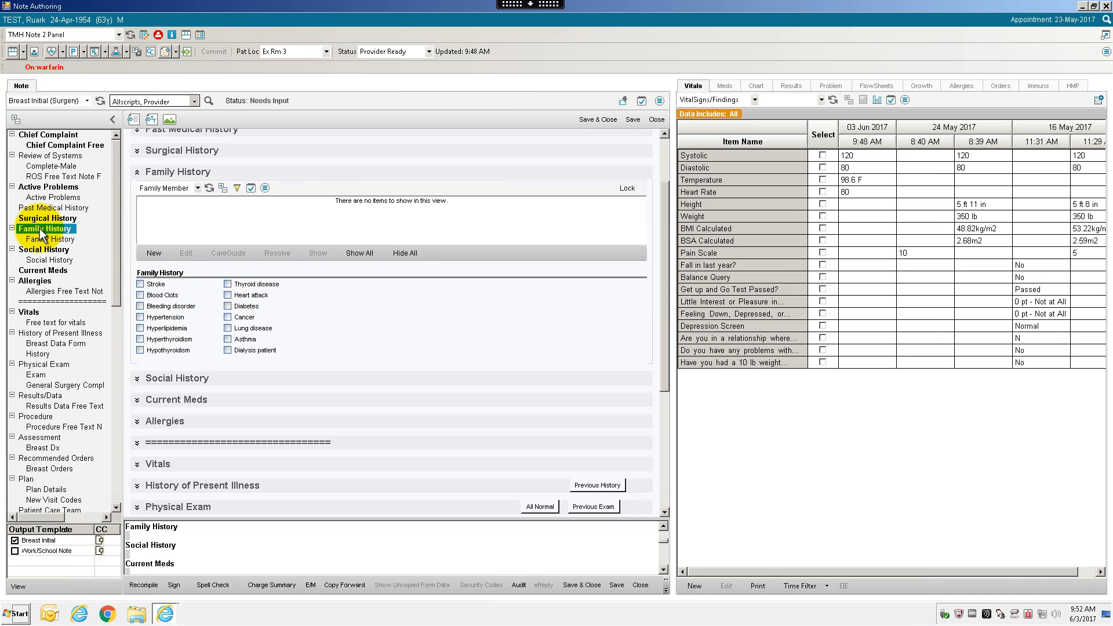
{"action": "left_click", "coordinate": [229, 317]}
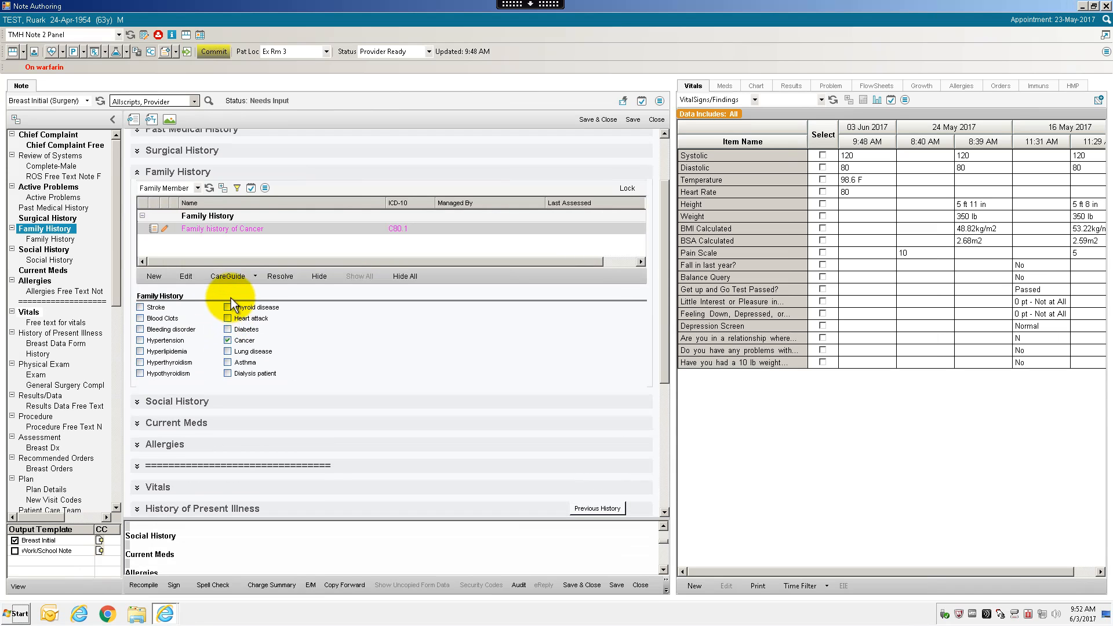
{"action": "left_click", "coordinate": [172, 227]}
{"action": "left_click", "coordinate": [451, 179]}
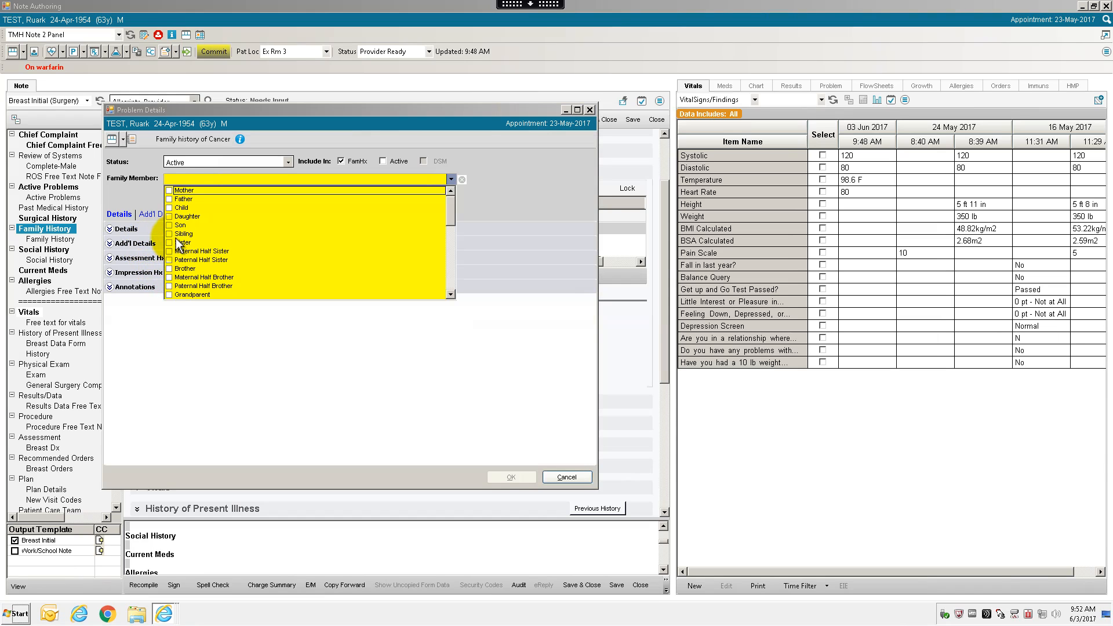
{"action": "left_click", "coordinate": [168, 190]}
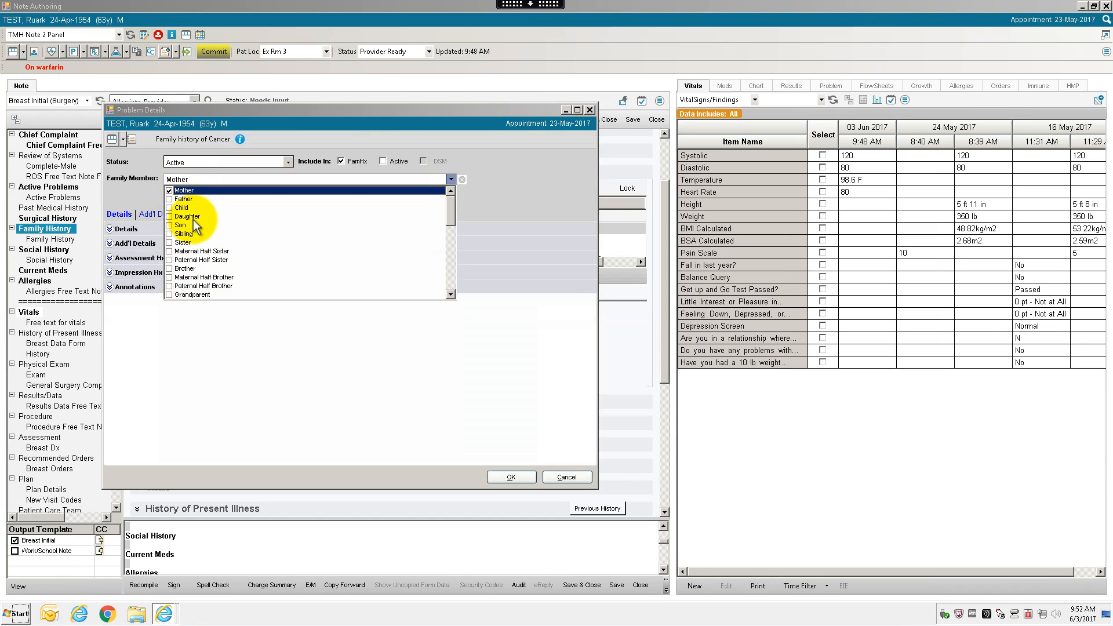
Enter "Breast" as the description in the details of the Cancer family history entry and accept it
{"action": "left_click", "coordinate": [289, 161]}
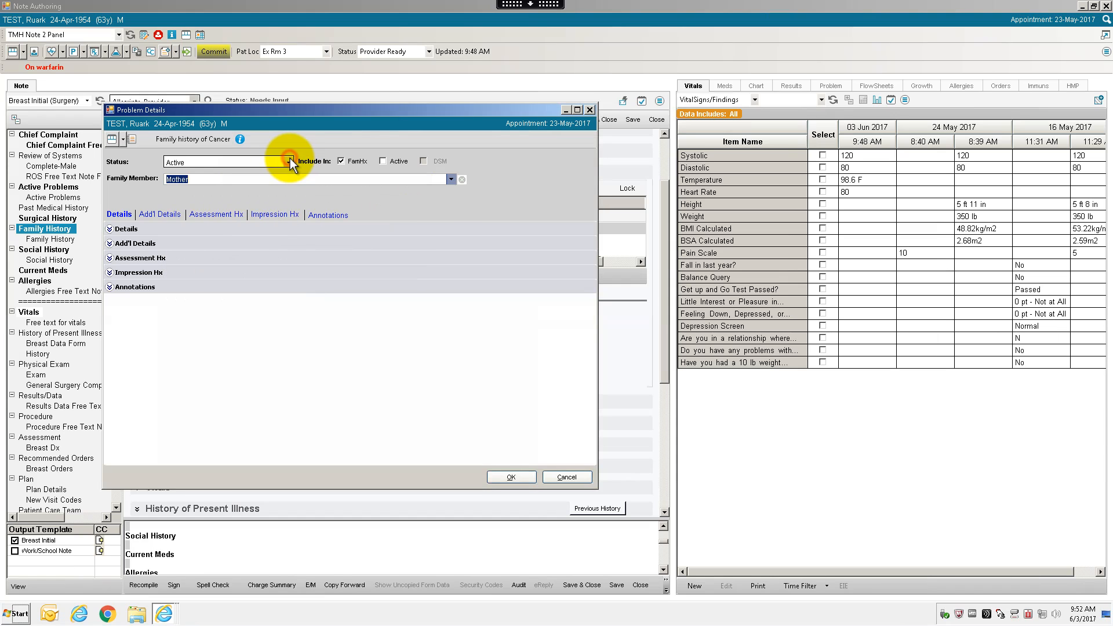
{"action": "left_click", "coordinate": [110, 229]}
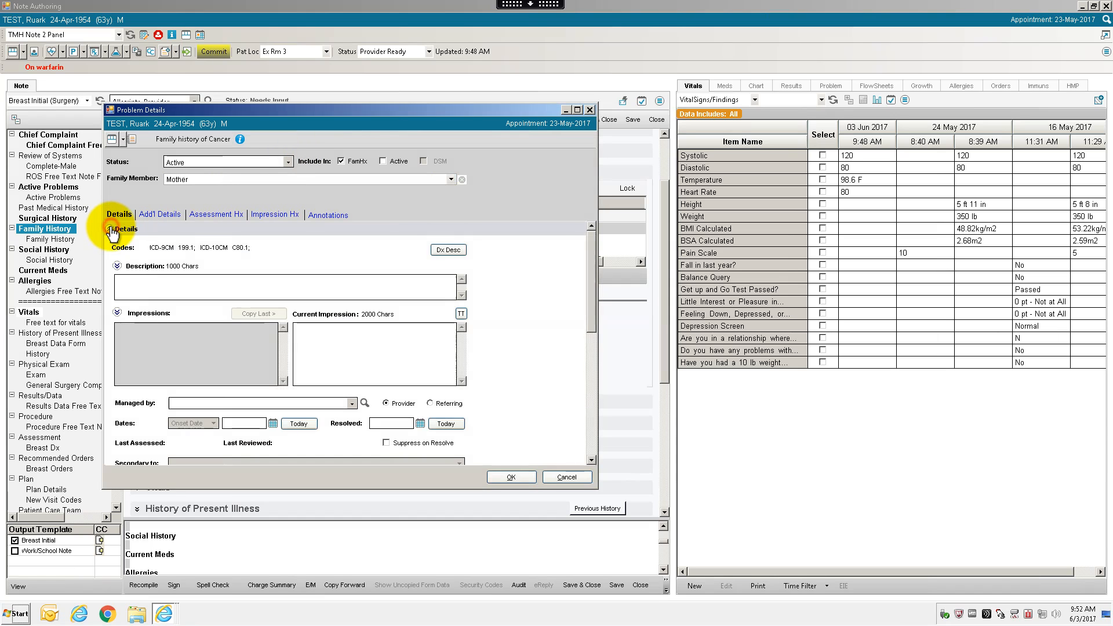
{"action": "left_click", "coordinate": [148, 288]}
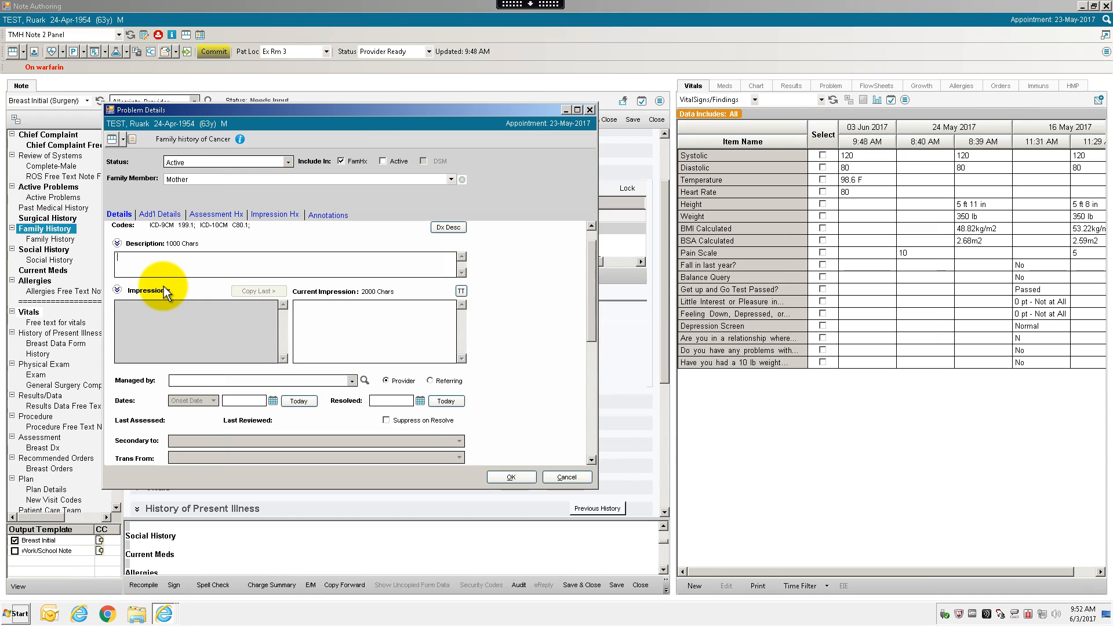
{"action": "type", "text": "Breast"}
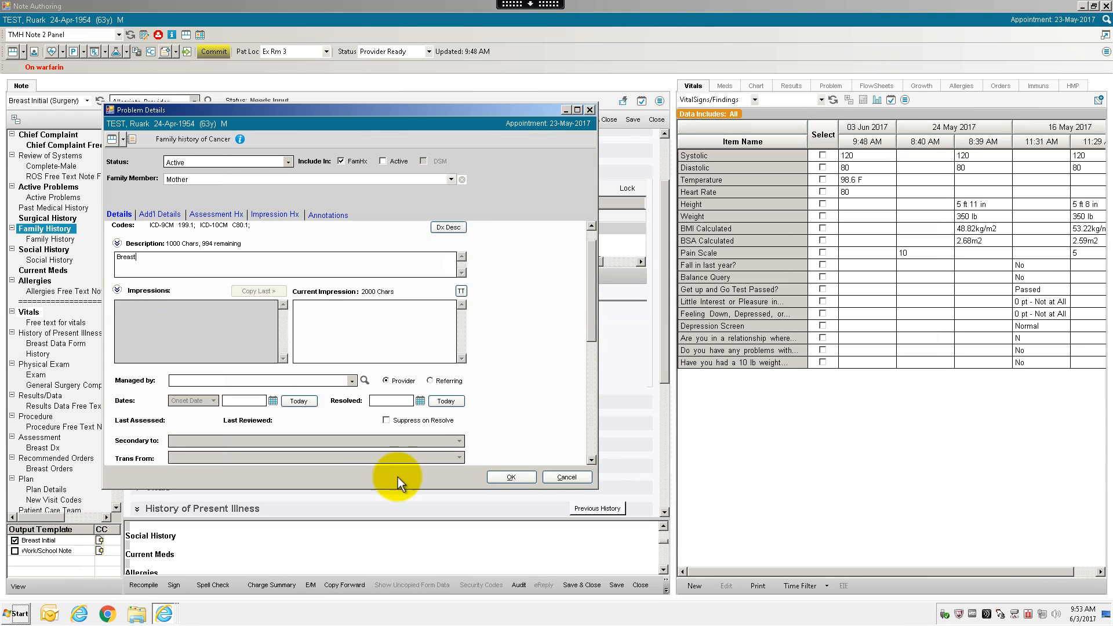
{"action": "left_click", "coordinate": [511, 476]}
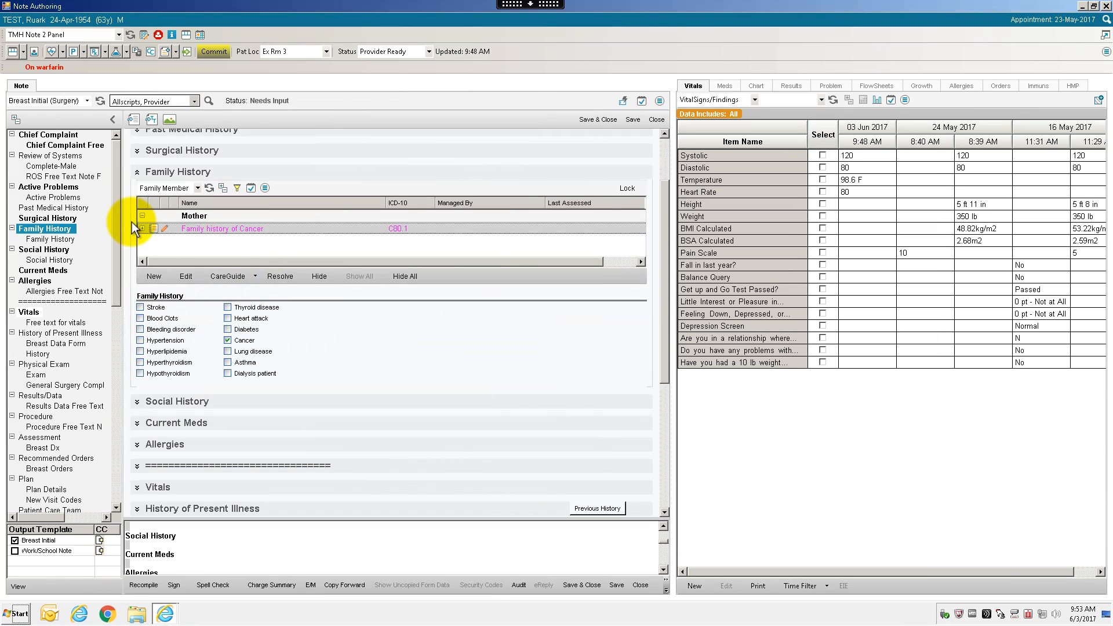
Add family history of malignant neoplasm of breast as a new Family History entry
{"action": "left_click", "coordinate": [155, 277]}
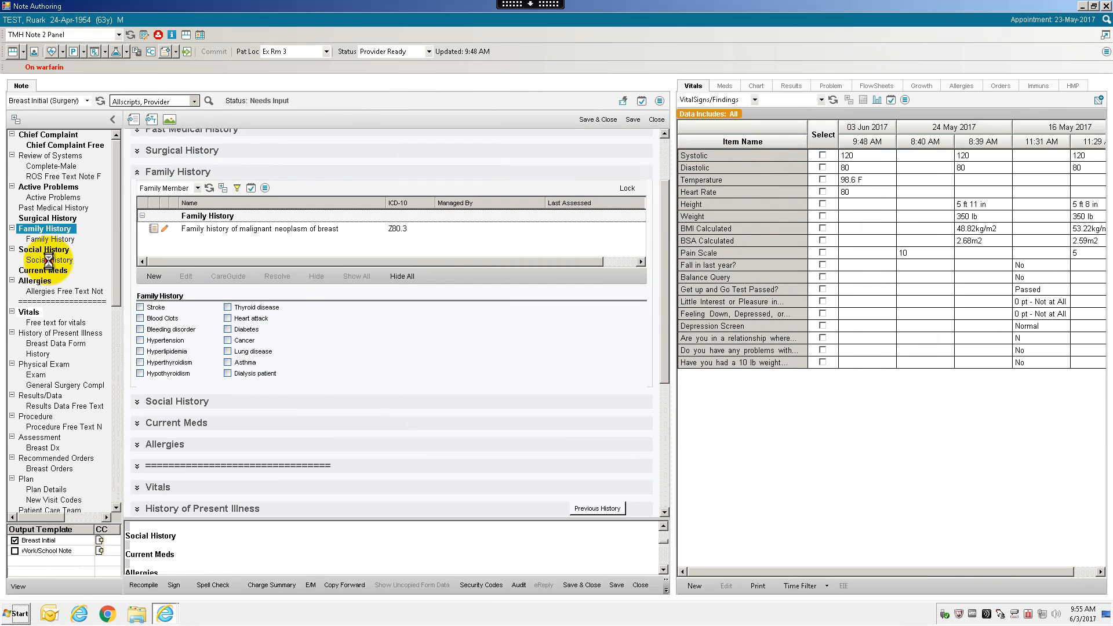
Review the note's Social History and Allergies sections
{"action": "left_click", "coordinate": [52, 260]}
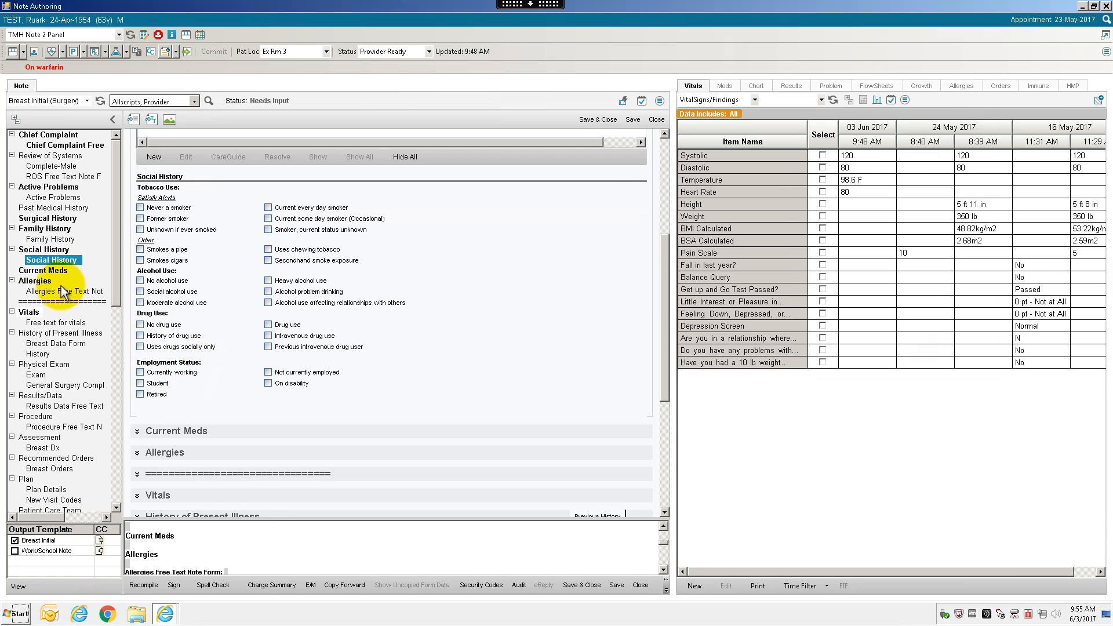
{"action": "left_click", "coordinate": [26, 280]}
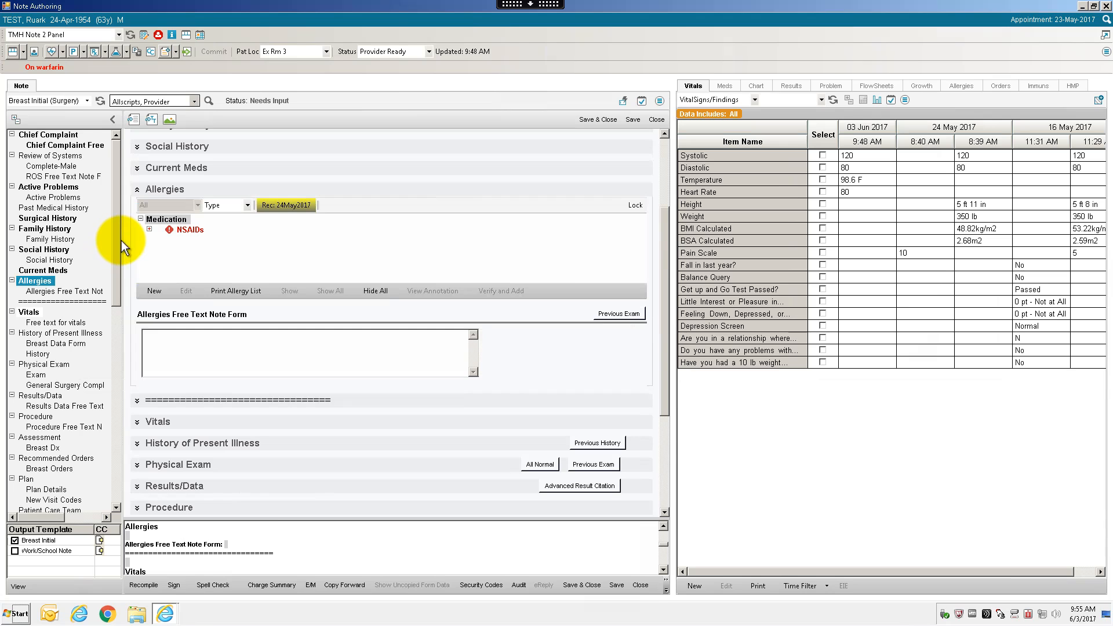
Mark the malignant neoplasm problem as assessed in the note's Assessment section, and return it to unassessed
{"action": "left_click_drag", "start_coordinate": [119, 239], "coordinate": [123, 283]}
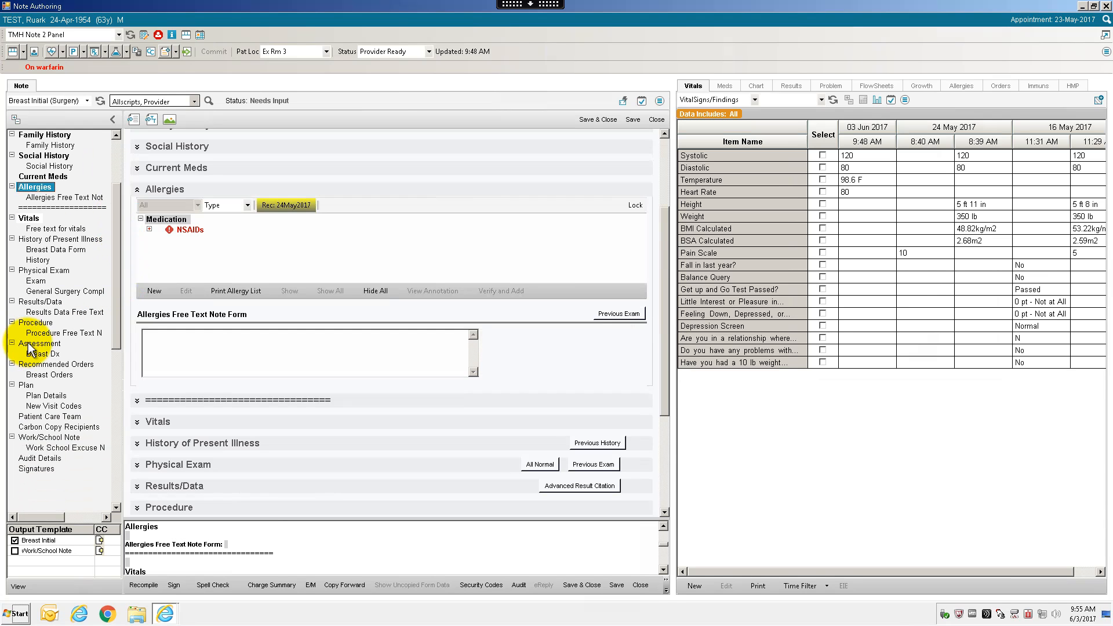
{"action": "left_click", "coordinate": [50, 345]}
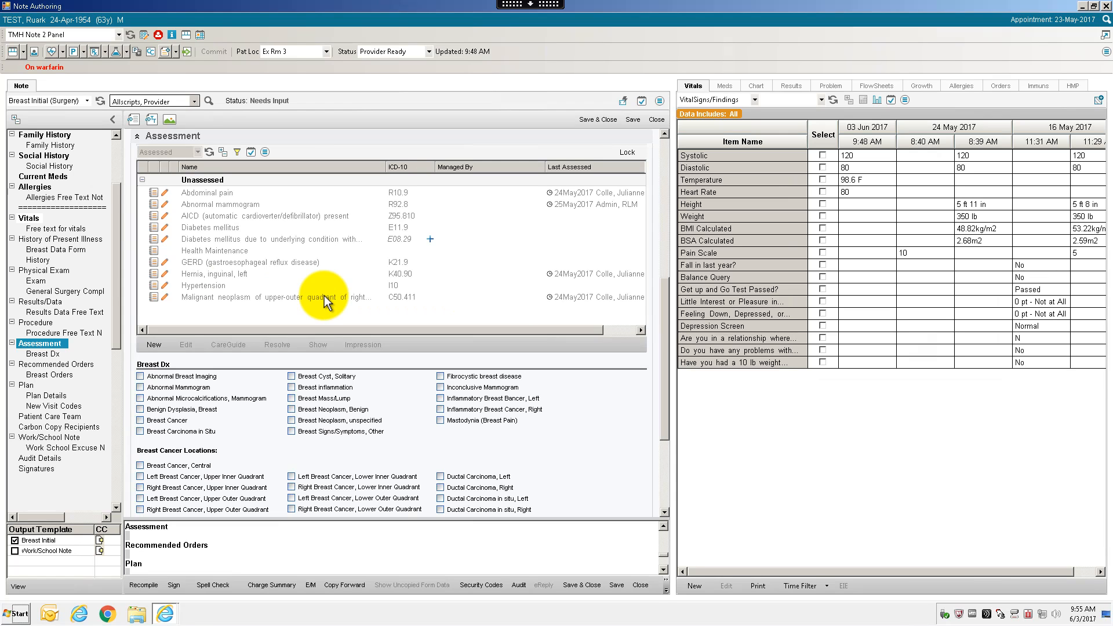
{"action": "left_click", "coordinate": [153, 297]}
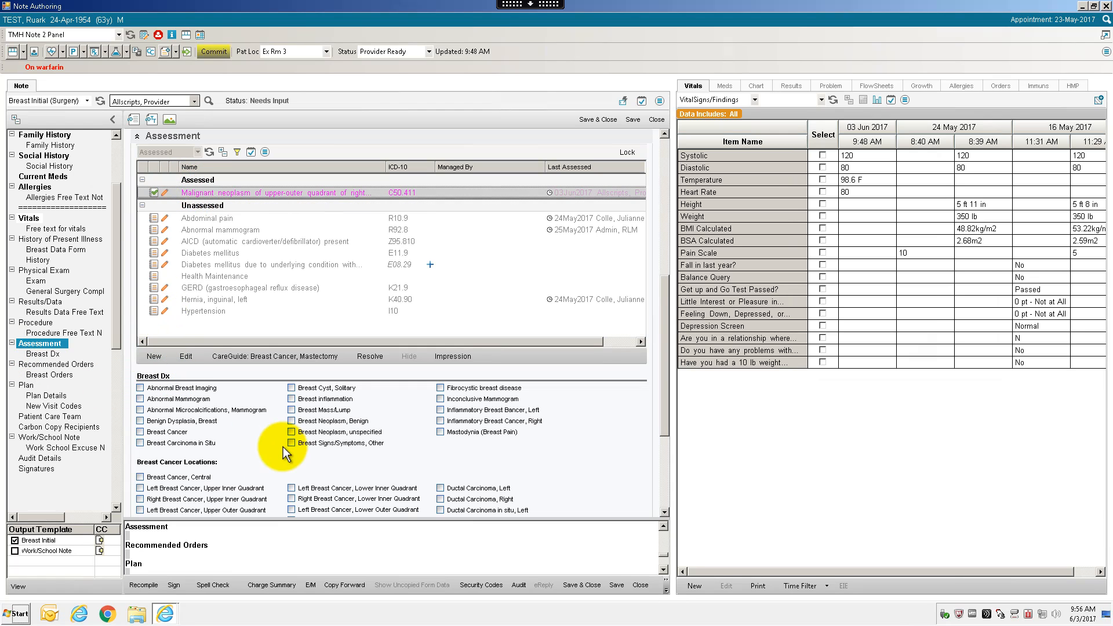
{"action": "left_click", "coordinate": [155, 195]}
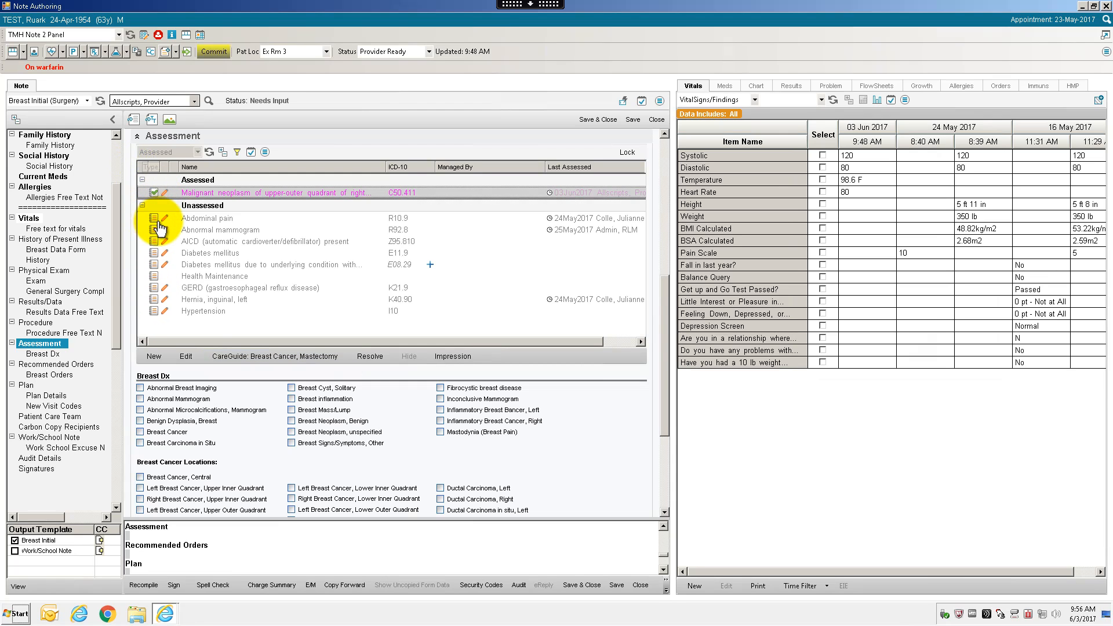
{"action": "left_click", "coordinate": [155, 195]}
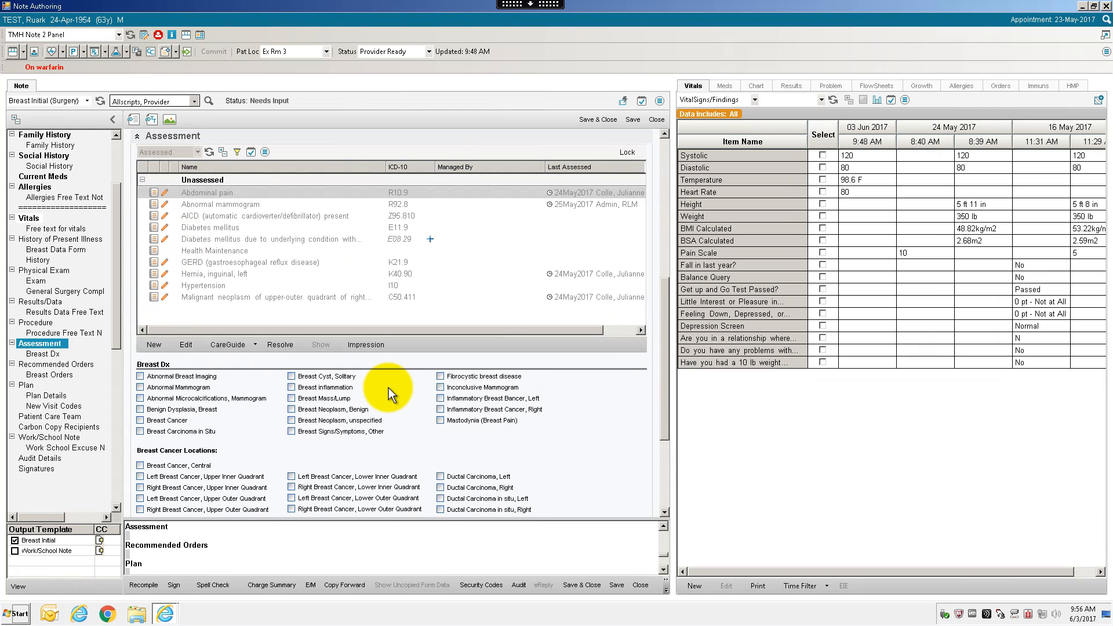
Examine the Breast Dx and Breast Cancer Locations choices in the Assessment section, and the note's Vitals section
{"action": "left_click_drag", "start_coordinate": [664, 375], "coordinate": [683, 440]}
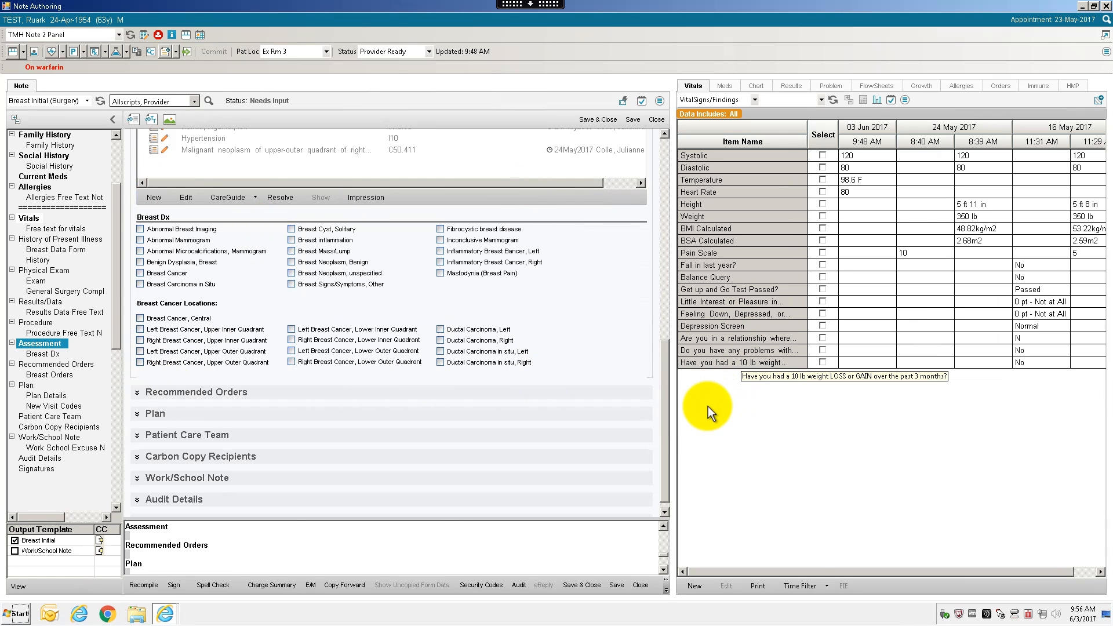
{"action": "left_click_drag", "start_coordinate": [666, 415], "coordinate": [668, 344]}
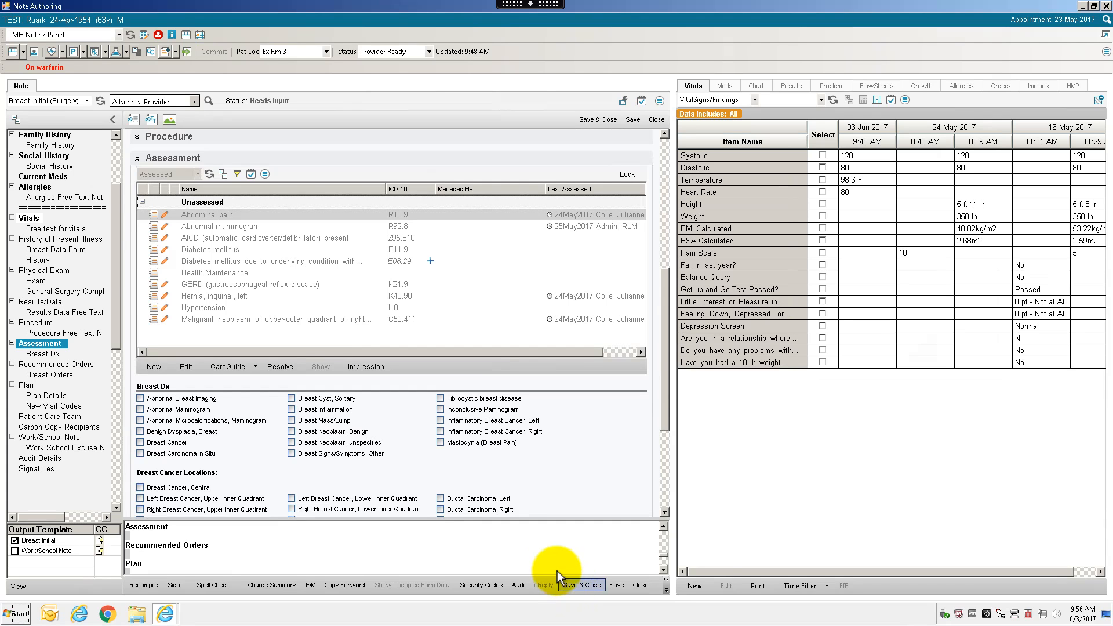
{"action": "left_click", "coordinate": [22, 101]}
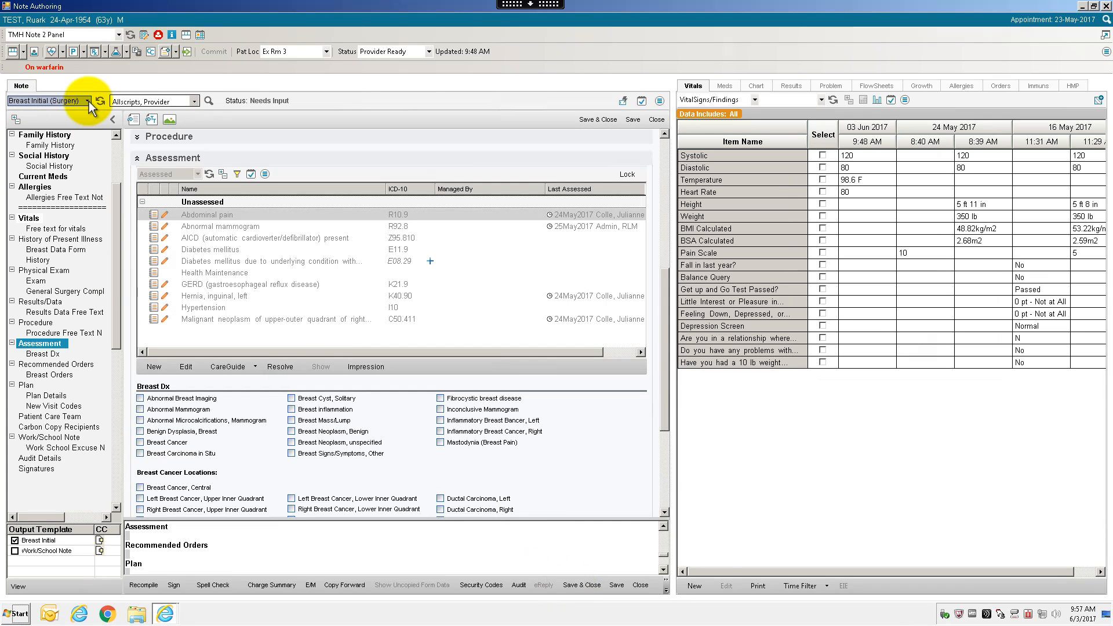
{"action": "left_click", "coordinate": [138, 103]}
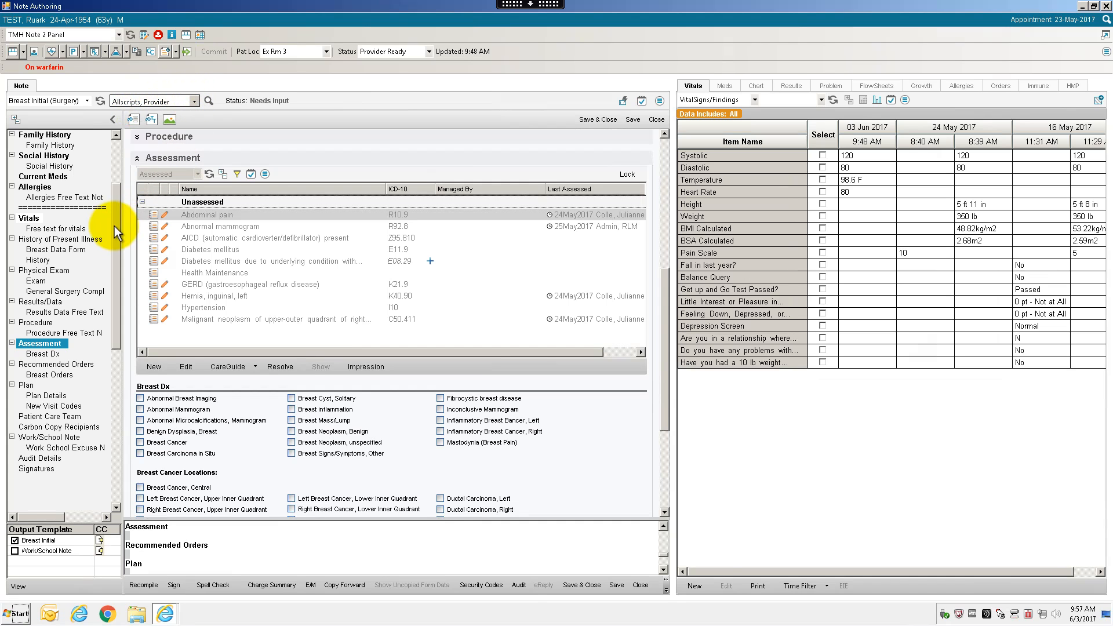
{"action": "scroll", "coordinate": [104, 172], "scroll_direction": "up", "scroll_amount": 3}
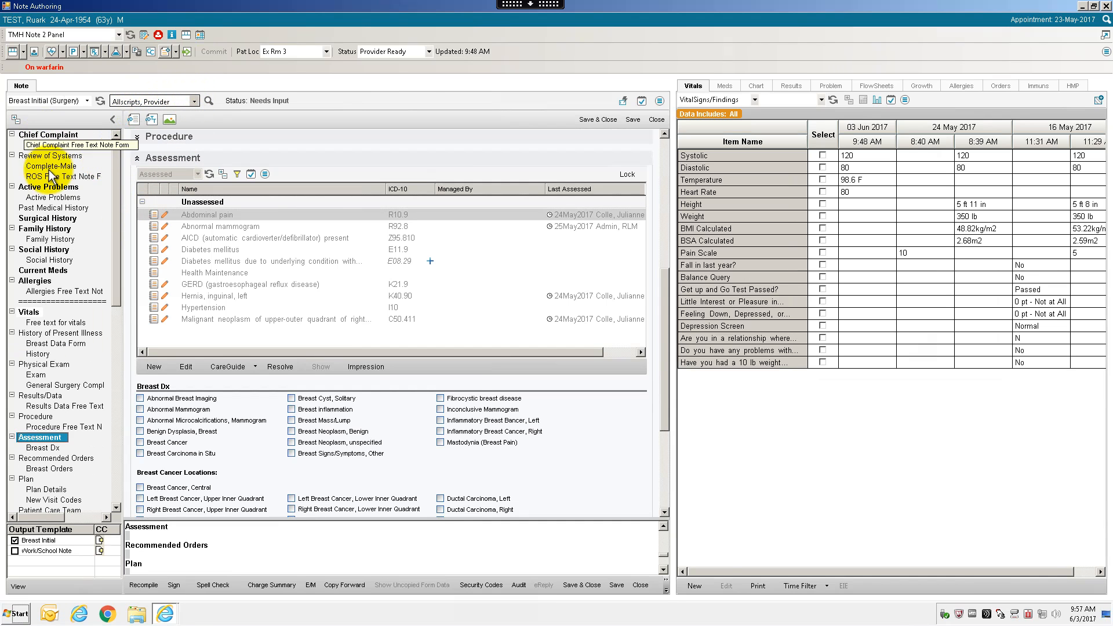
{"action": "left_click", "coordinate": [29, 311]}
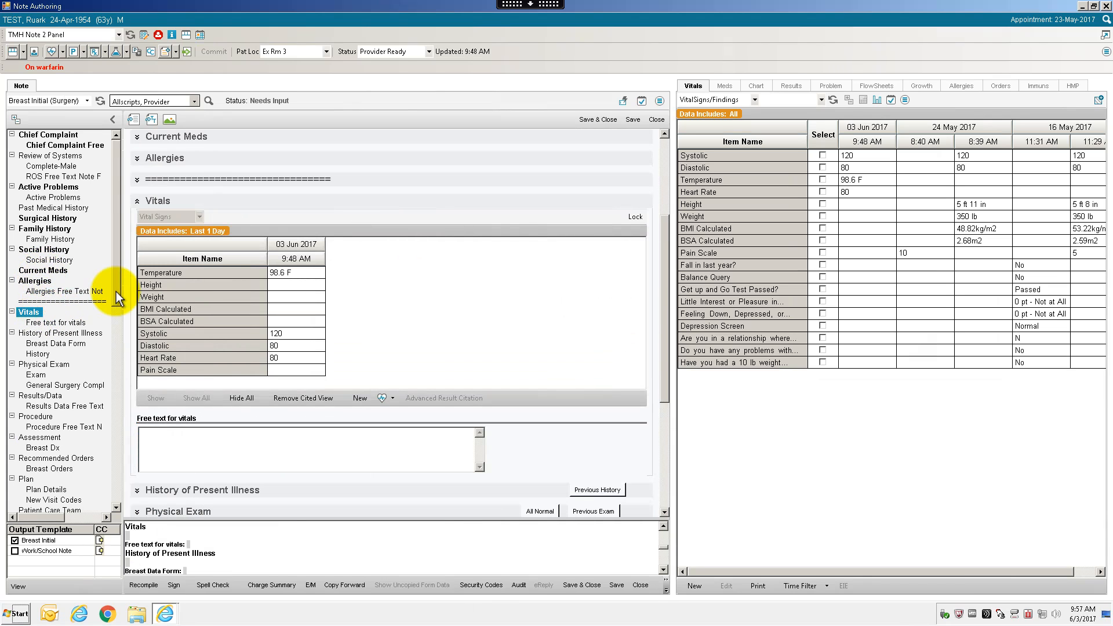
{"action": "scroll", "coordinate": [120, 287], "scroll_direction": "down", "scroll_amount": 4}
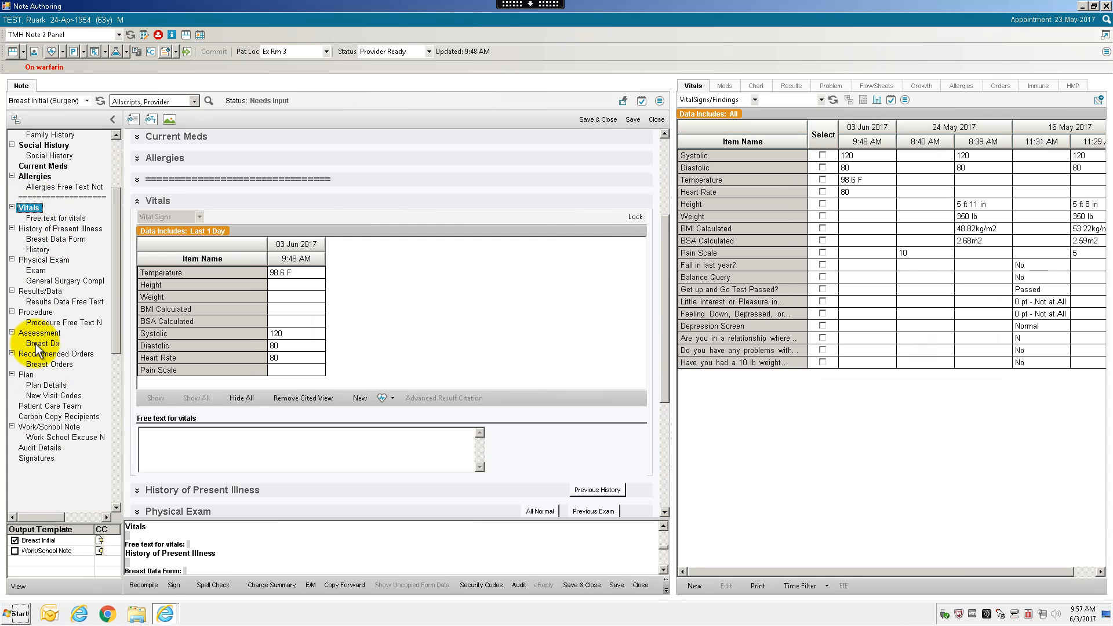
Save and close the Breast Initial note, and refresh the daily schedule
{"action": "left_click", "coordinate": [590, 583]}
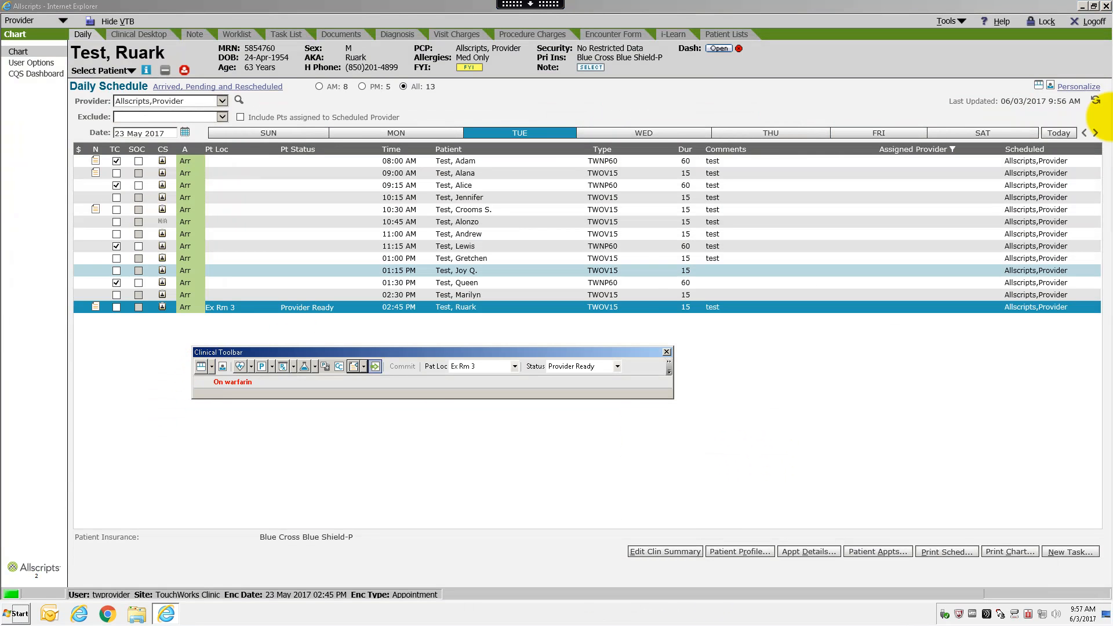
{"action": "left_click", "coordinate": [1095, 100]}
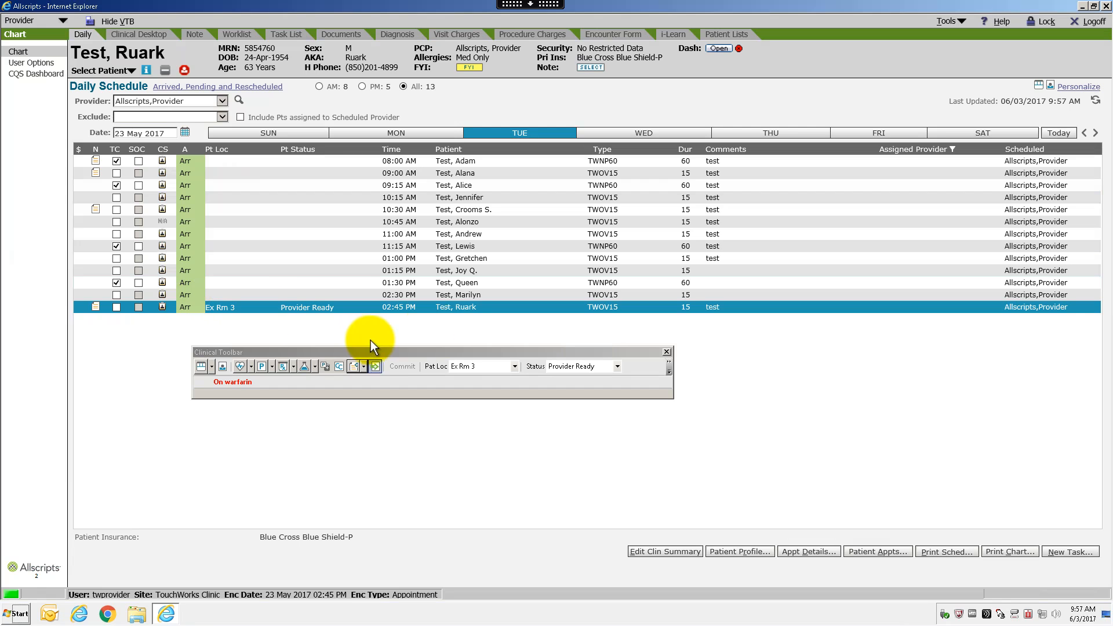
Switch between the daily schedule and the 02:45 PM patient's clinical desktop to look over the visit status and chart items
{"action": "double_click", "coordinate": [454, 311]}
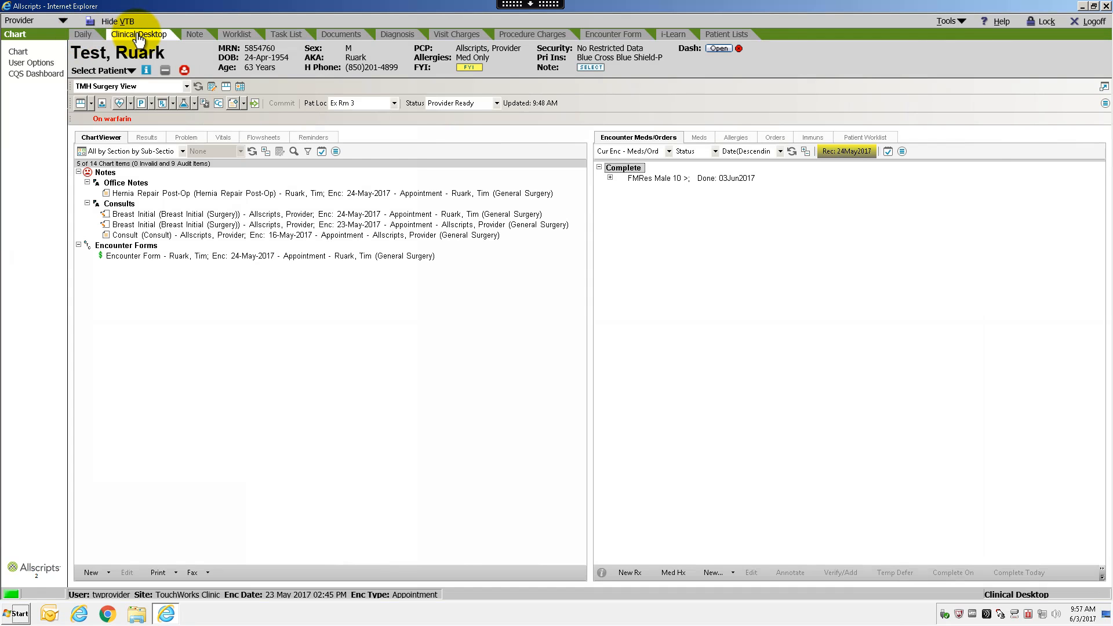
{"action": "left_click", "coordinate": [83, 36]}
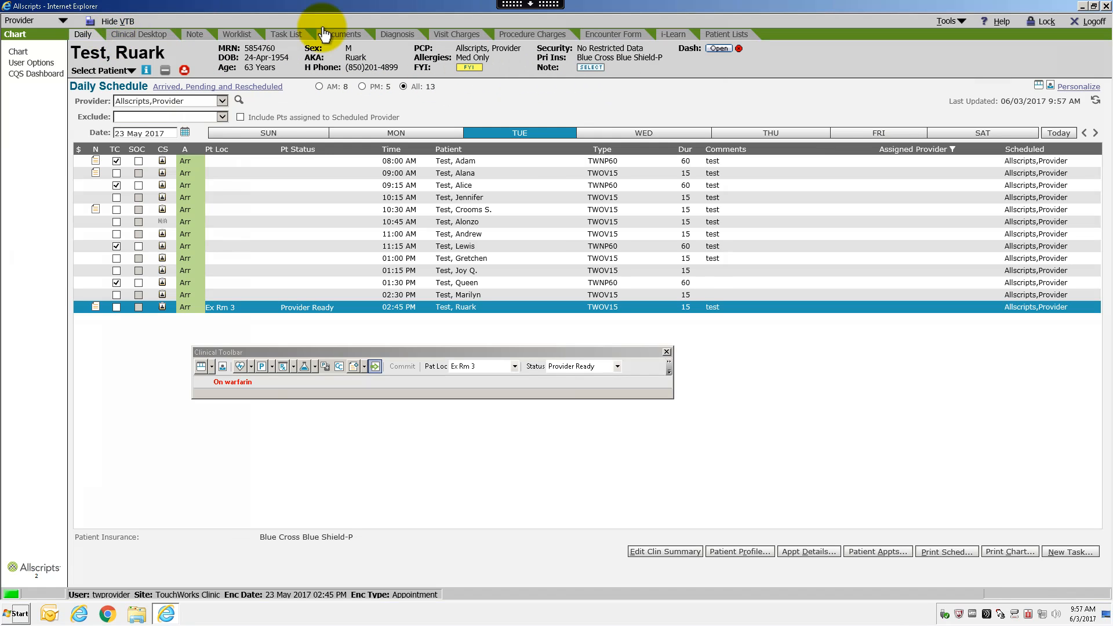
{"action": "left_click", "coordinate": [154, 35]}
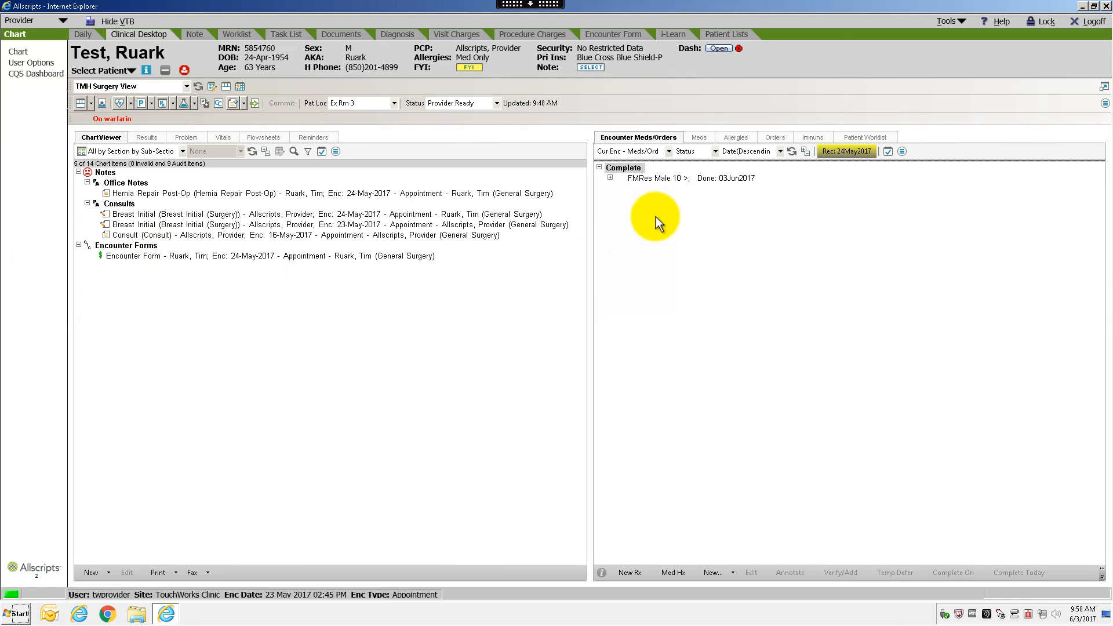
{"action": "left_click", "coordinate": [80, 34]}
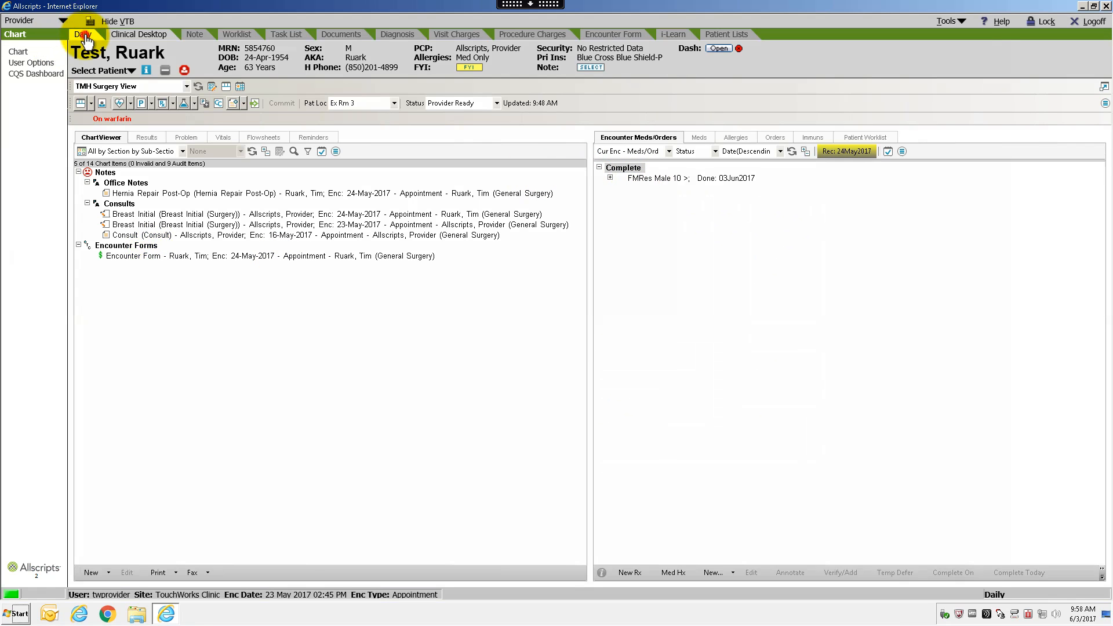
{"action": "double_click", "coordinate": [475, 306]}
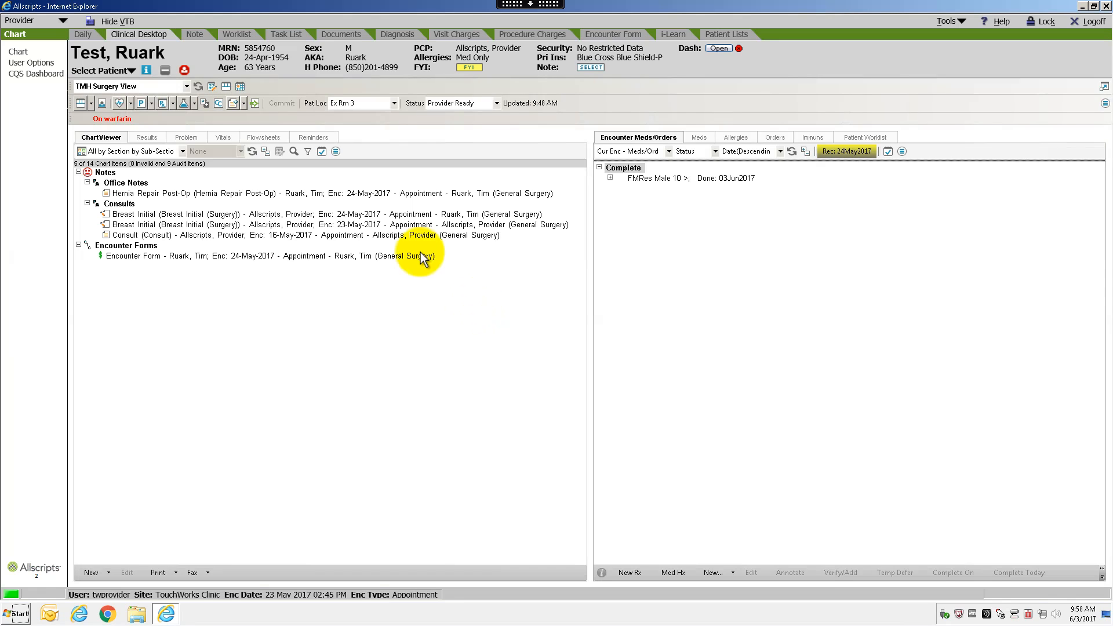
{"action": "left_click", "coordinate": [88, 33]}
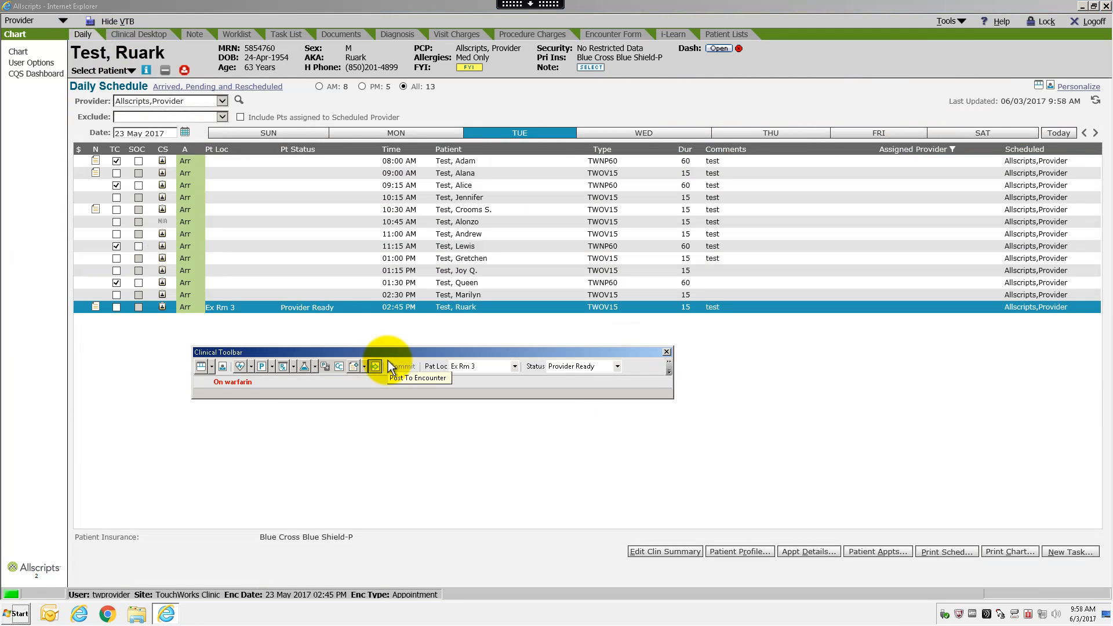
Open the 02:45 PM patient's chart from the daily schedule and view the 24-May-2017 Hernia Repair Post-Op note
{"action": "double_click", "coordinate": [451, 313]}
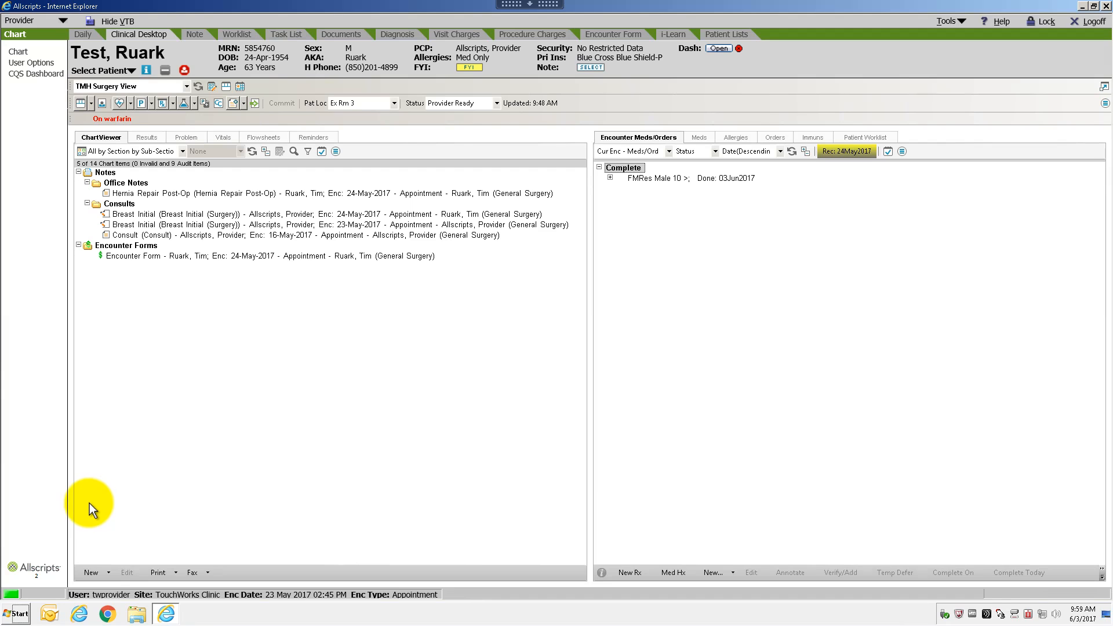
{"action": "left_click", "coordinate": [205, 194]}
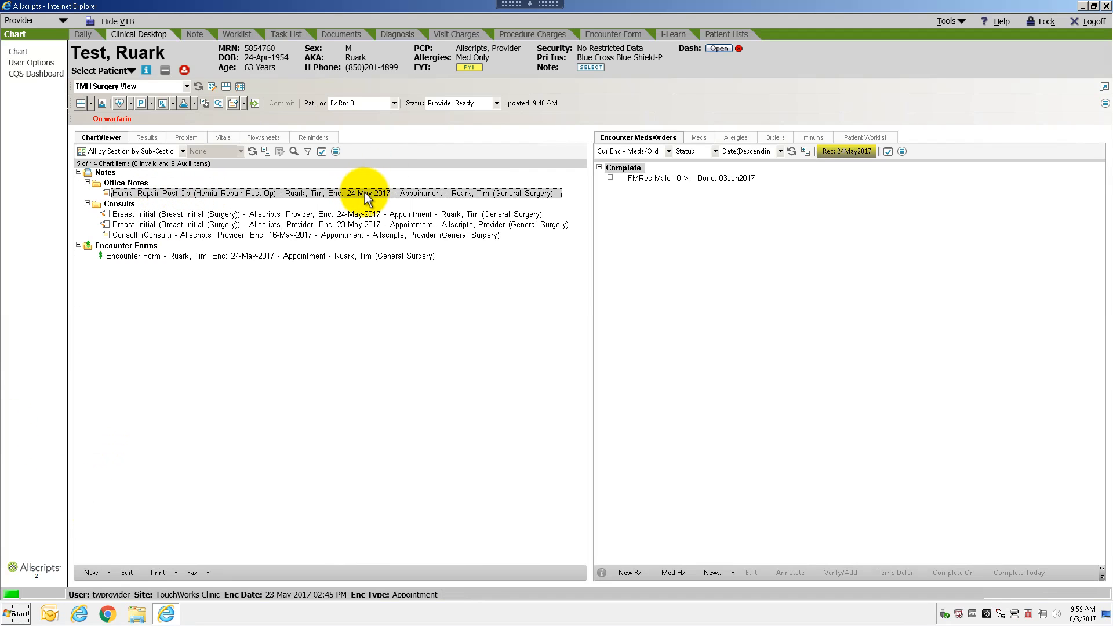
{"action": "double_click", "coordinate": [312, 194]}
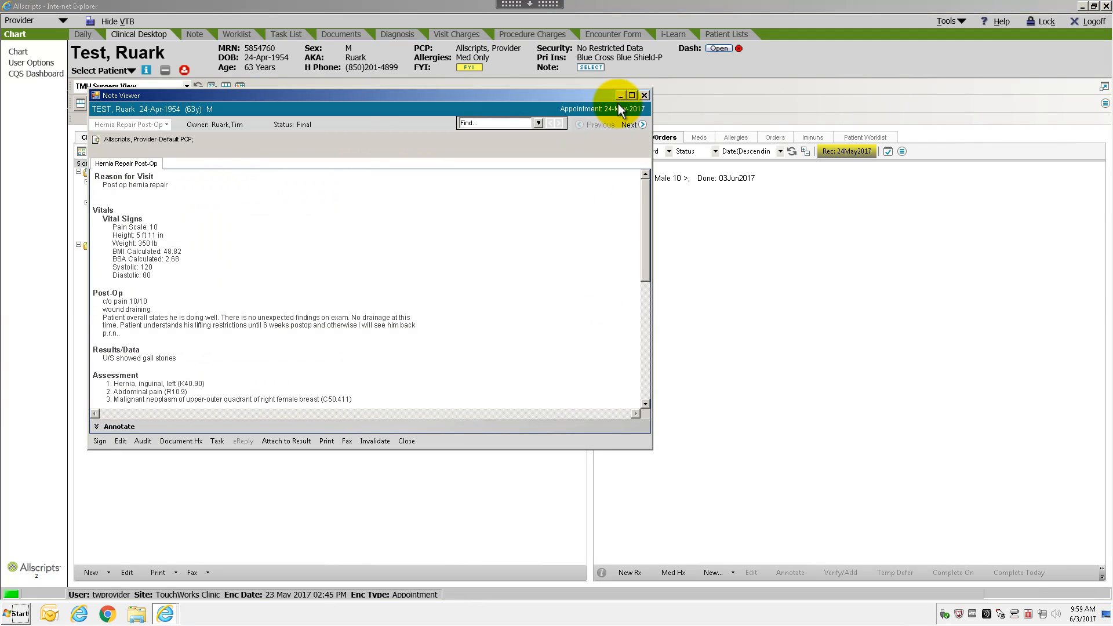
Enlarge the note viewer, read through the Hernia Repair Post-Op note, and close it
{"action": "left_click", "coordinate": [631, 95]}
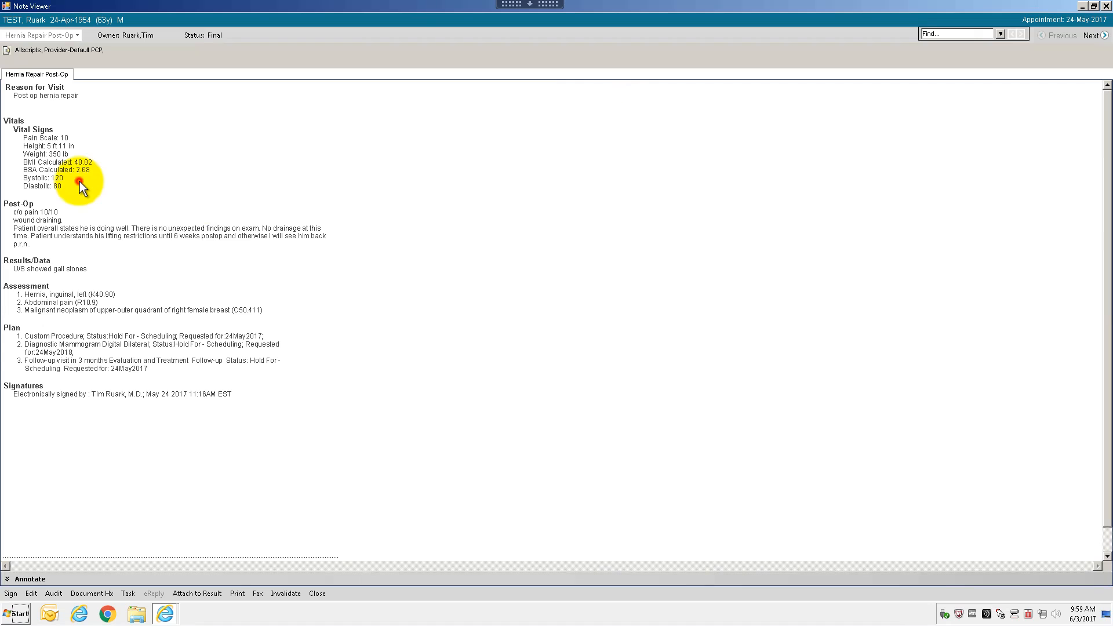
{"action": "scroll", "coordinate": [103, 290], "scroll_direction": "down", "scroll_amount": 1}
{"action": "scroll", "coordinate": [102, 288], "scroll_direction": "up", "scroll_amount": 1}
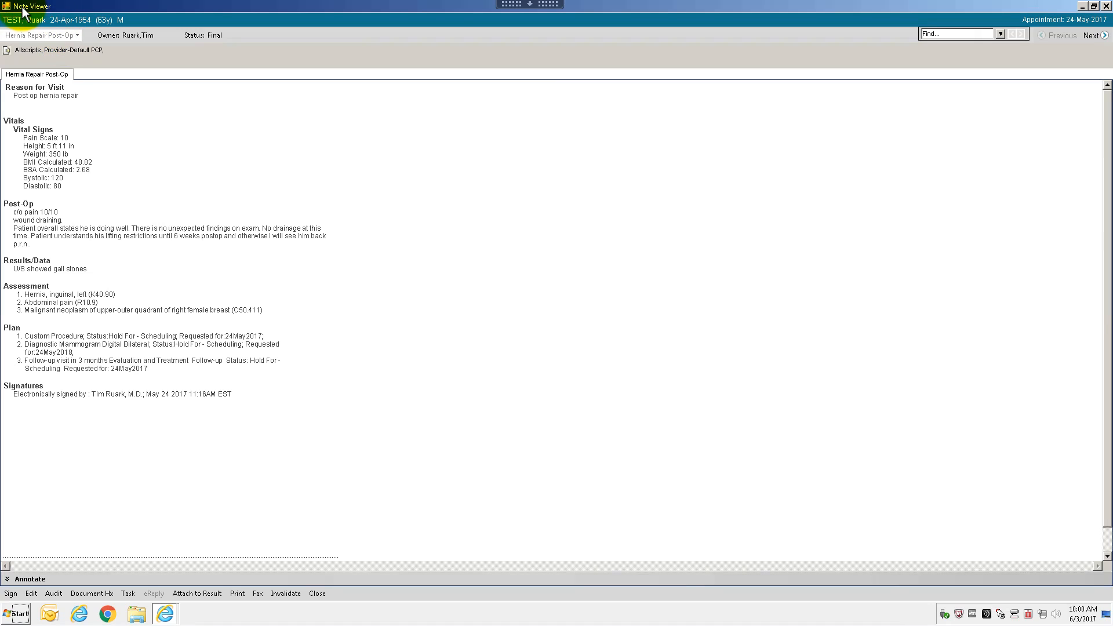
{"action": "left_click", "coordinate": [1107, 7]}
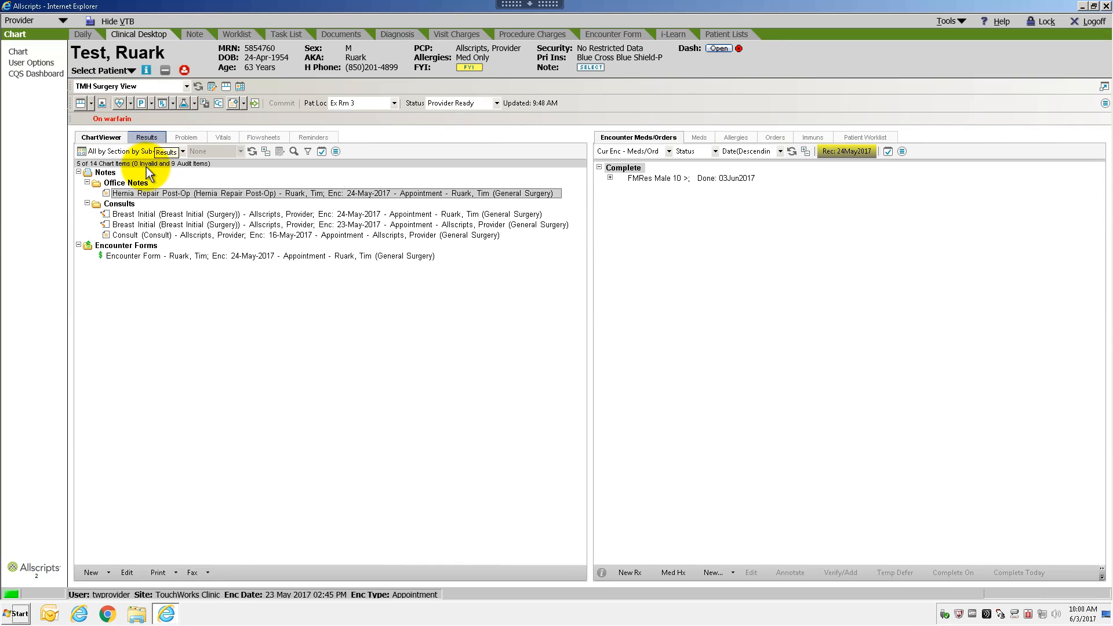
Review the patient's results and current orders, expanding the details of the 24May2017 and first 25May2017 Other Procedure orders
{"action": "left_click", "coordinate": [147, 137]}
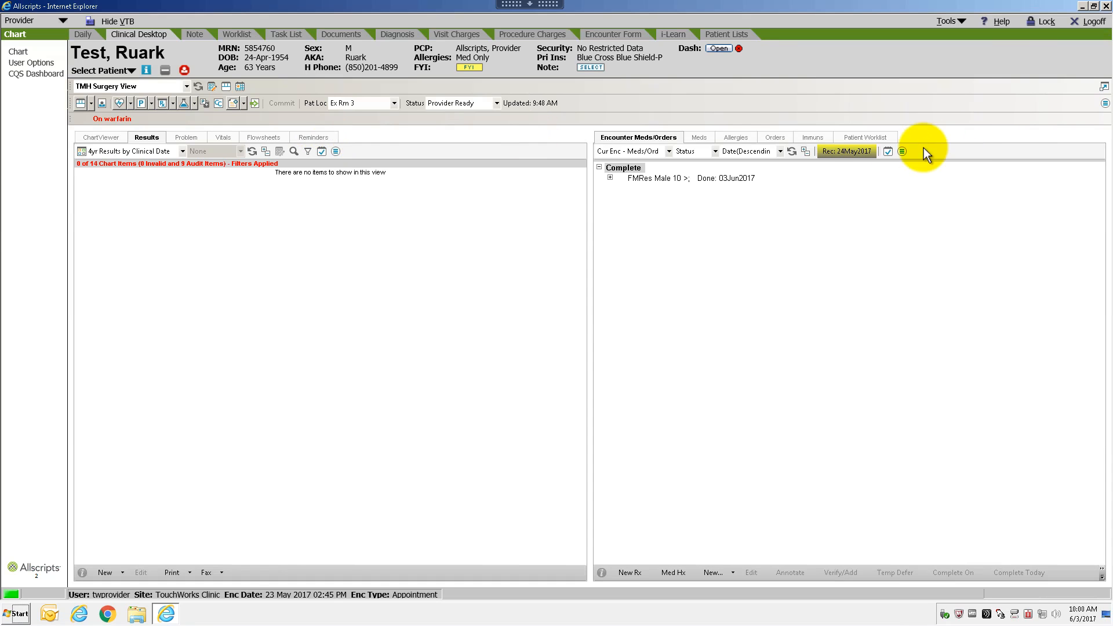
{"action": "left_click", "coordinate": [774, 139]}
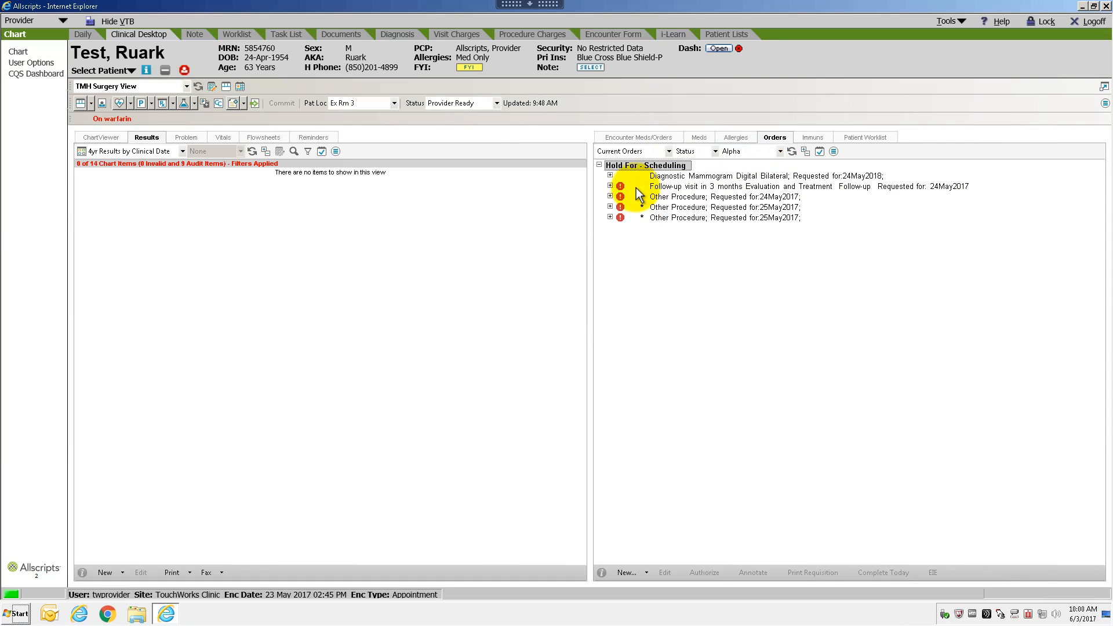
{"action": "left_click", "coordinate": [610, 196]}
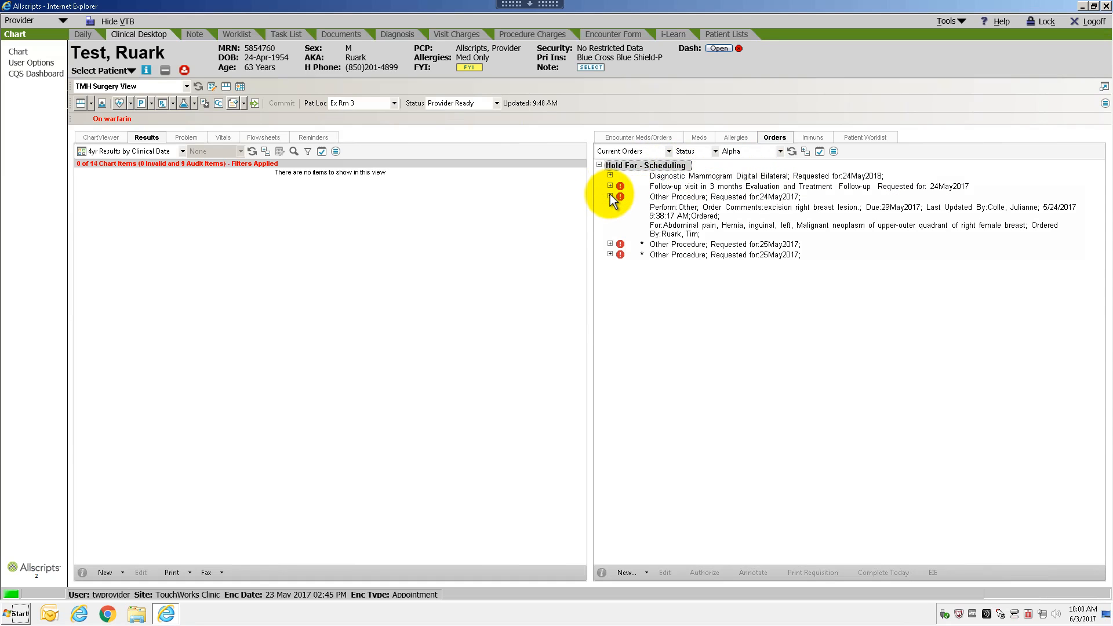
{"action": "left_click", "coordinate": [610, 196]}
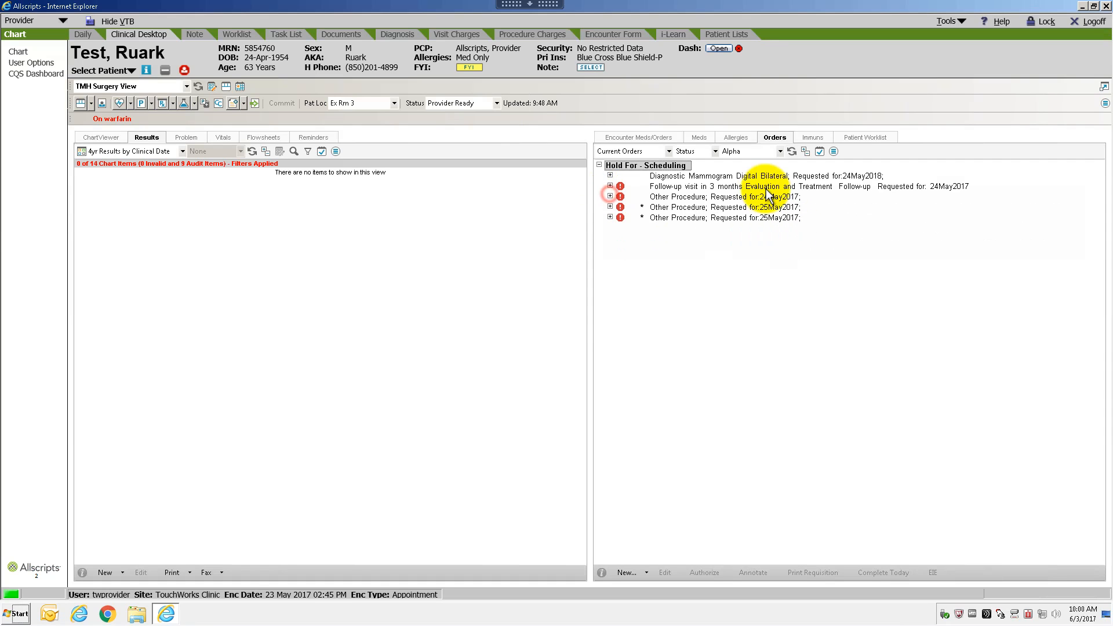
{"action": "left_click", "coordinate": [610, 206]}
{"action": "left_click", "coordinate": [610, 207]}
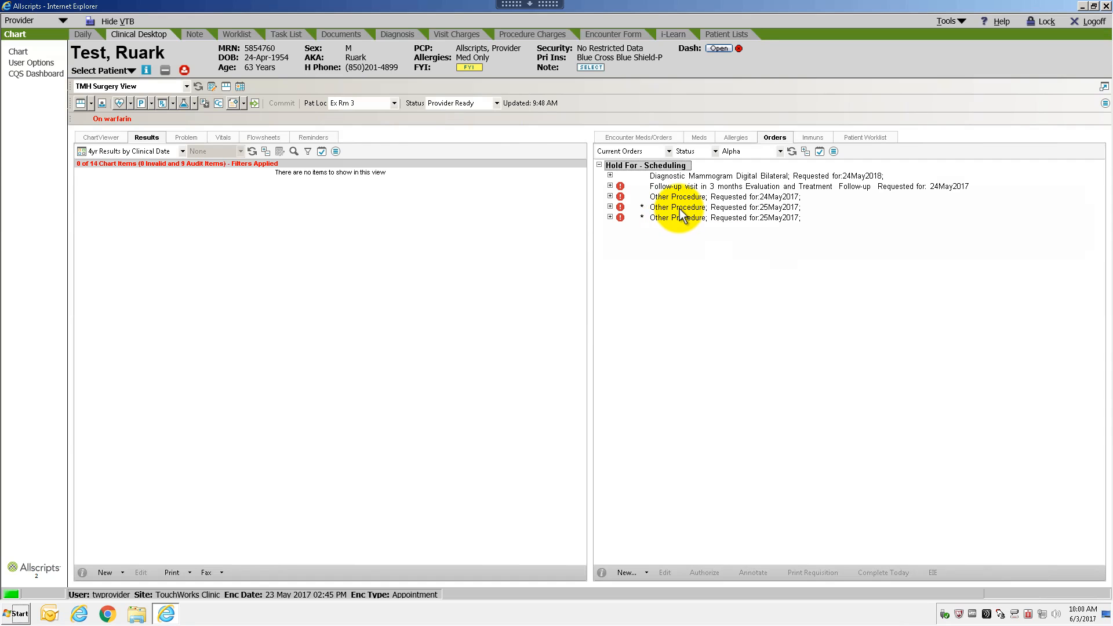
Open the first 25May2017 Other Procedure order, view its annotations, and close the order viewer
{"action": "left_click", "coordinate": [680, 208]}
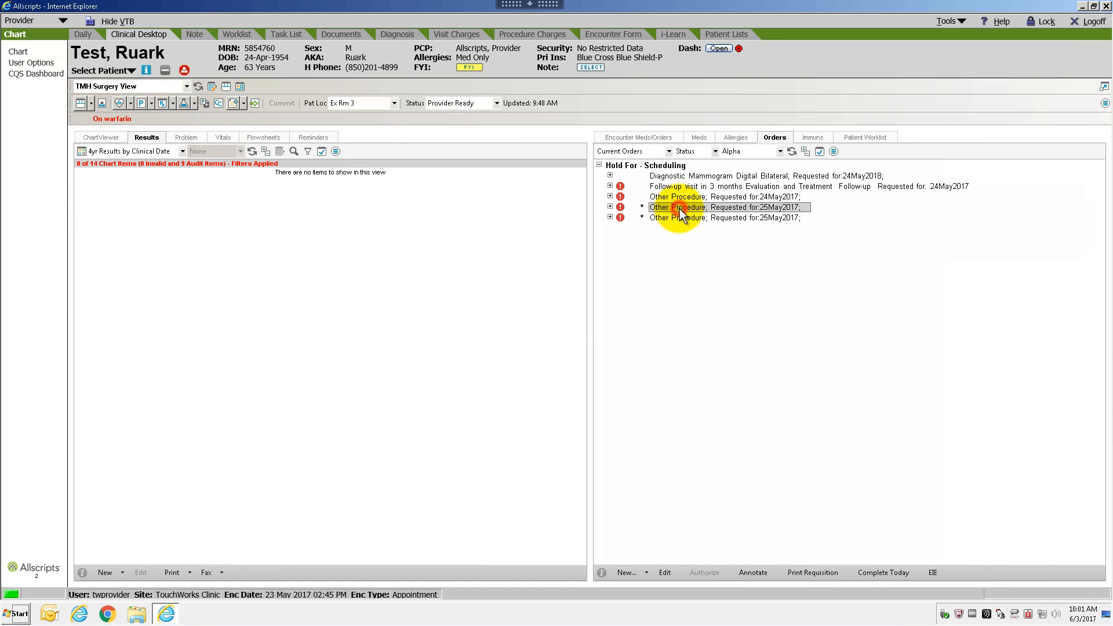
{"action": "double_click", "coordinate": [679, 209]}
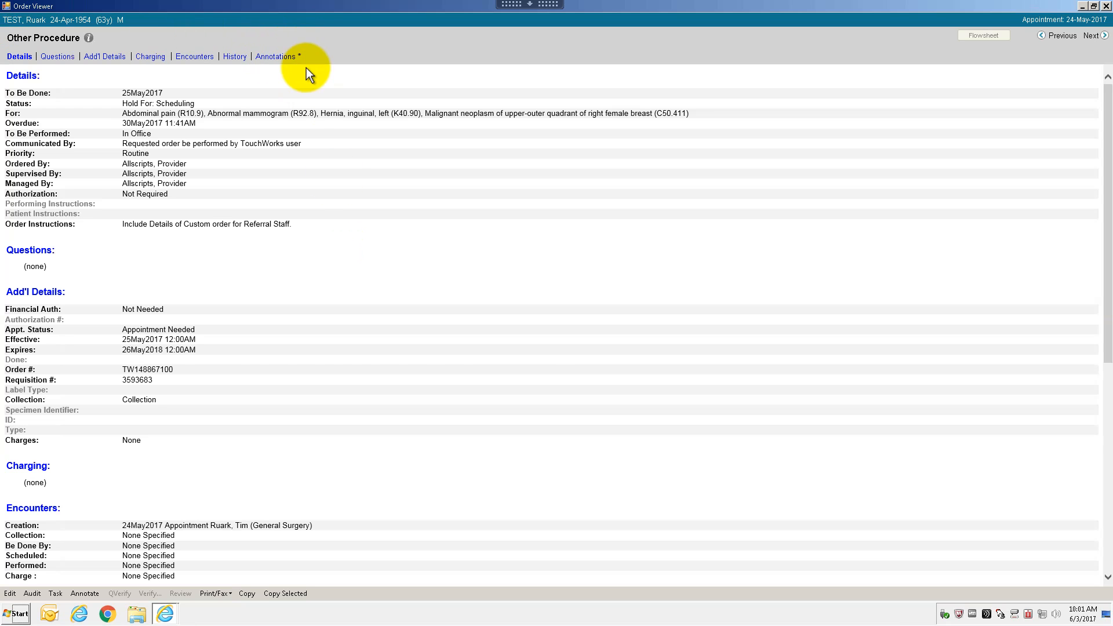
{"action": "left_click", "coordinate": [265, 56]}
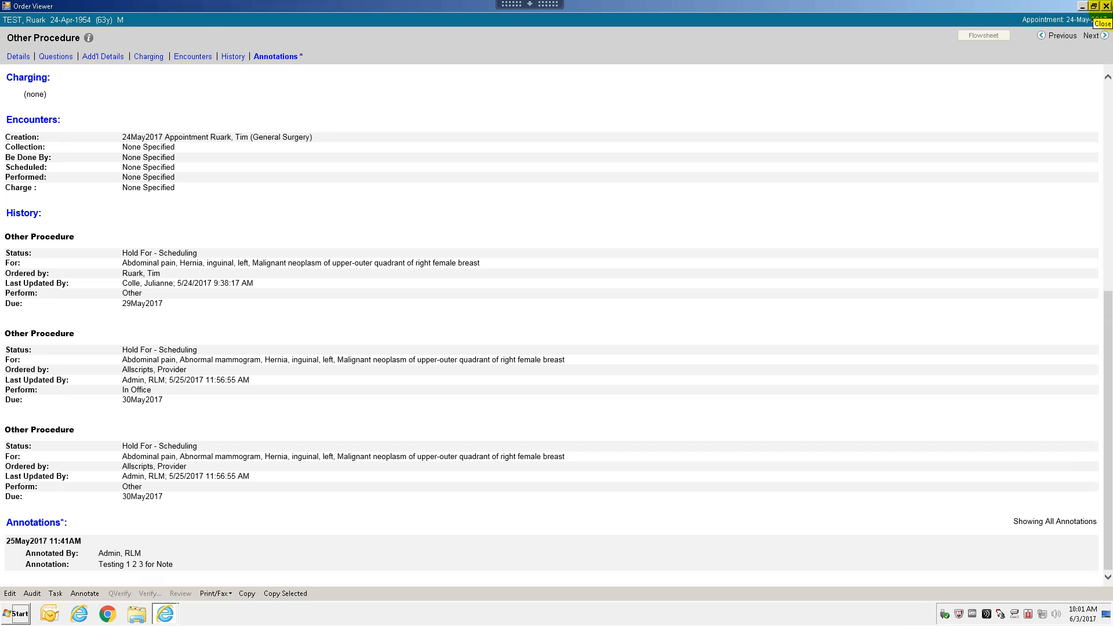
{"action": "left_click", "coordinate": [1106, 6]}
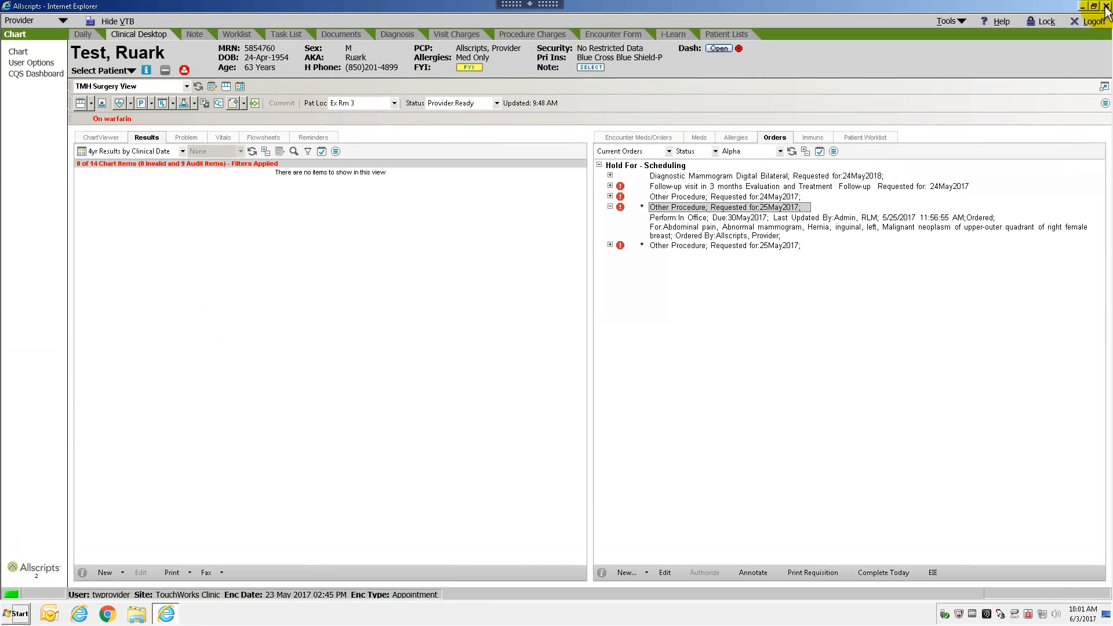
Return the desktop to the encounter meds/orders and ChartViewer views, and go back to the daily schedule
{"action": "left_click", "coordinate": [639, 138]}
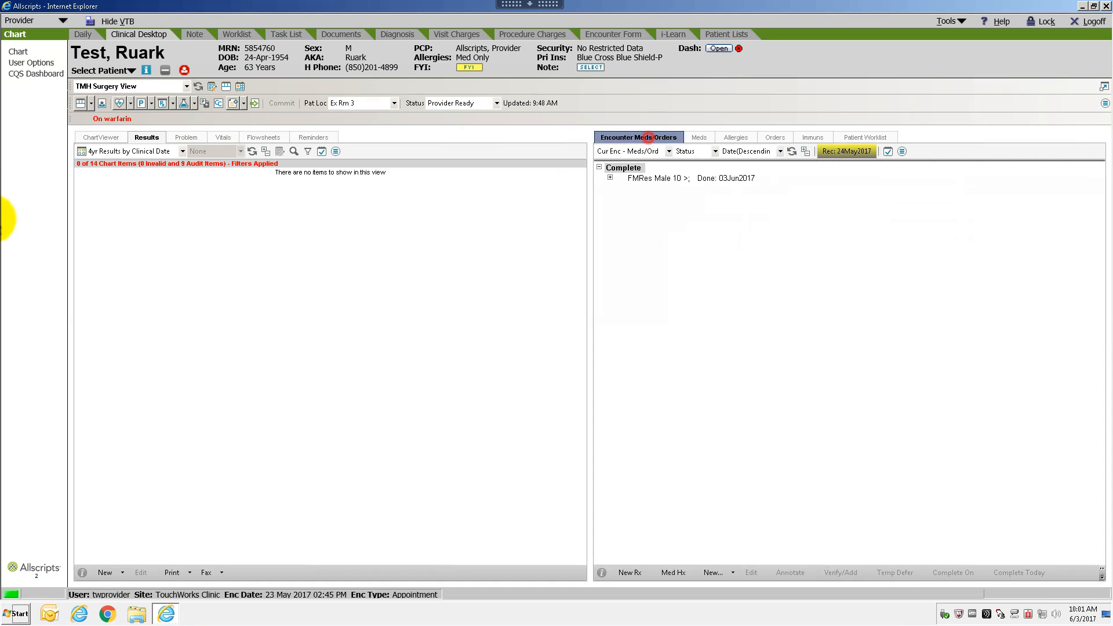
{"action": "left_click", "coordinate": [89, 140]}
{"action": "left_click", "coordinate": [79, 33]}
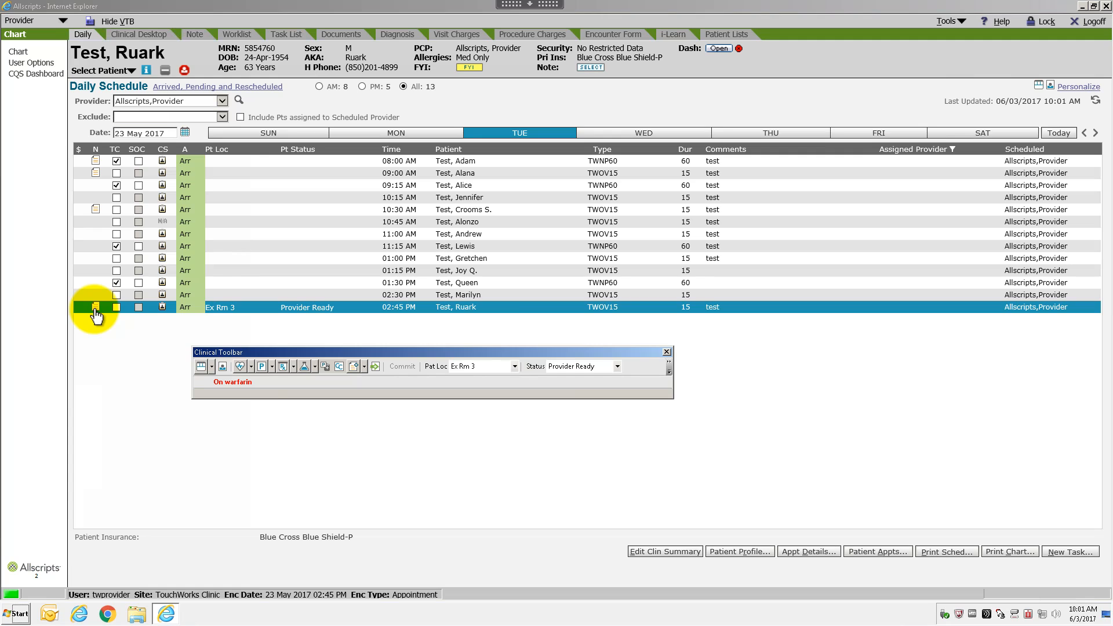
Open the 02:45 PM patient's Breast Initial note from the daily schedule and review its output preview
{"action": "left_click", "coordinate": [96, 307]}
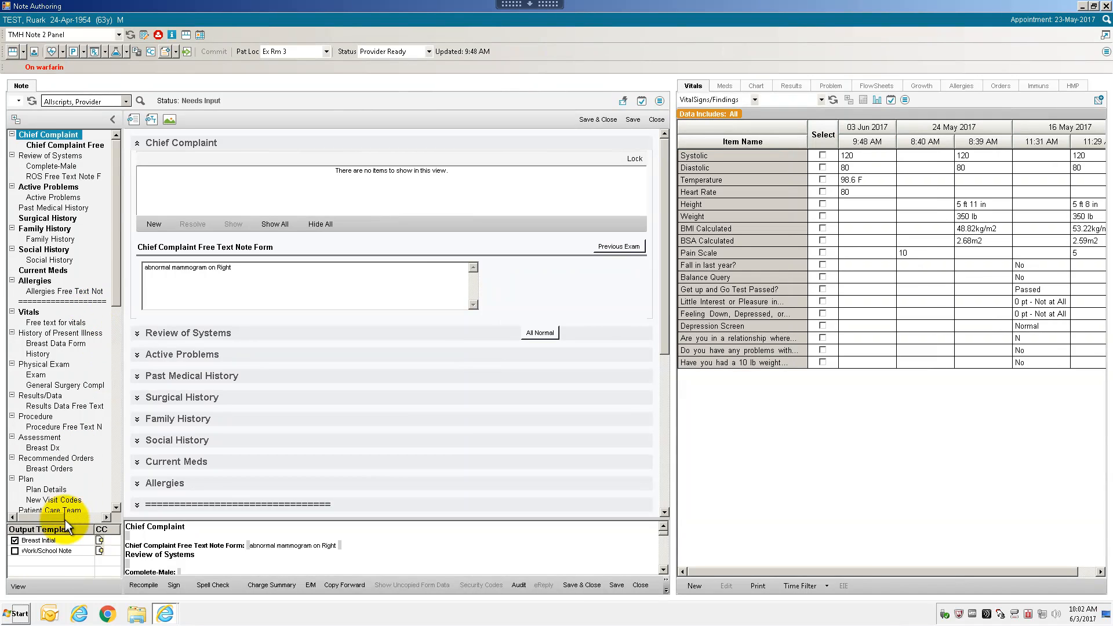
{"action": "left_click", "coordinate": [19, 588]}
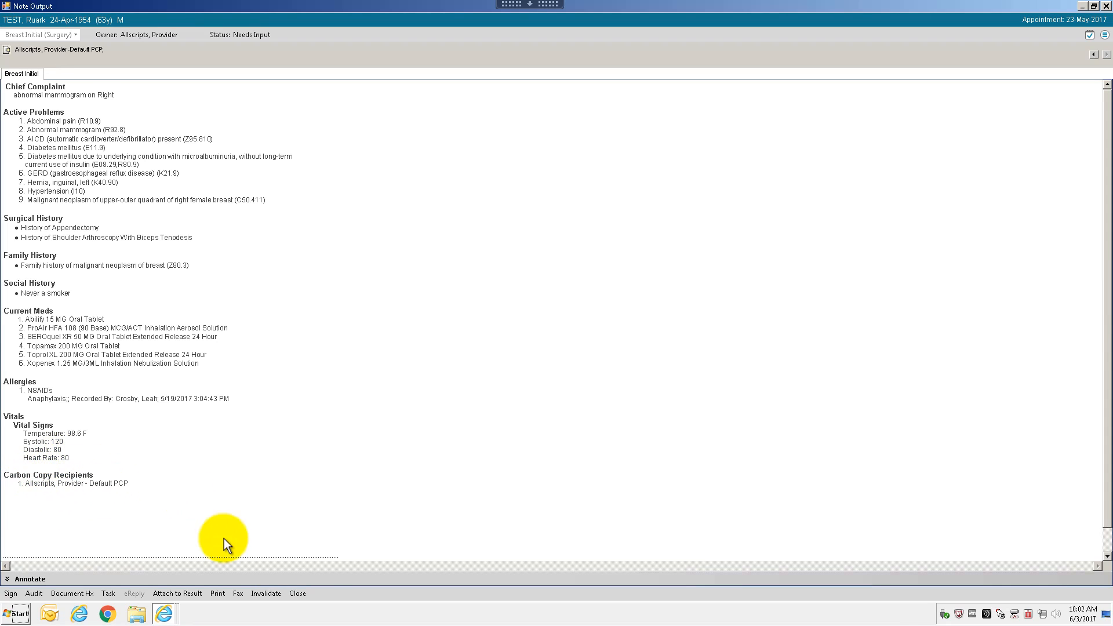
{"action": "left_click", "coordinate": [299, 595]}
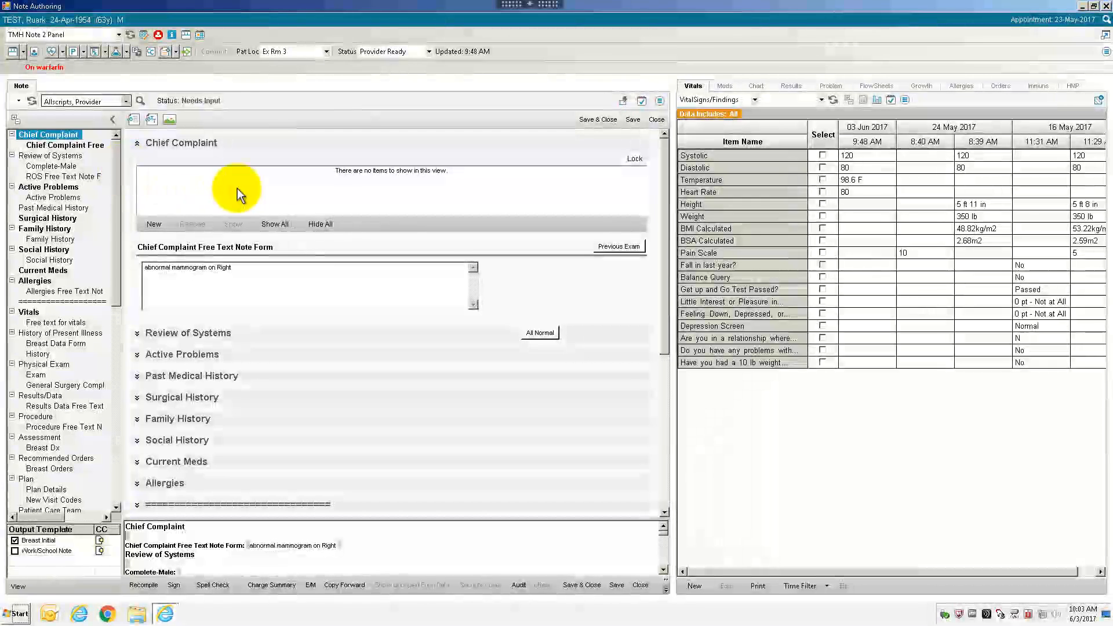
{"action": "left_click", "coordinate": [19, 586]}
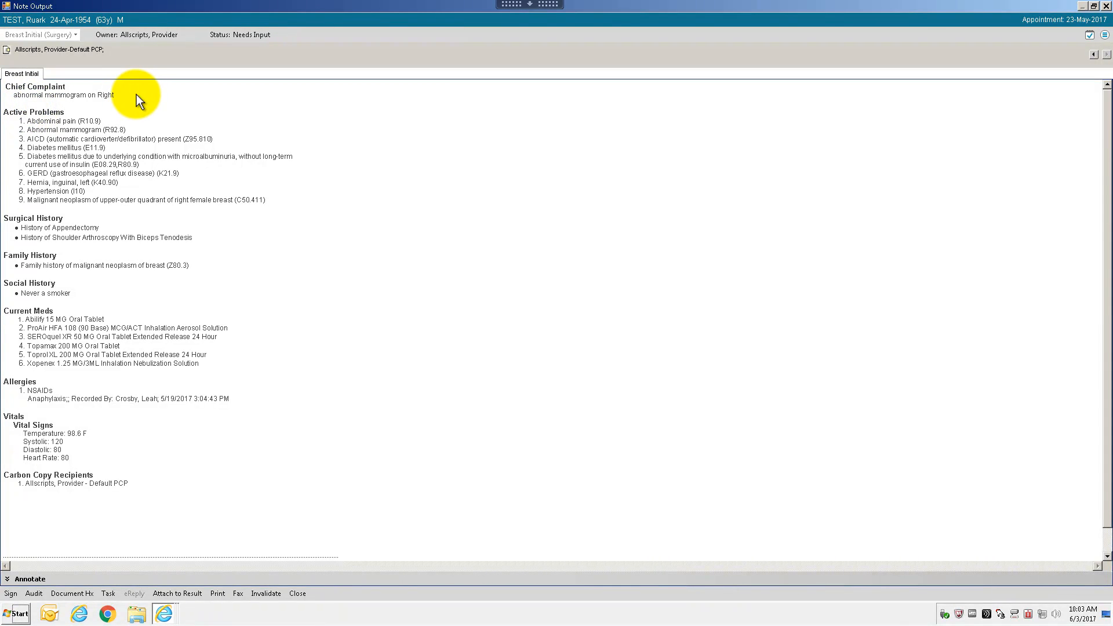
{"action": "left_click", "coordinate": [294, 591]}
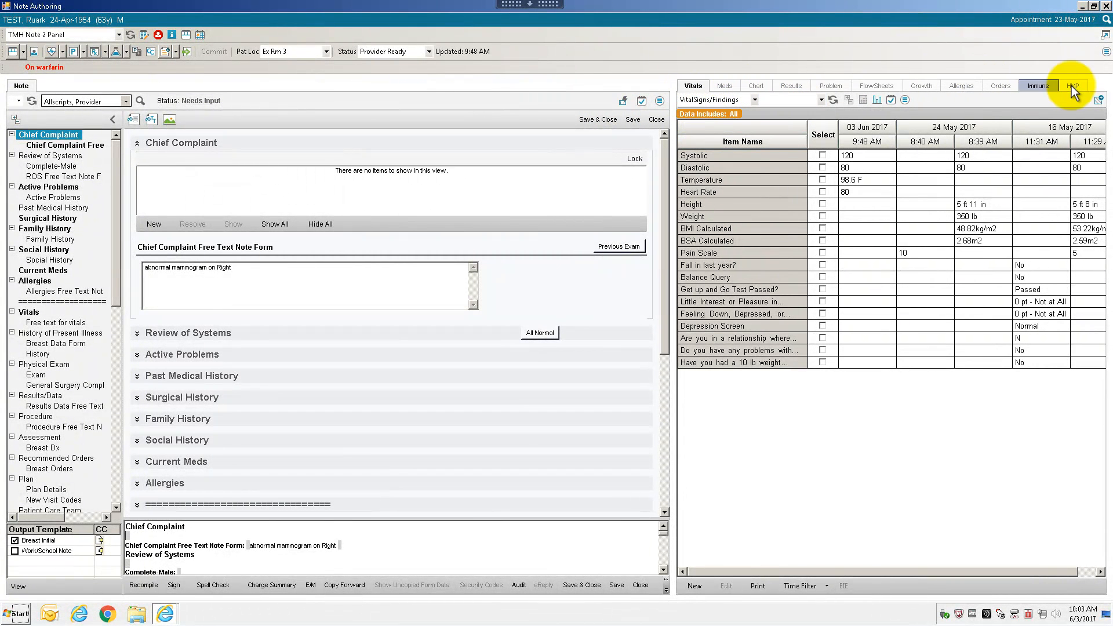
Display the 24-May-2017 Hernia Repair Post-Op note beside the Breast Initial note and slightly widen the chart pane
{"action": "left_click", "coordinate": [756, 86]}
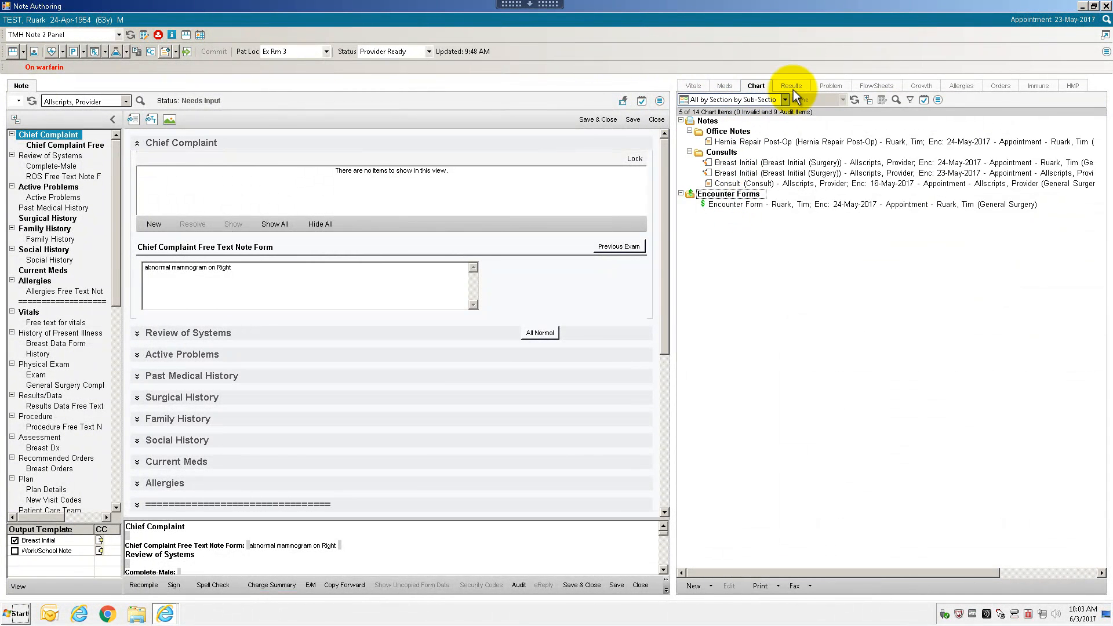
{"action": "left_click", "coordinate": [743, 143]}
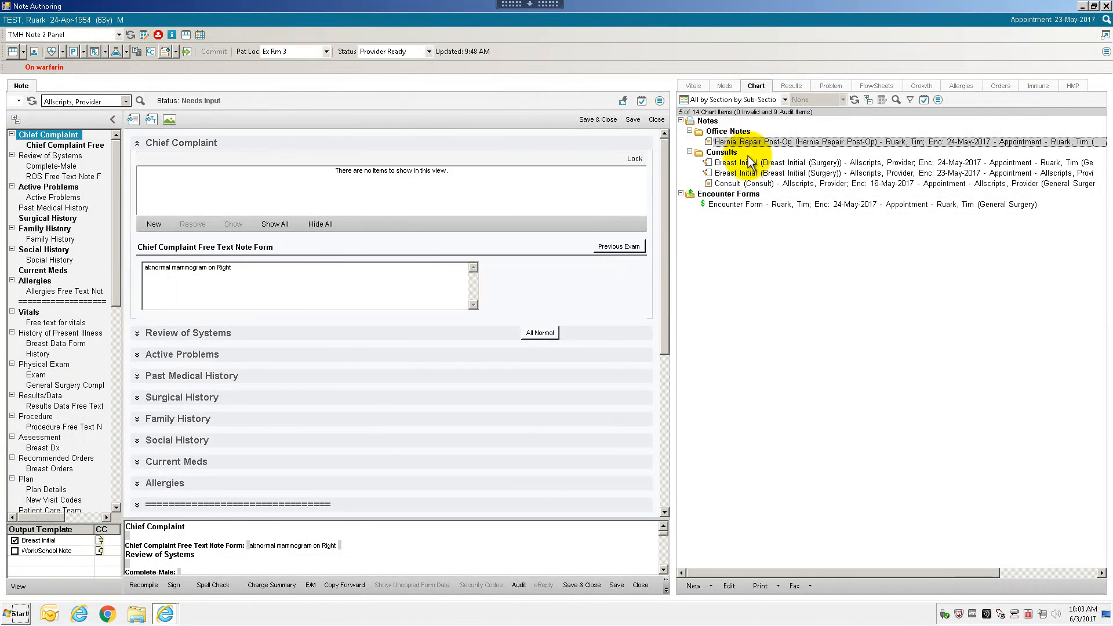
{"action": "double_click", "coordinate": [762, 142]}
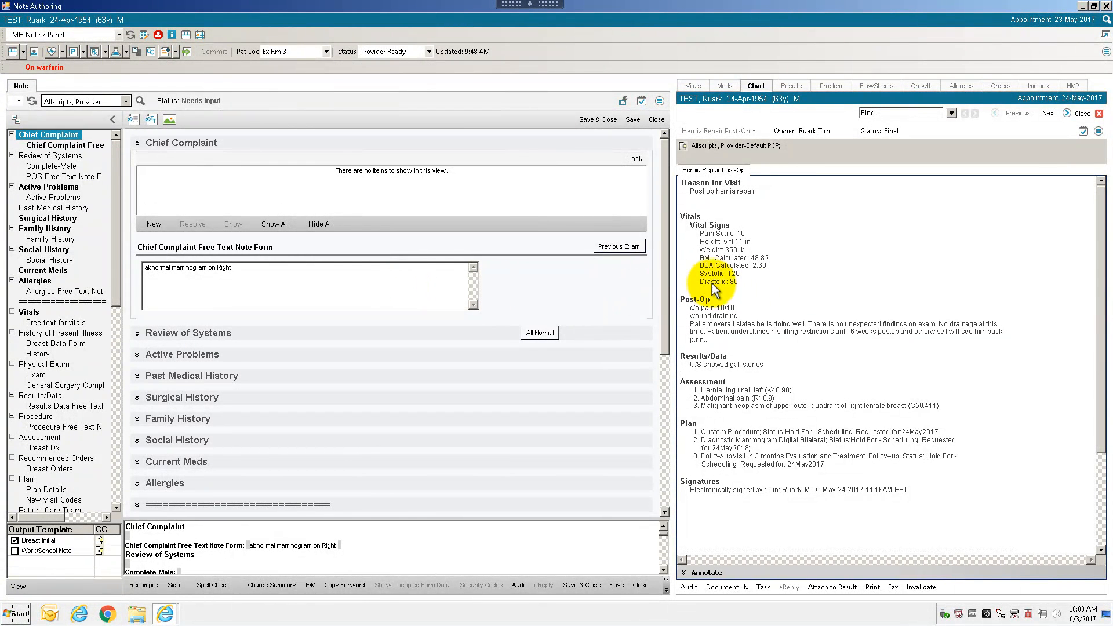
{"action": "mouse_move", "coordinate": [671, 297]}
{"action": "left_mouse_down"}
{"action": "mouse_move", "coordinate": [696, 291]}
{"action": "mouse_move", "coordinate": [554, 285]}
{"action": "mouse_move", "coordinate": [667, 278]}
{"action": "left_mouse_up"}
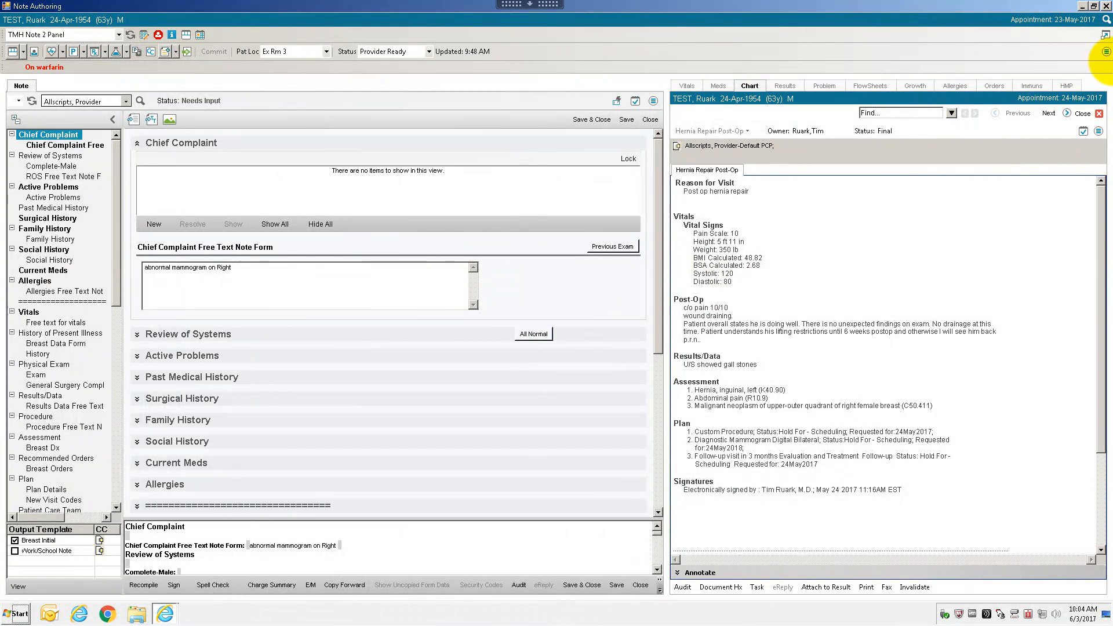
Try the single-pane tabbed layout by viewing the Note and Chart in full width, and restore the side-by-side layout
{"action": "left_click", "coordinate": [1104, 36]}
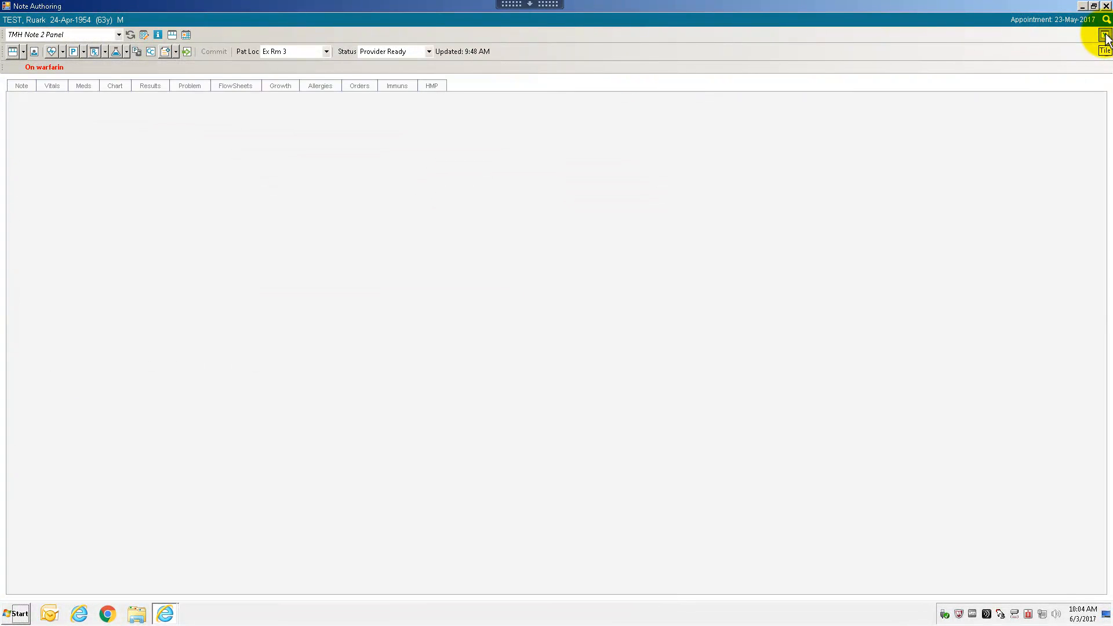
{"action": "left_click", "coordinate": [20, 87]}
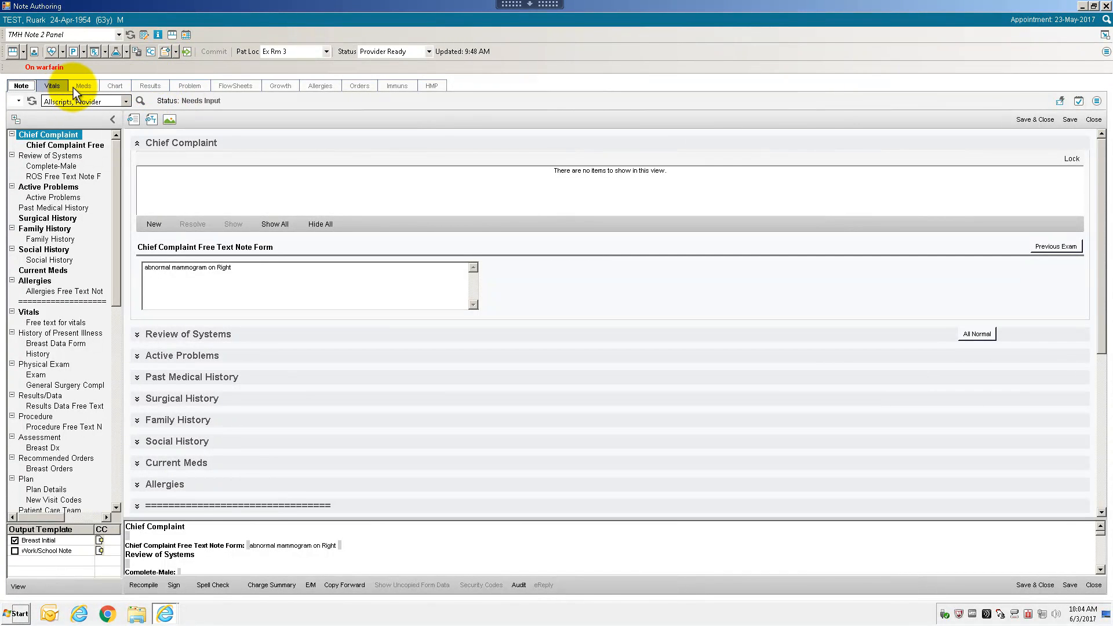
{"action": "left_click", "coordinate": [109, 83]}
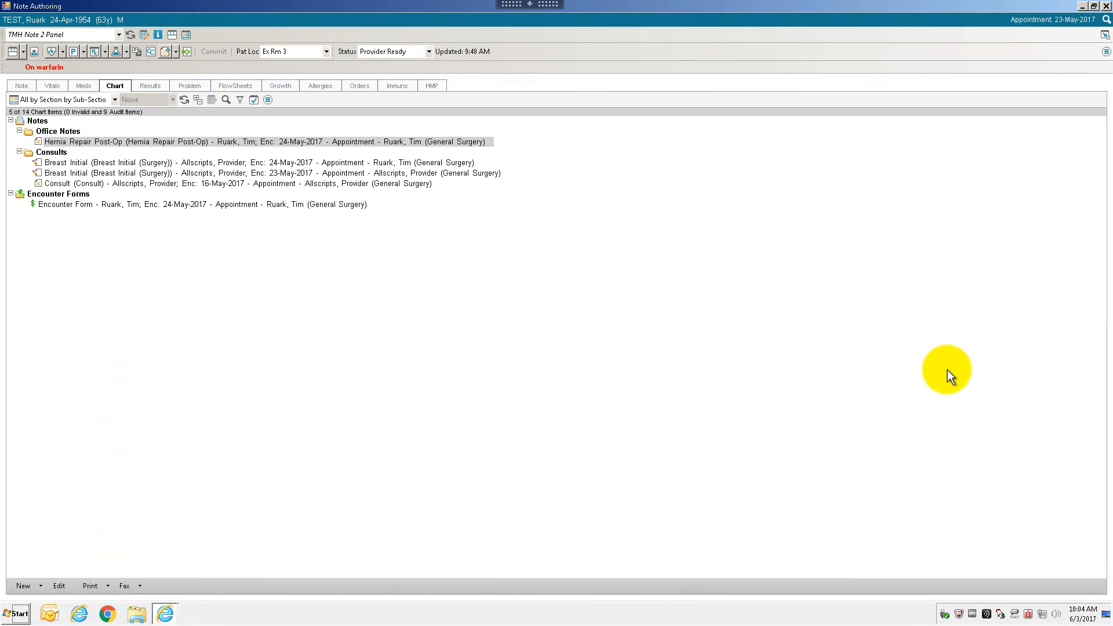
{"action": "left_click", "coordinate": [20, 86]}
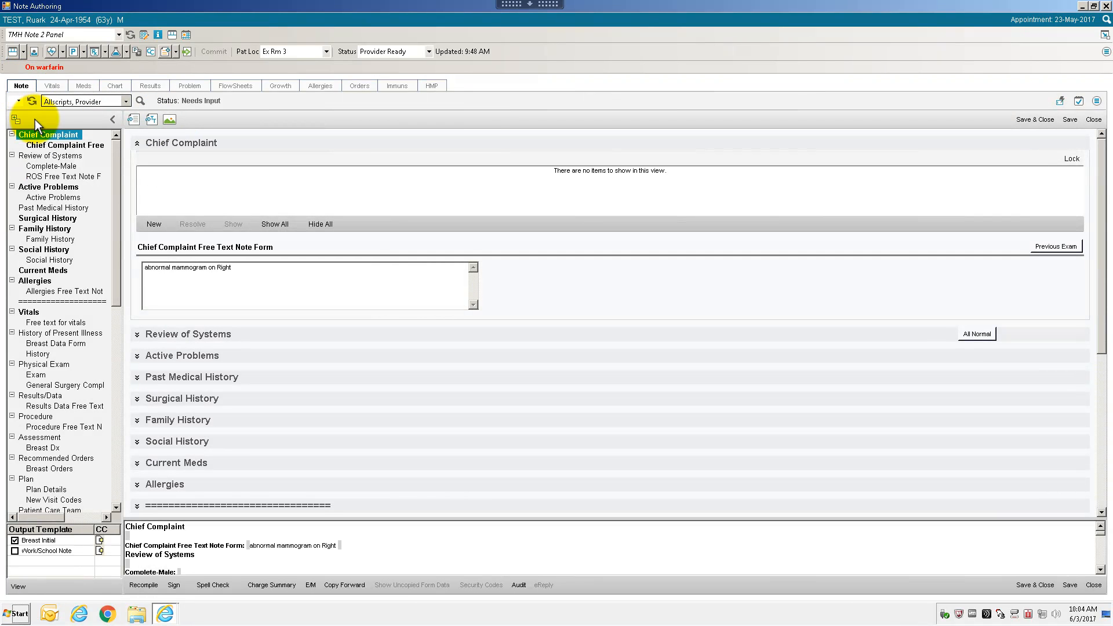
{"action": "left_click", "coordinate": [1104, 36]}
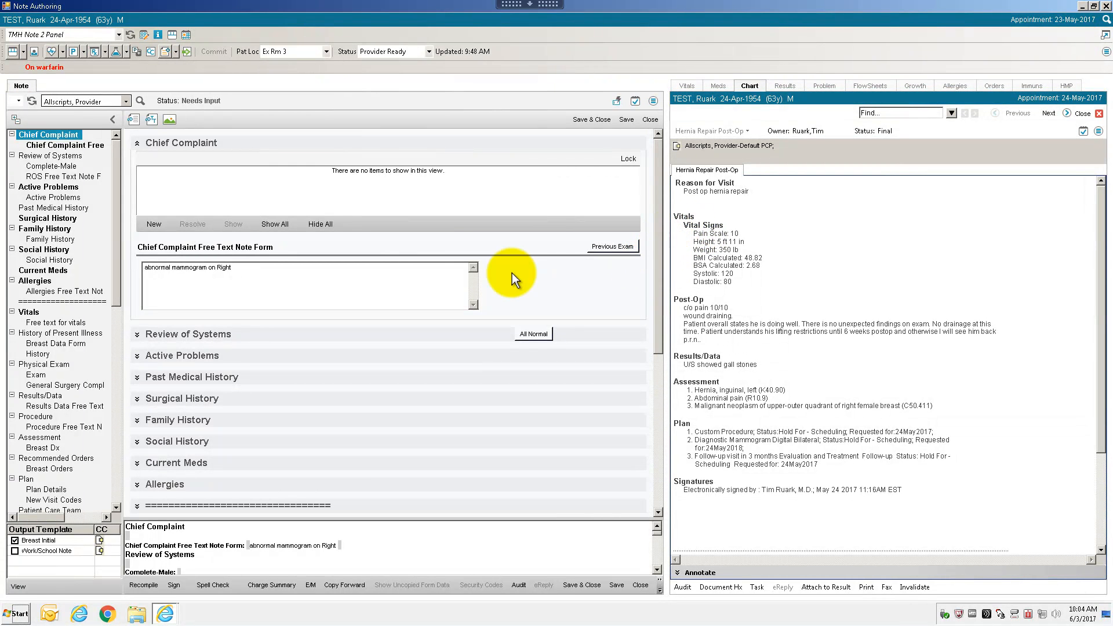
Show the Breast Orders form under Recommended Orders, adjust the pane divider to widen the chart, and compare the full-width and side-by-side layouts
{"action": "left_click", "coordinate": [36, 469]}
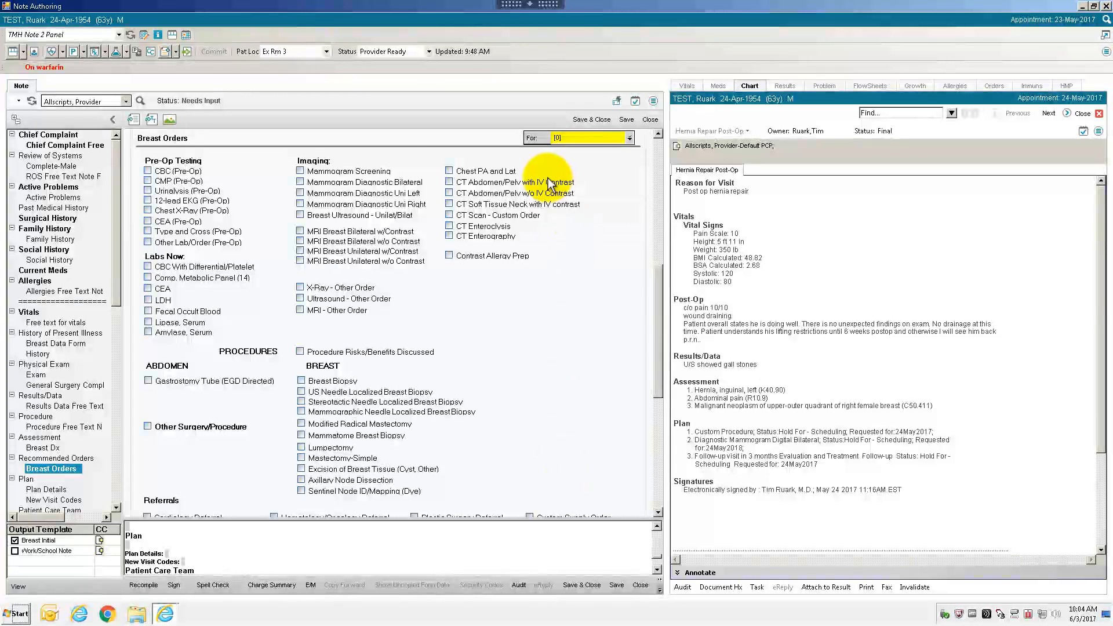
{"action": "left_click_drag", "start_coordinate": [665, 251], "coordinate": [551, 228]}
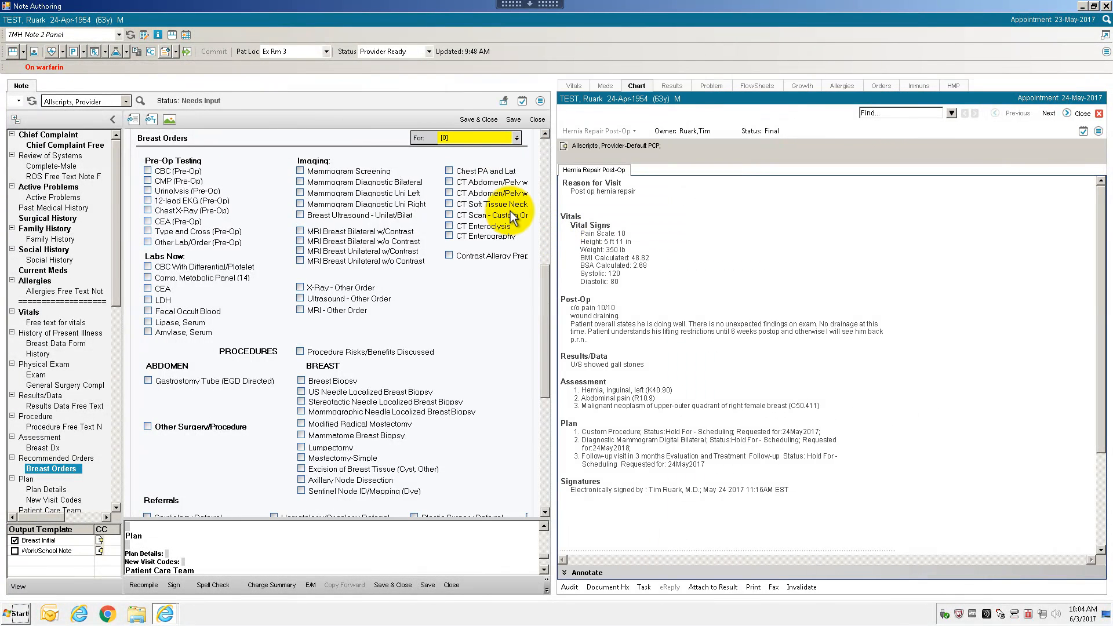
{"action": "left_click_drag", "start_coordinate": [555, 241], "coordinate": [608, 250]}
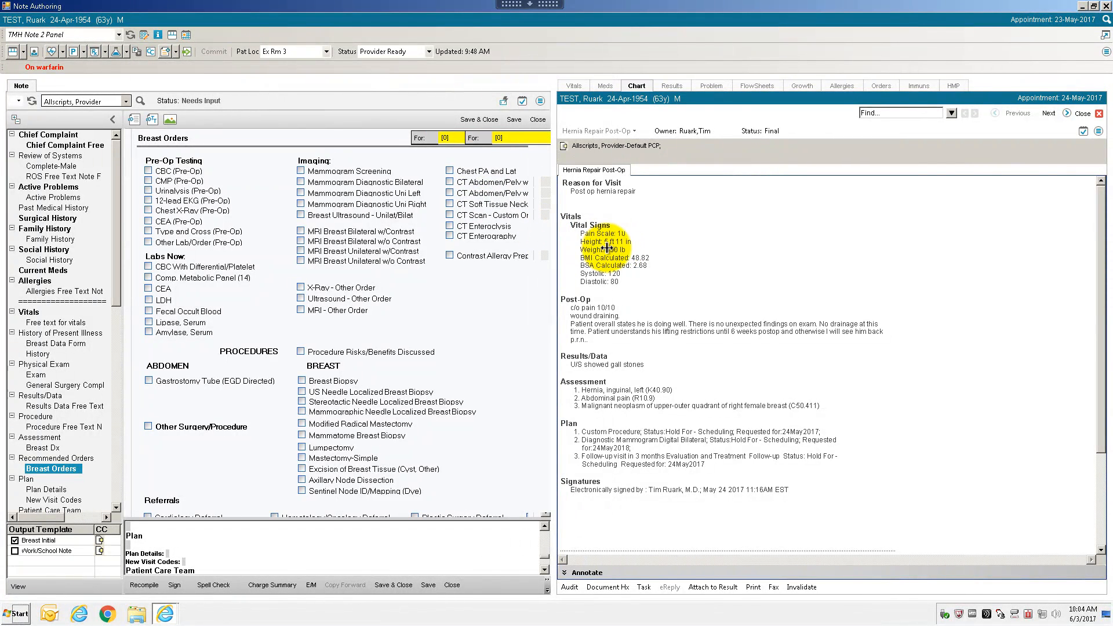
{"action": "left_click", "coordinate": [1104, 34]}
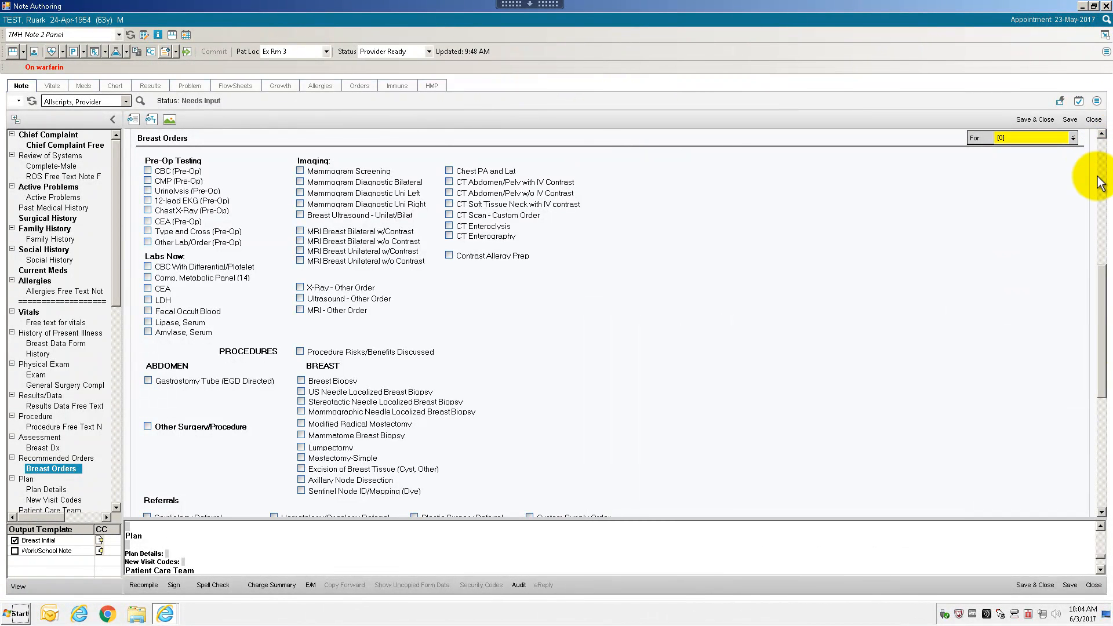
{"action": "left_click_drag", "start_coordinate": [1099, 334], "coordinate": [1095, 415]}
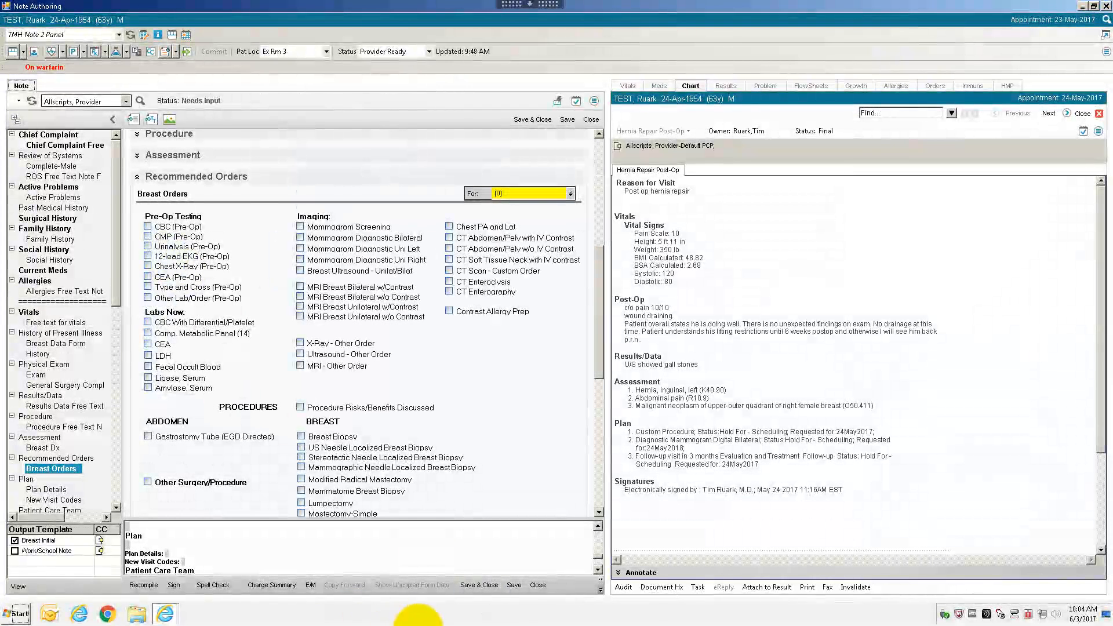
Save and close the Breast Initial note, and reopen it for the 02:45 PM patient from the daily schedule
{"action": "left_click", "coordinate": [477, 583]}
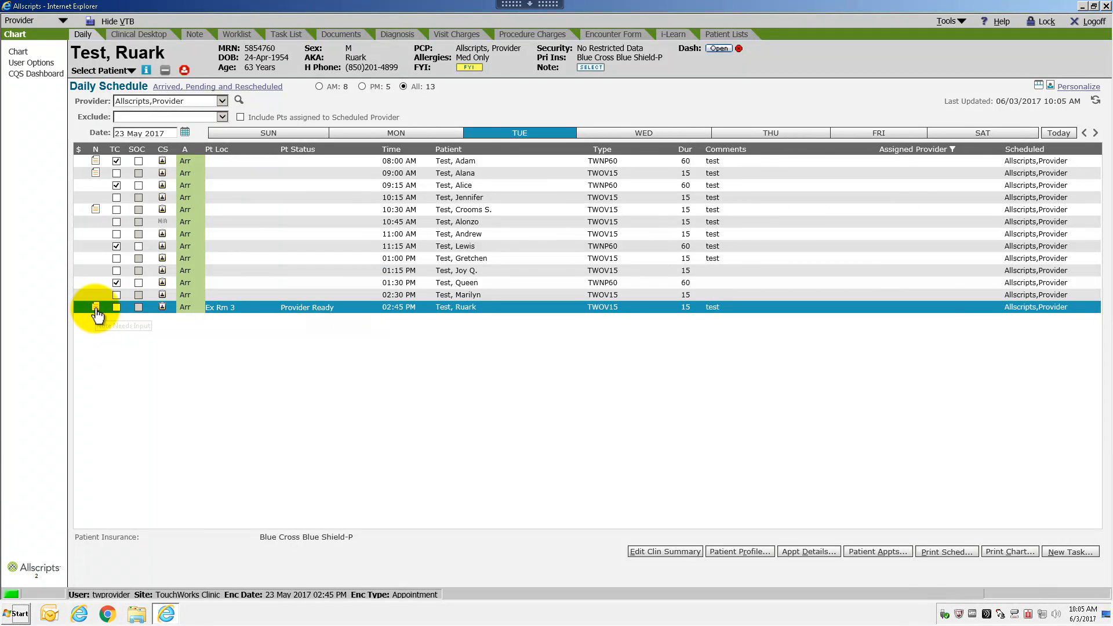
{"action": "left_click", "coordinate": [96, 313]}
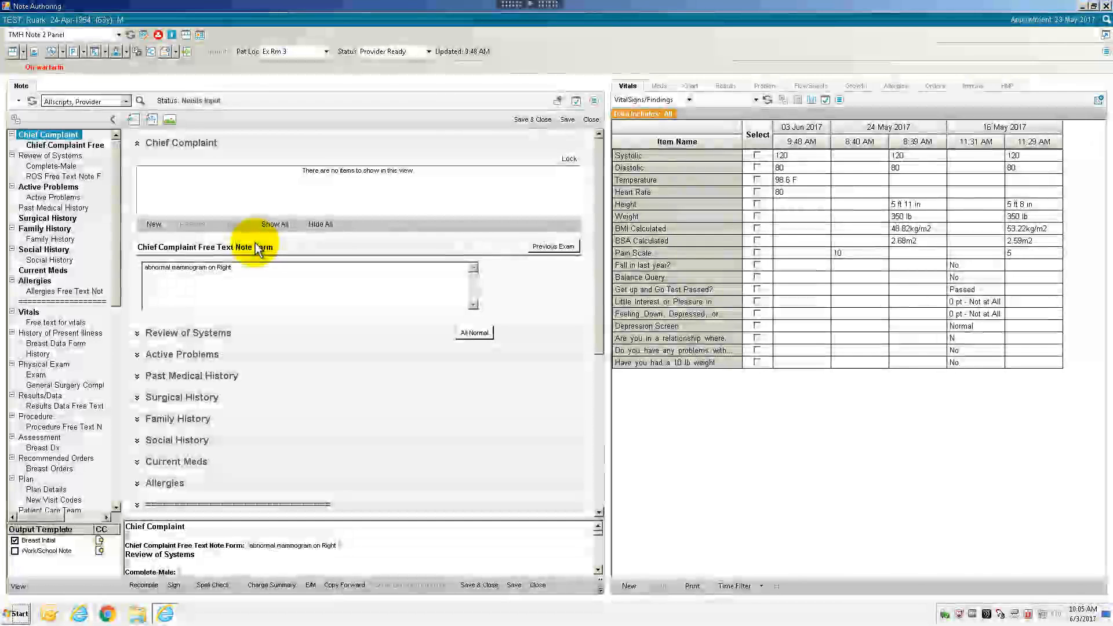
Fill in the History field under History of Present Illness by expanding the text shortcut .pfu
{"action": "left_click", "coordinate": [326, 353]}
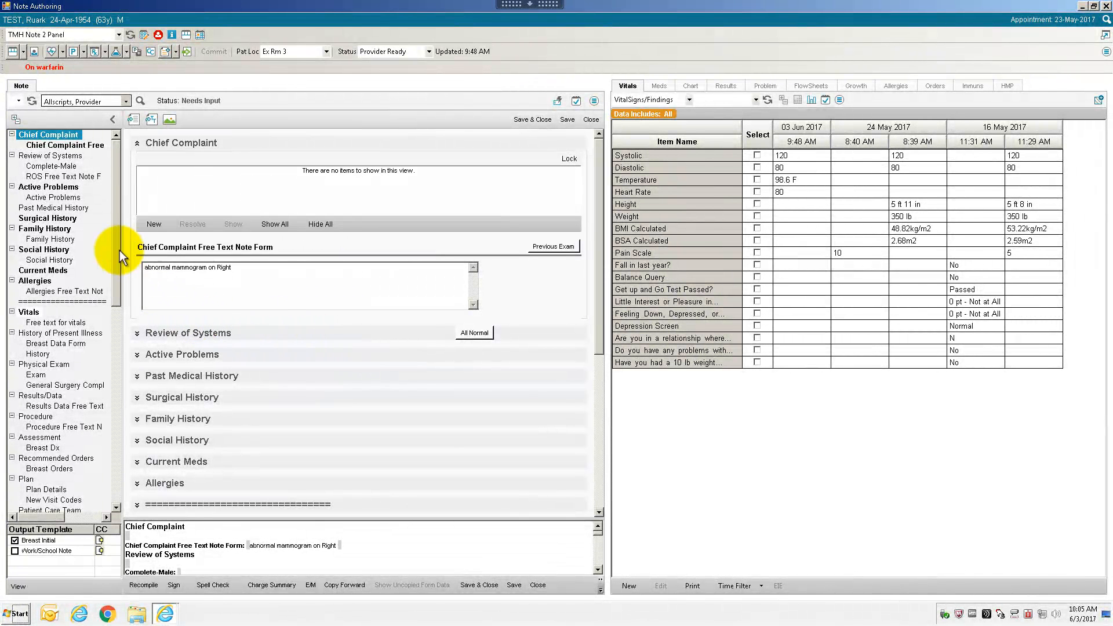
{"action": "left_click", "coordinate": [38, 354]}
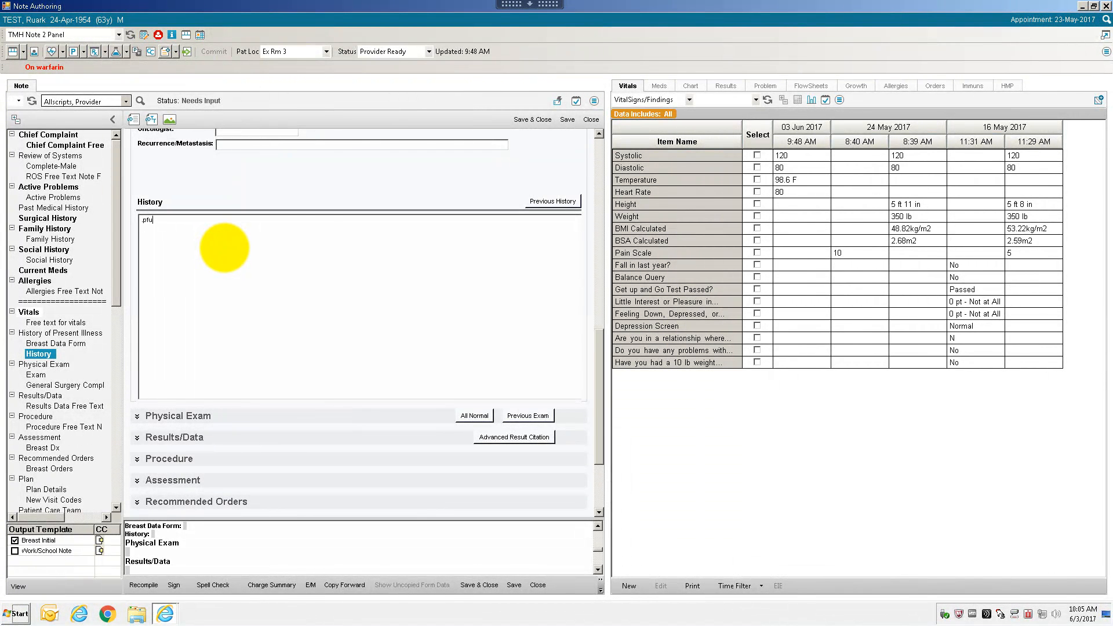
{"action": "type", "text": ".pfu"}
{"action": "key", "text": "Return"}
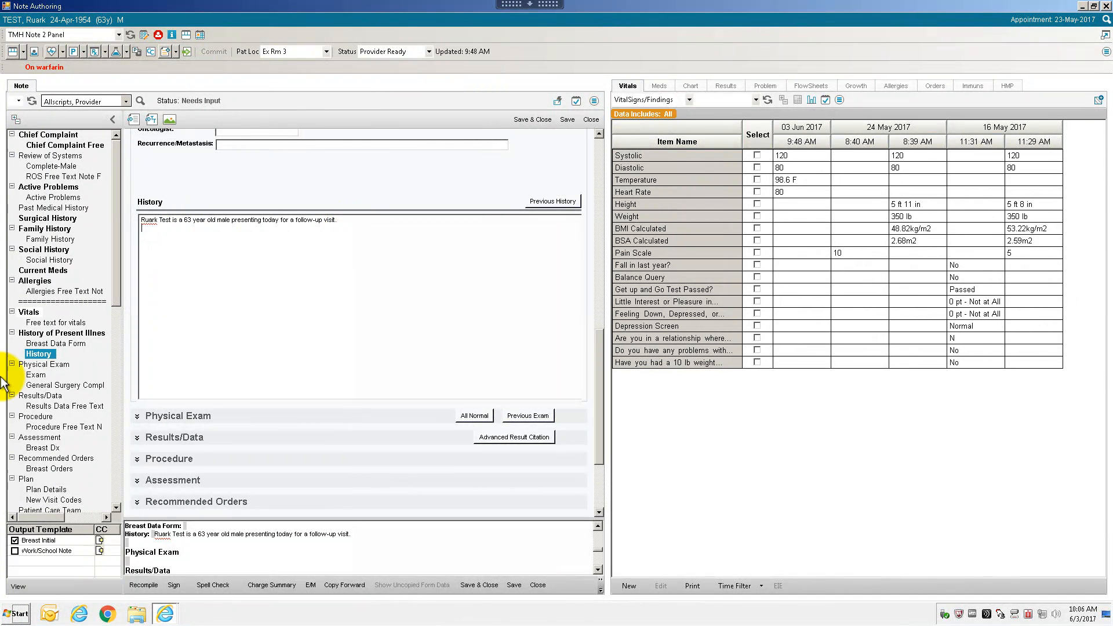
Fill in the Exam field under Physical Exam by expanding the text shortcut .dp
{"action": "left_click", "coordinate": [40, 374]}
{"action": "left_click", "coordinate": [203, 265]}
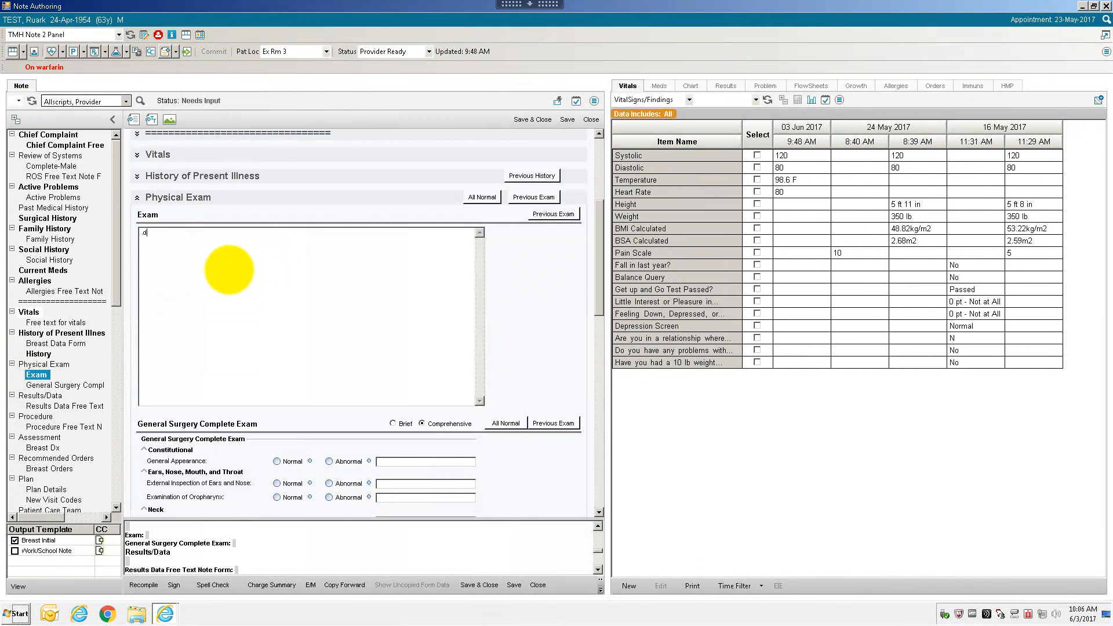
{"action": "type", "text": ".dp"}
{"action": "key", "text": "space"}
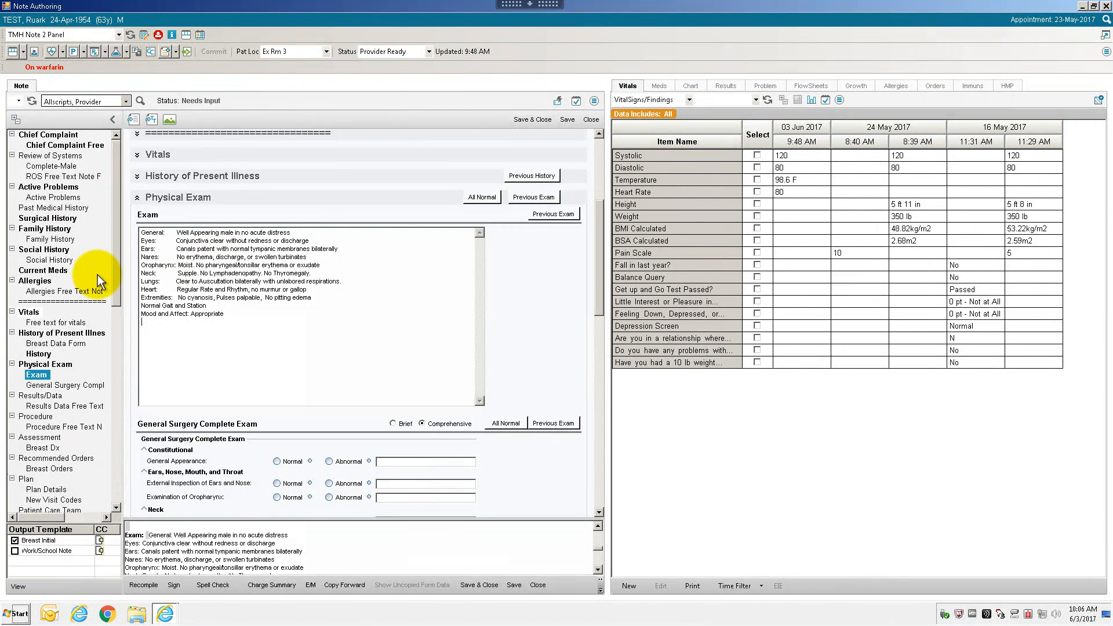
Assess Left Breast Cancer, Upper Outer Quadrant under Assessment, and commit it with Save and continue in the Encounter Summary
{"action": "left_click_drag", "start_coordinate": [120, 242], "coordinate": [118, 310]}
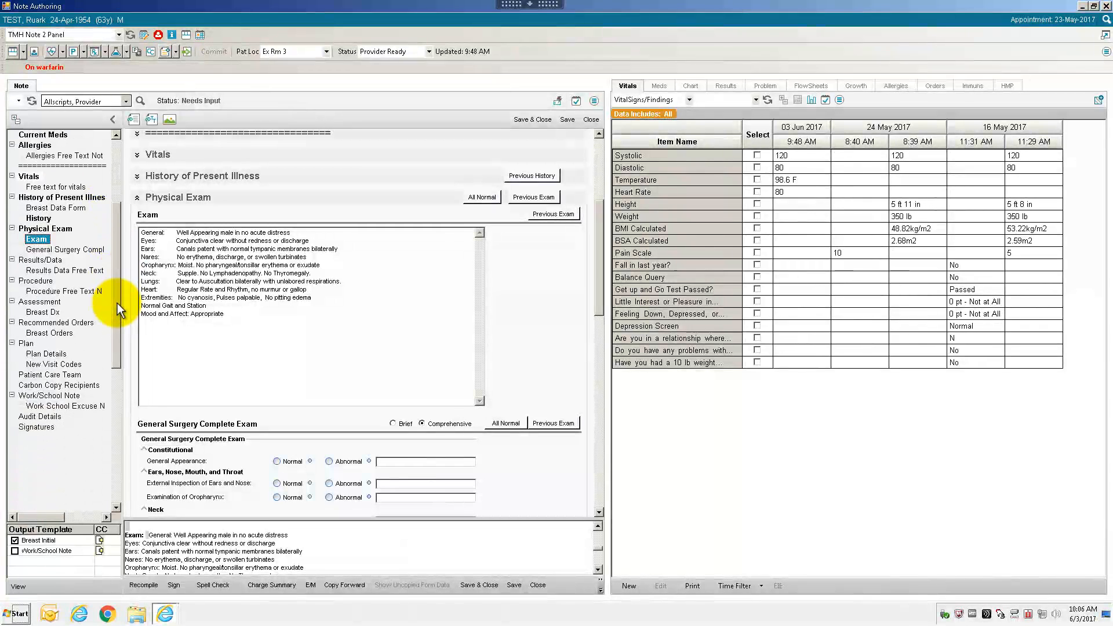
{"action": "left_click", "coordinate": [47, 303]}
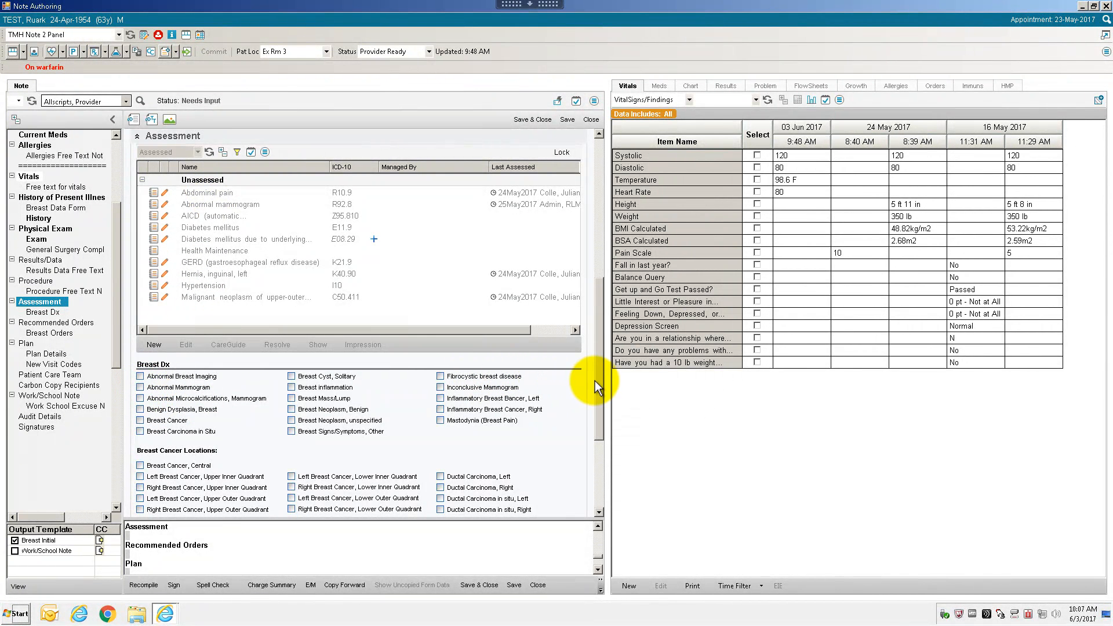
{"action": "left_click_drag", "start_coordinate": [598, 382], "coordinate": [600, 433]}
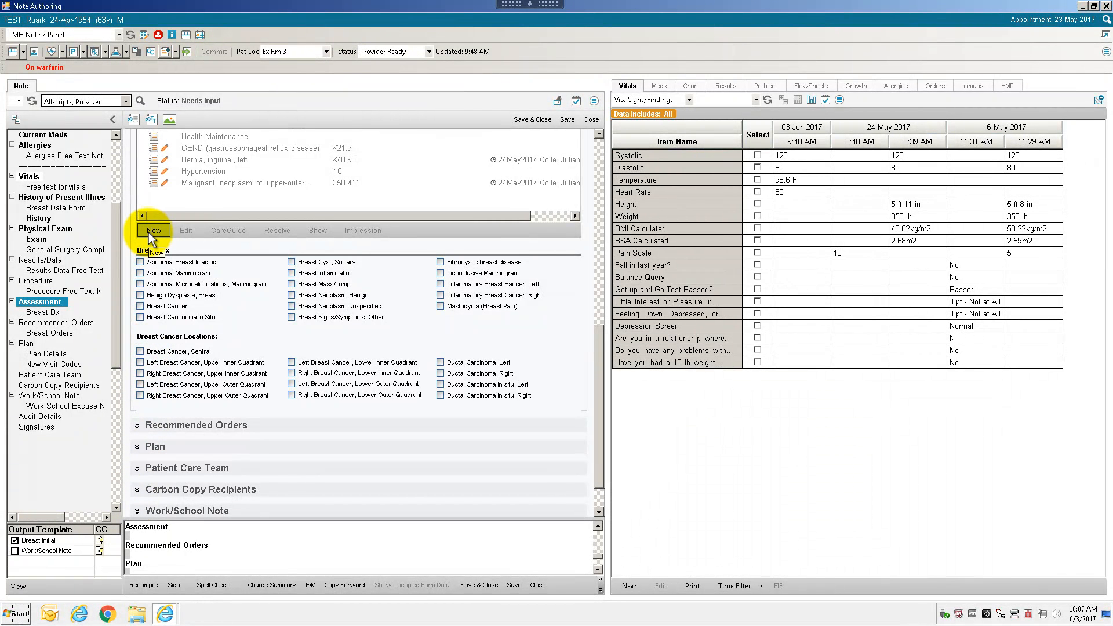
{"action": "left_click", "coordinate": [141, 385]}
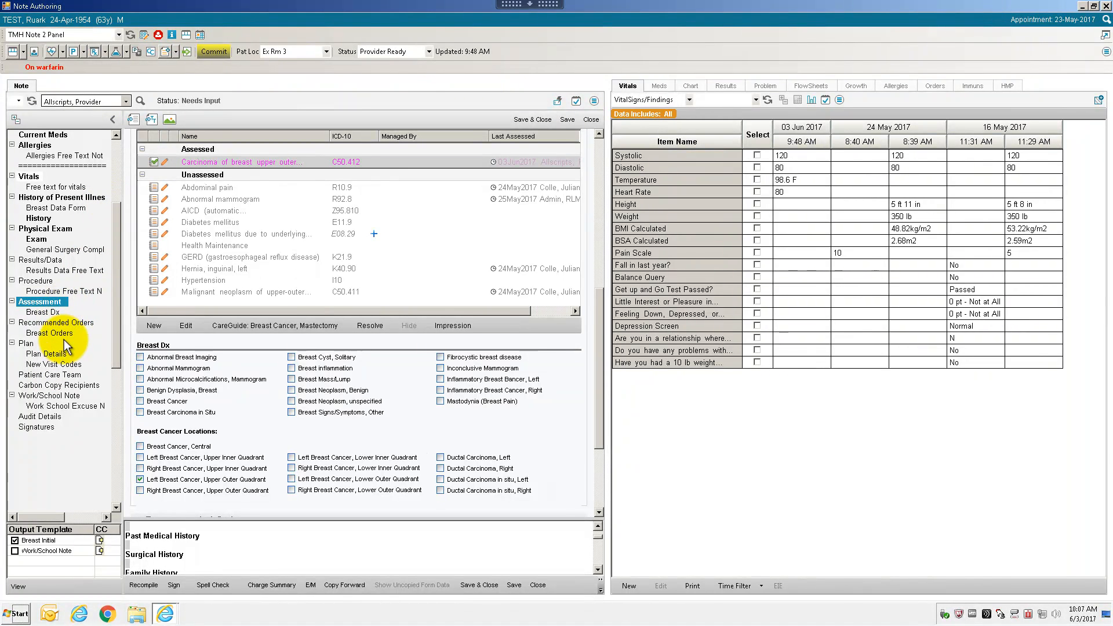
{"action": "left_click", "coordinate": [214, 52]}
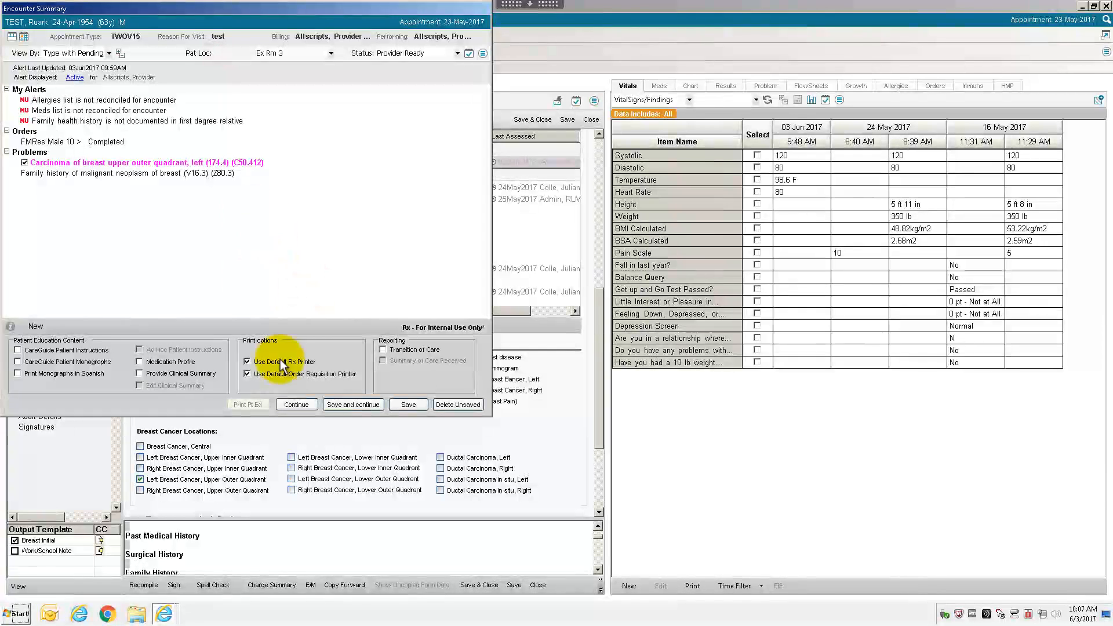
{"action": "left_click", "coordinate": [349, 405]}
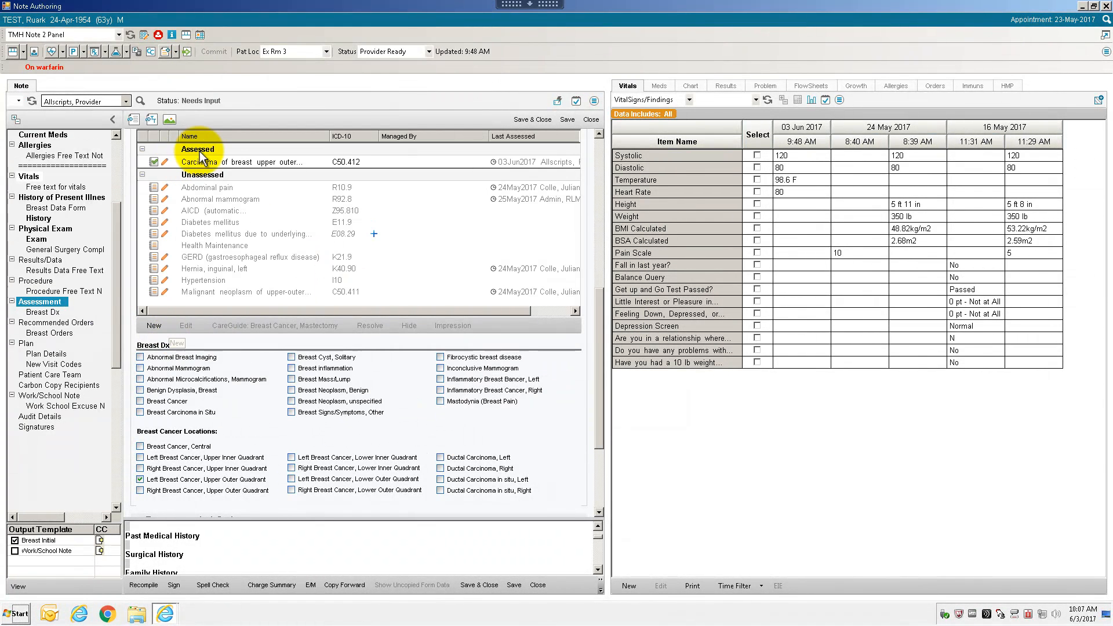
Order Mammogram Diagnostic Bilateral from the Breast Orders form with its To Be Done date set to 03Dec2017
{"action": "left_click", "coordinate": [47, 335]}
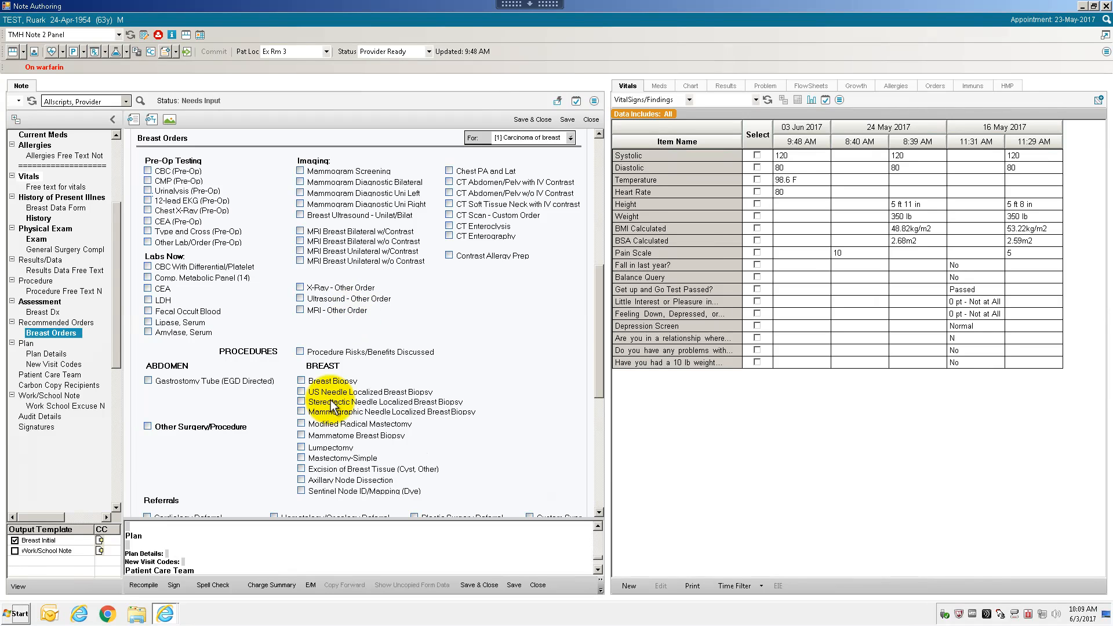
{"action": "left_click", "coordinate": [333, 184]}
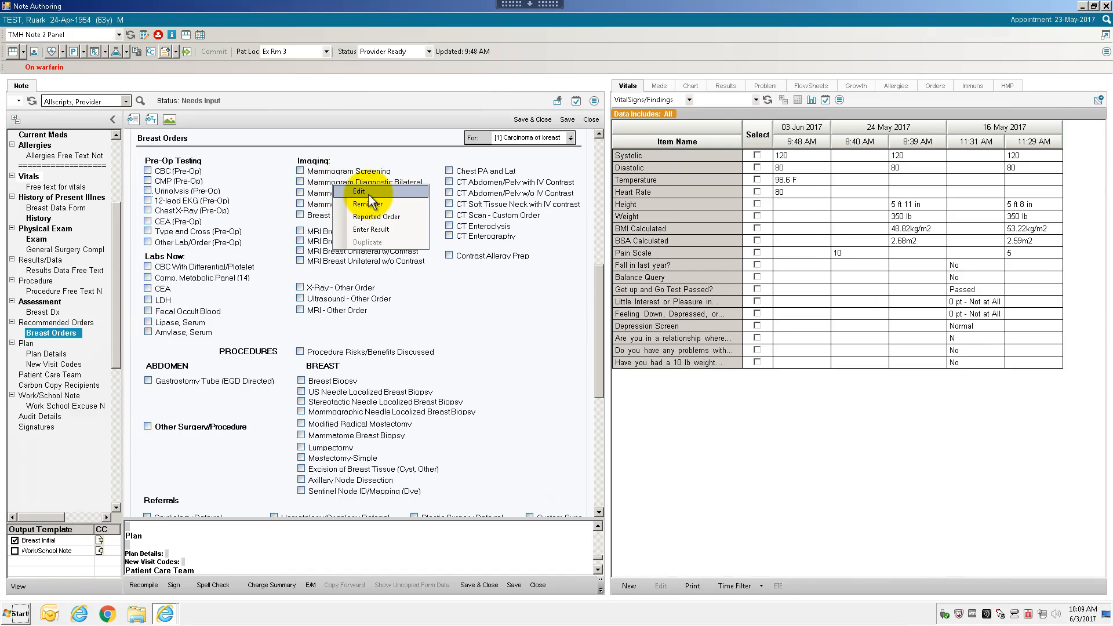
{"action": "left_click", "coordinate": [369, 195]}
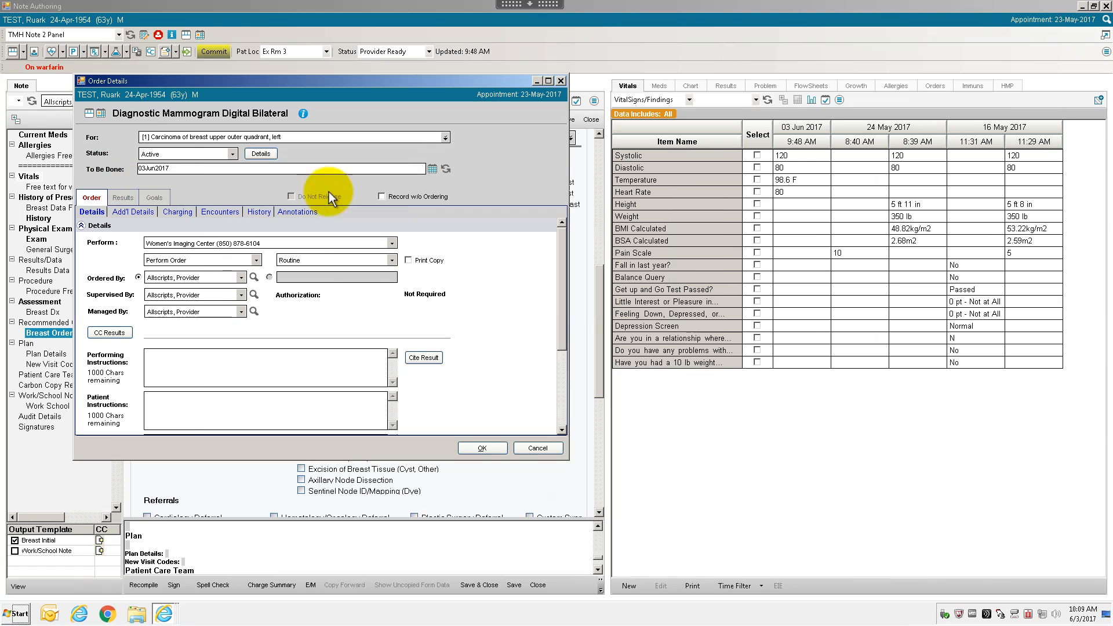
{"action": "left_click", "coordinate": [434, 171]}
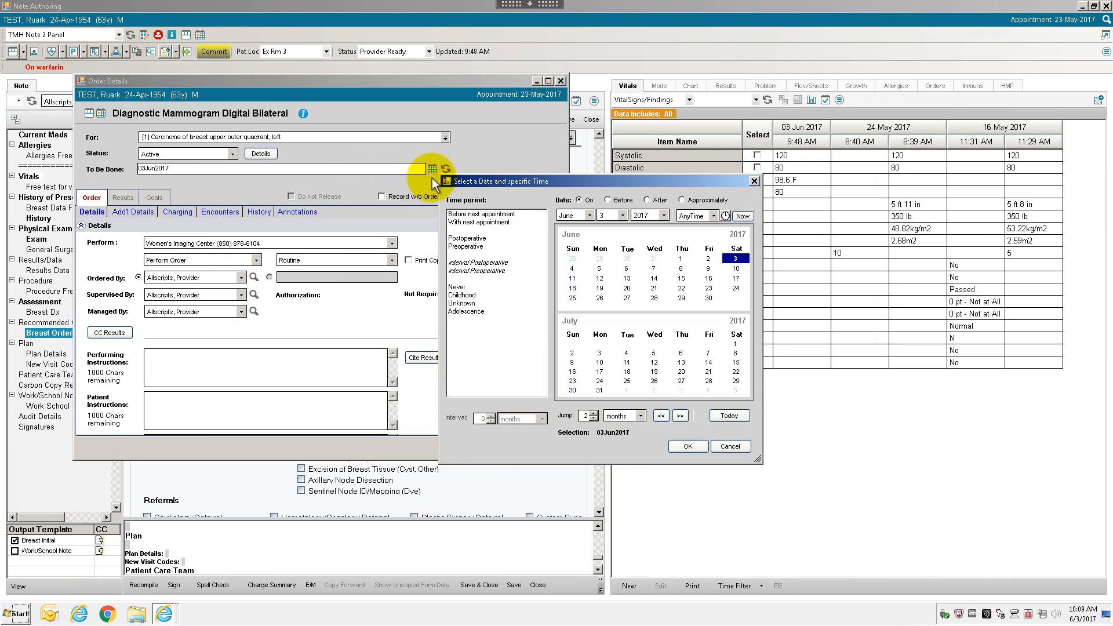
{"action": "left_click", "coordinate": [589, 217]}
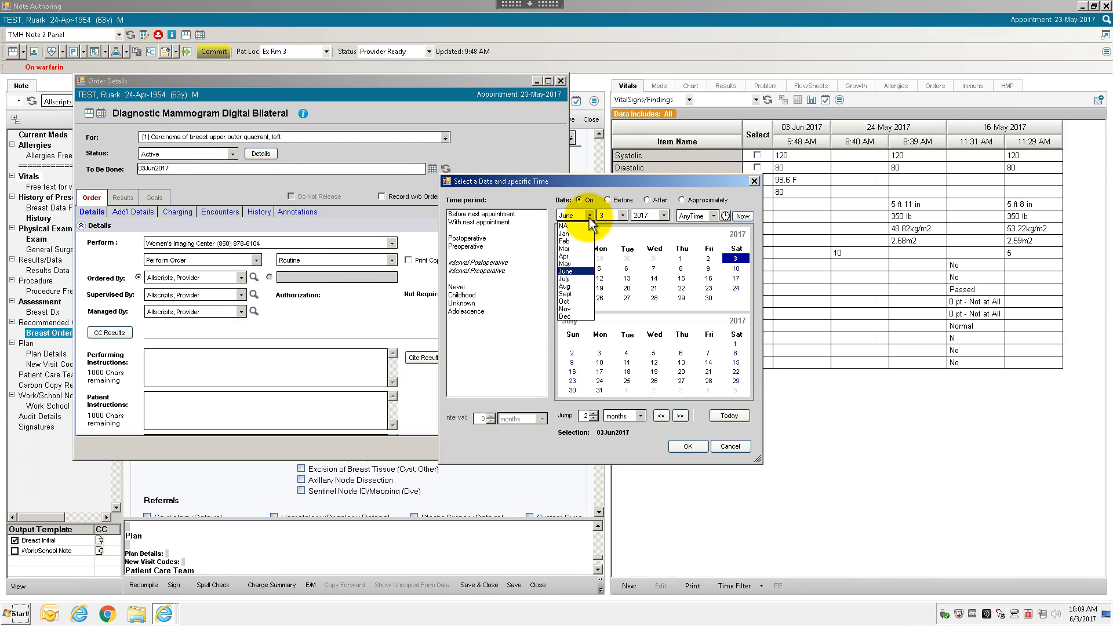
{"action": "left_click", "coordinate": [570, 317]}
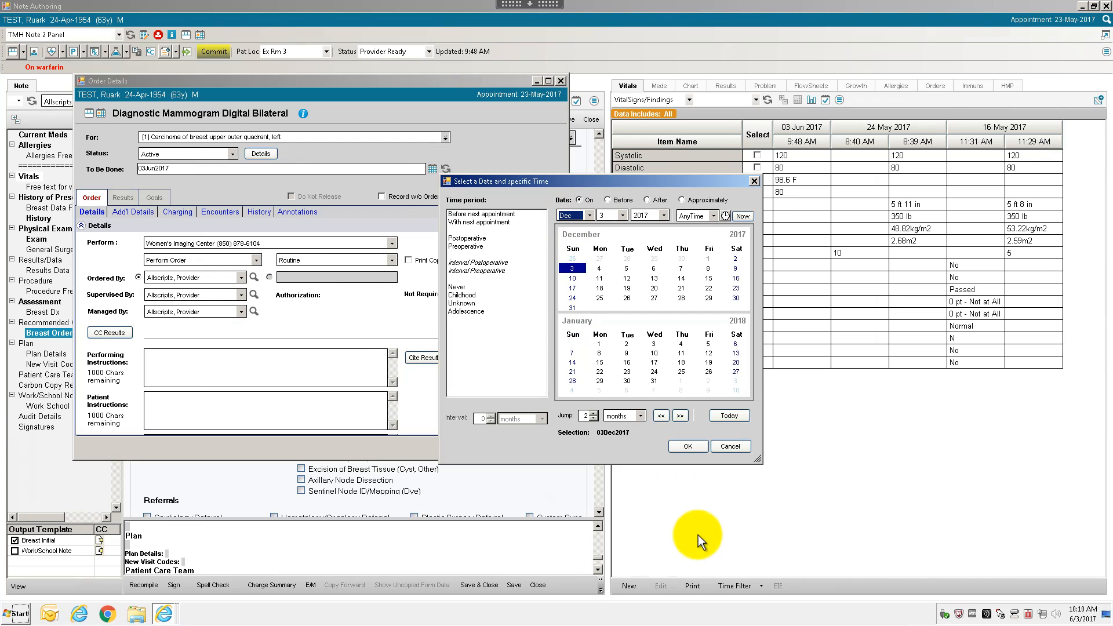
{"action": "left_click", "coordinate": [676, 446]}
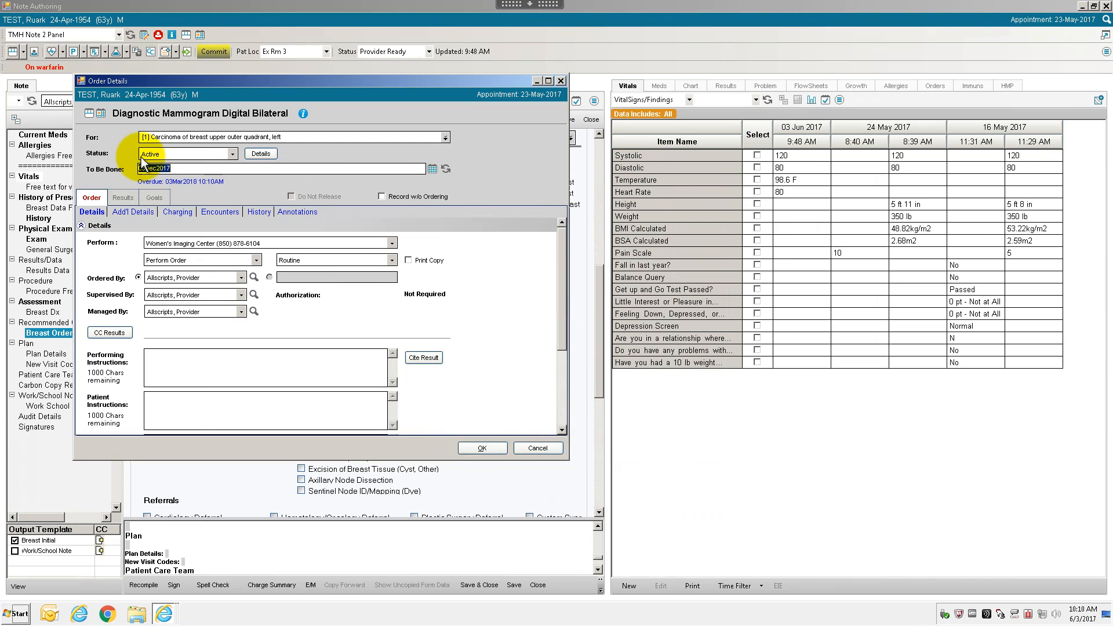
{"action": "left_click", "coordinate": [481, 448]}
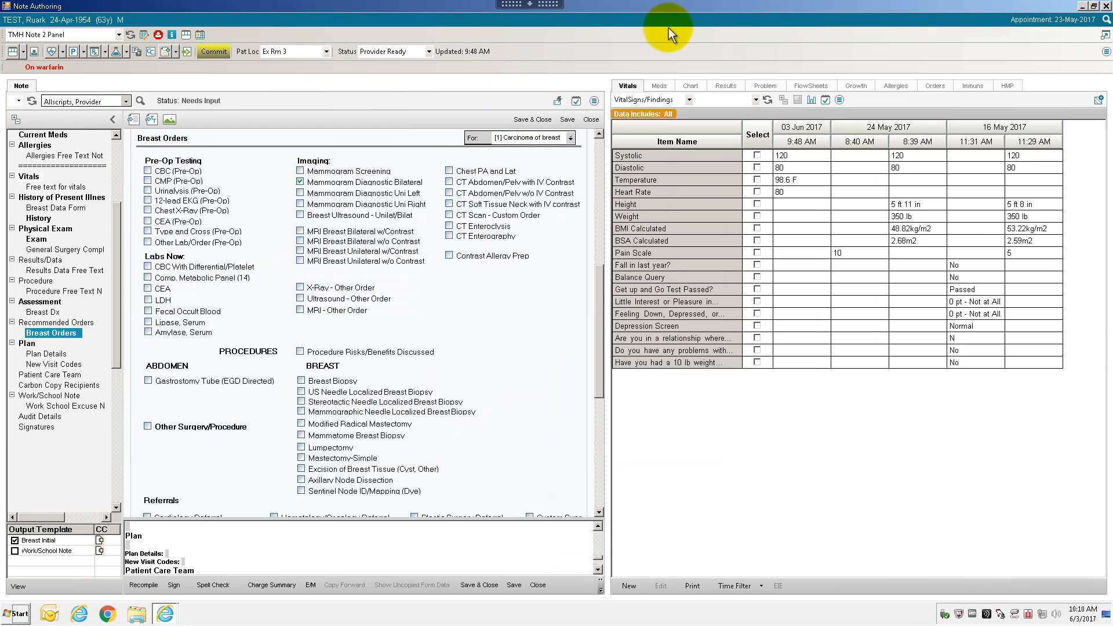
Examine the details of the new bilateral diagnostic mammogram order in the patient's current orders, and collapse them again
{"action": "left_click", "coordinate": [930, 88]}
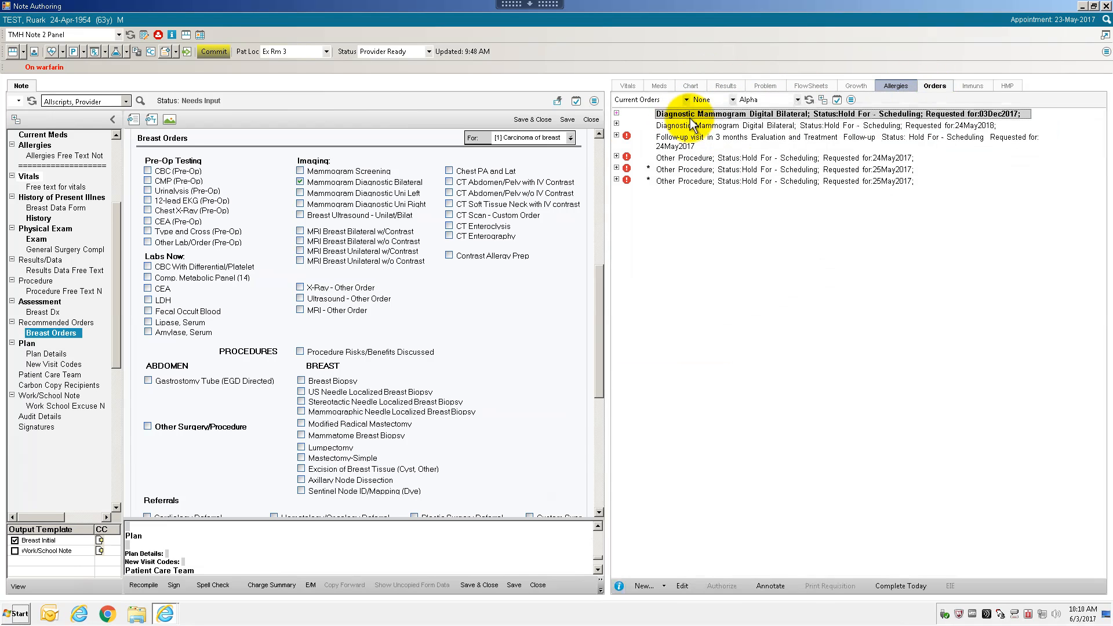
{"action": "left_click", "coordinate": [617, 112]}
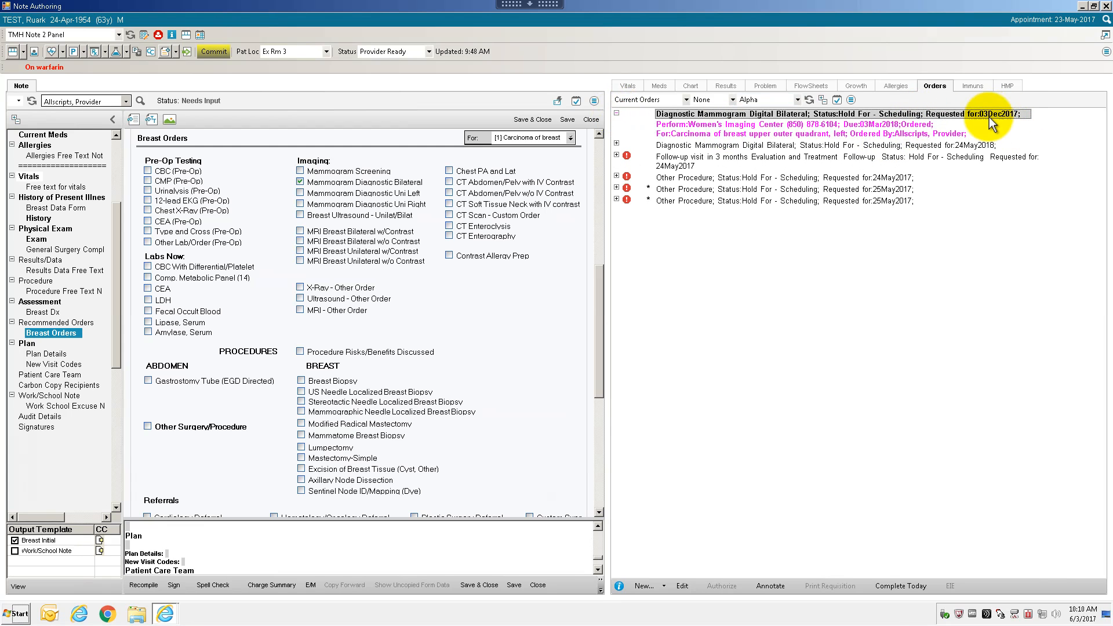
{"action": "left_click", "coordinate": [617, 112]}
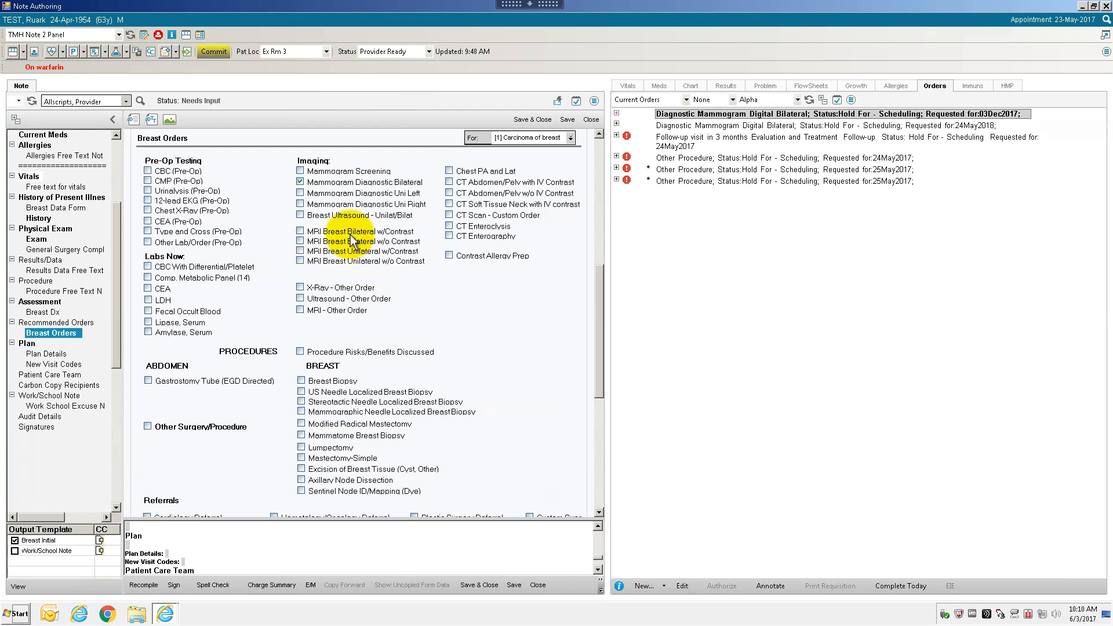
Order a CEA lab with the To Be Done date 04Sep2017, and cancel that order entry from the current orders
{"action": "right_click", "coordinate": [162, 290]}
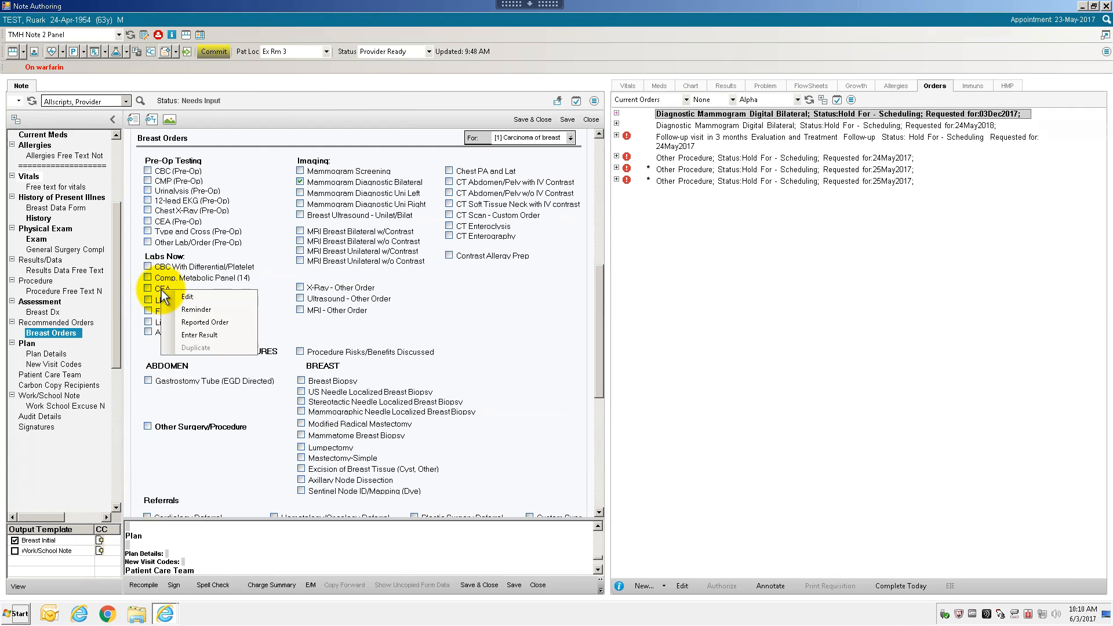
{"action": "left_click", "coordinate": [181, 293]}
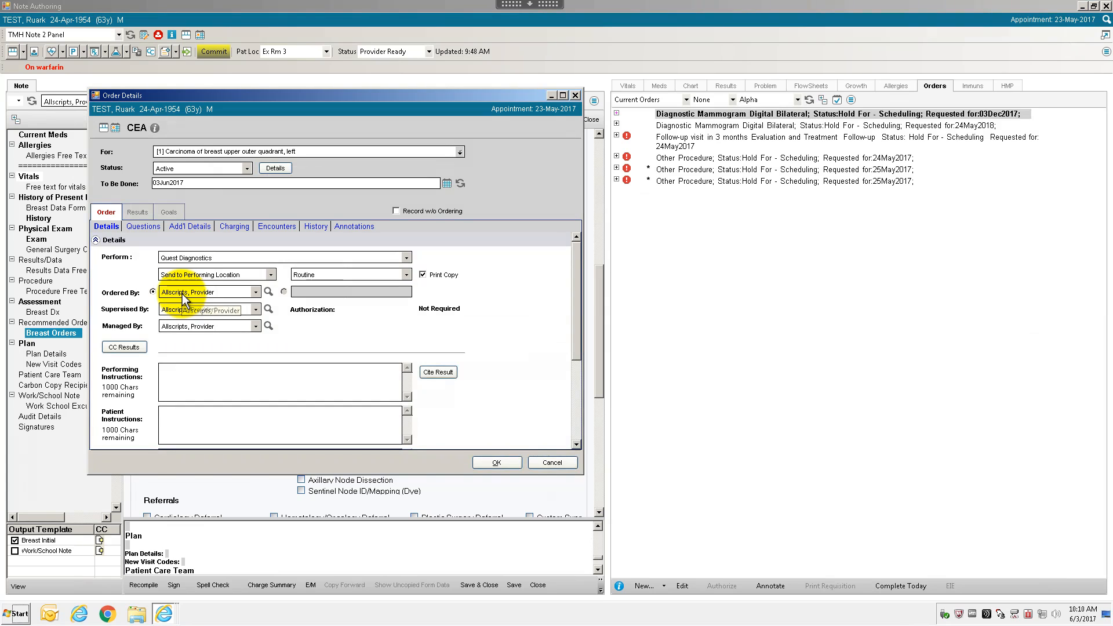
{"action": "left_click", "coordinate": [447, 184]}
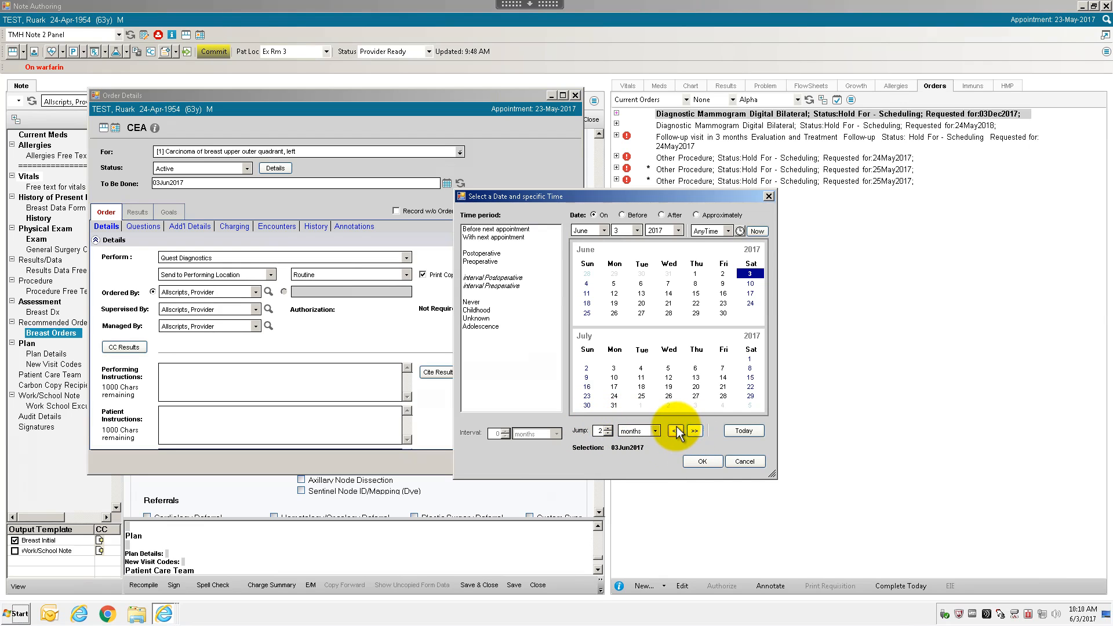
{"action": "left_click", "coordinate": [608, 428]}
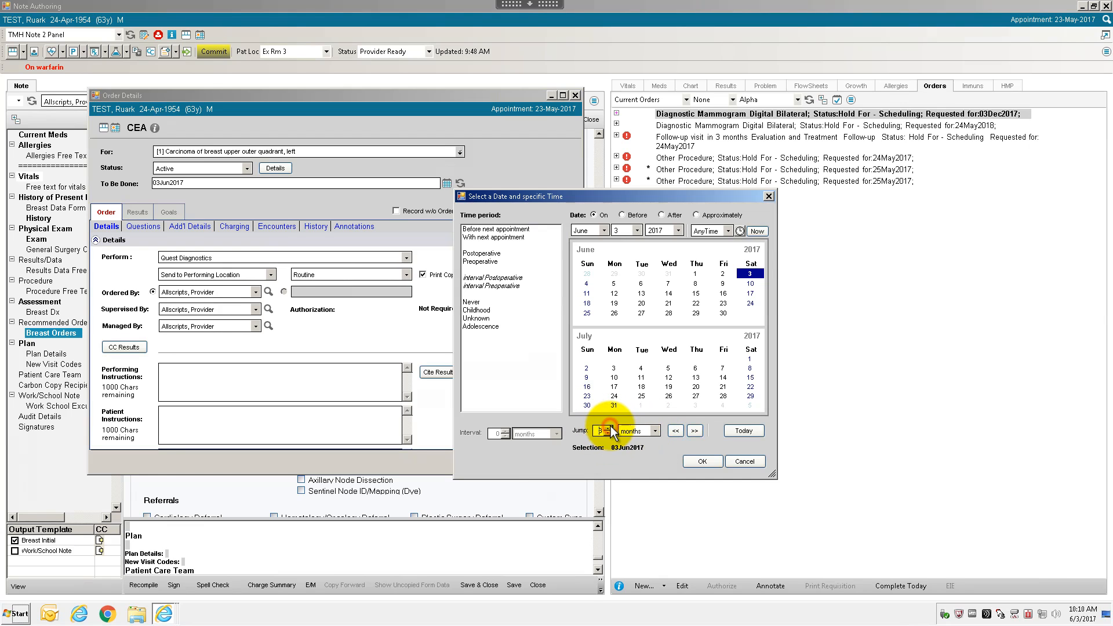
{"action": "left_click", "coordinate": [695, 431]}
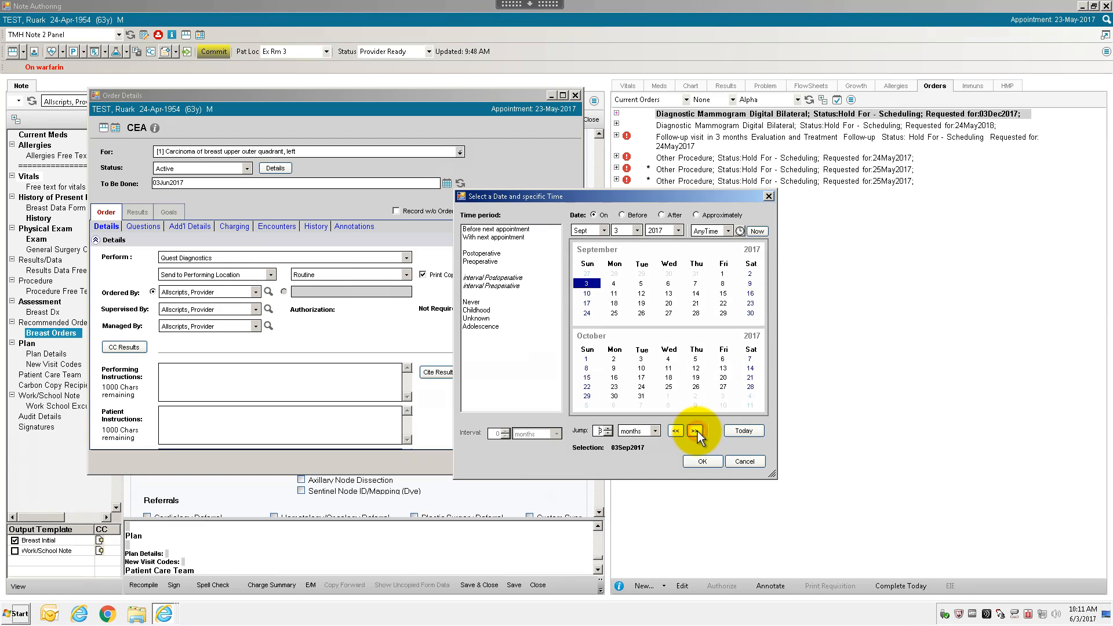
{"action": "left_click", "coordinate": [613, 284]}
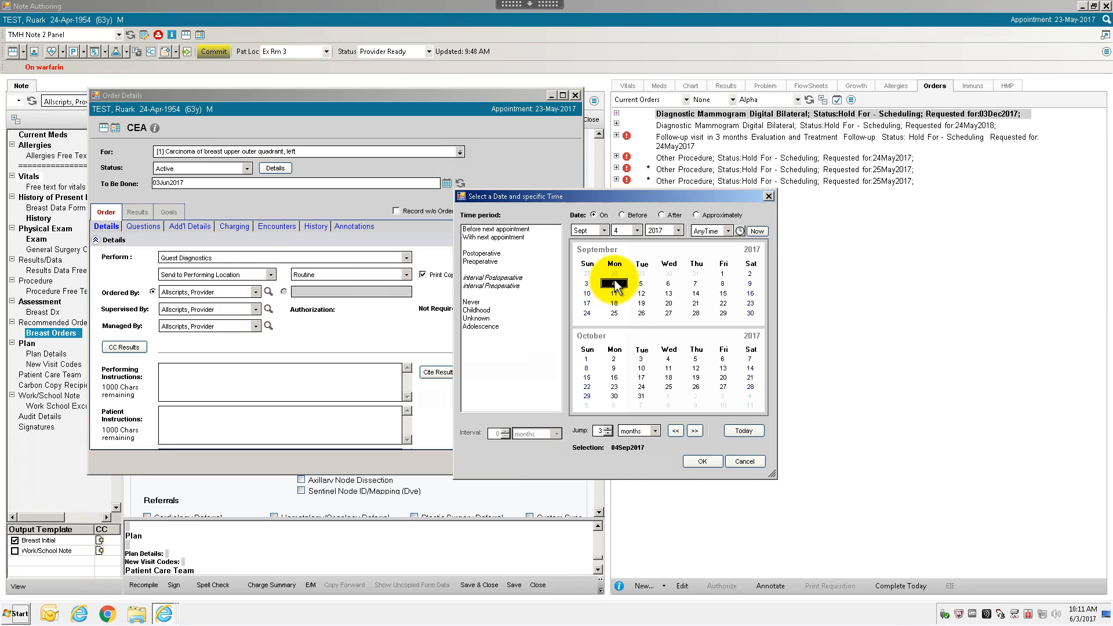
{"action": "left_click", "coordinate": [703, 462]}
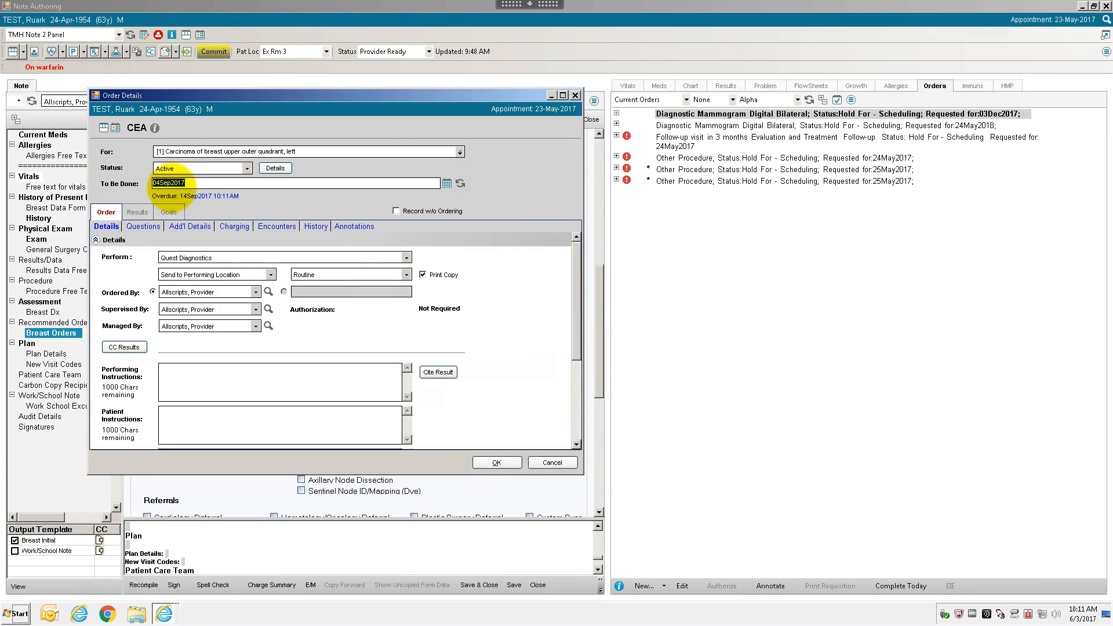
{"action": "left_click", "coordinate": [495, 463]}
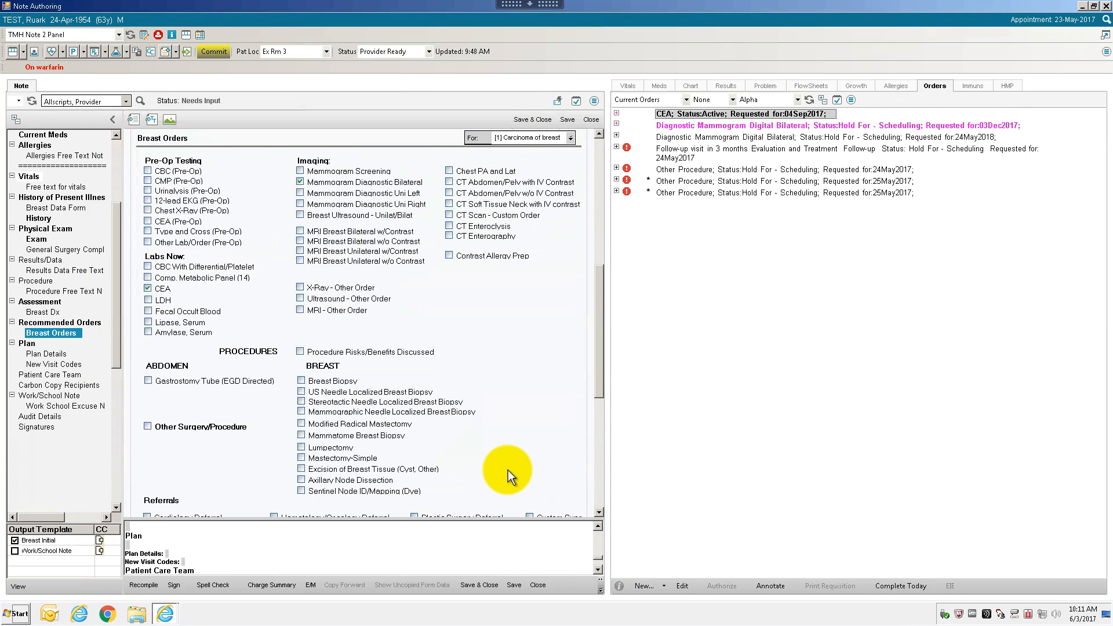
{"action": "right_click", "coordinate": [681, 116]}
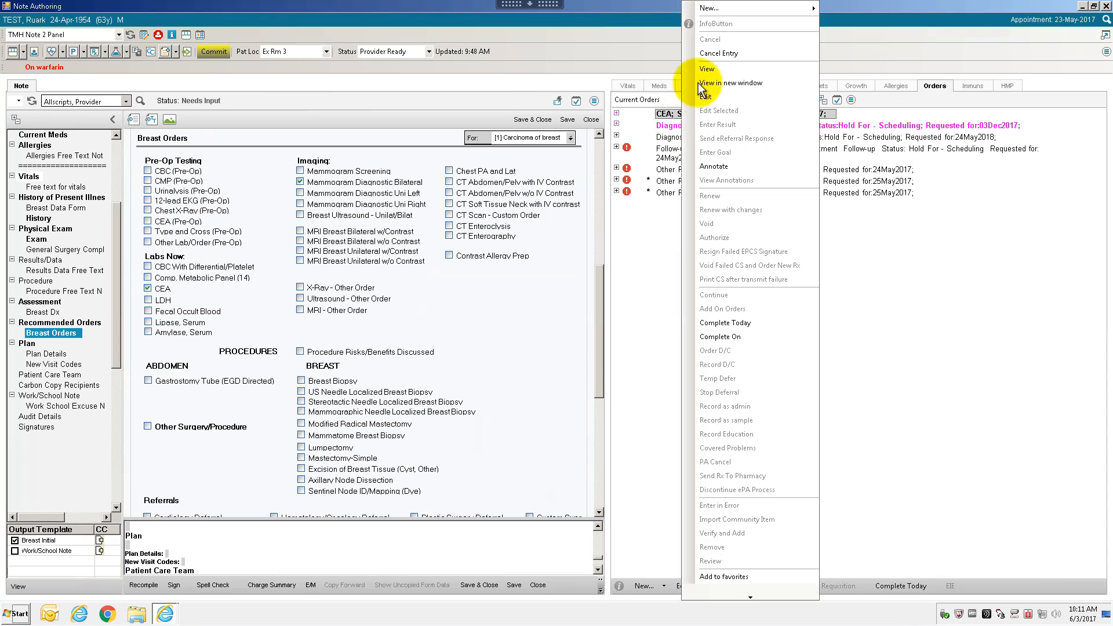
{"action": "left_click", "coordinate": [693, 70]}
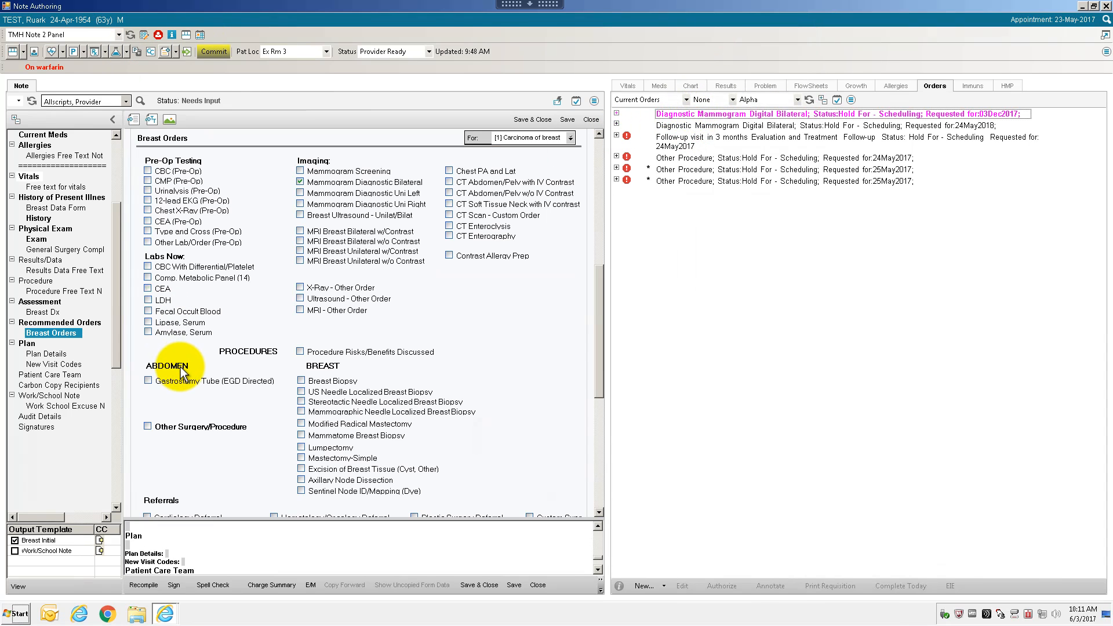
Mark Procedure Risks/Benefits Discussed in the Breast Orders form, and view the Breast Initial note output
{"action": "left_click_drag", "start_coordinate": [601, 349], "coordinate": [616, 390]}
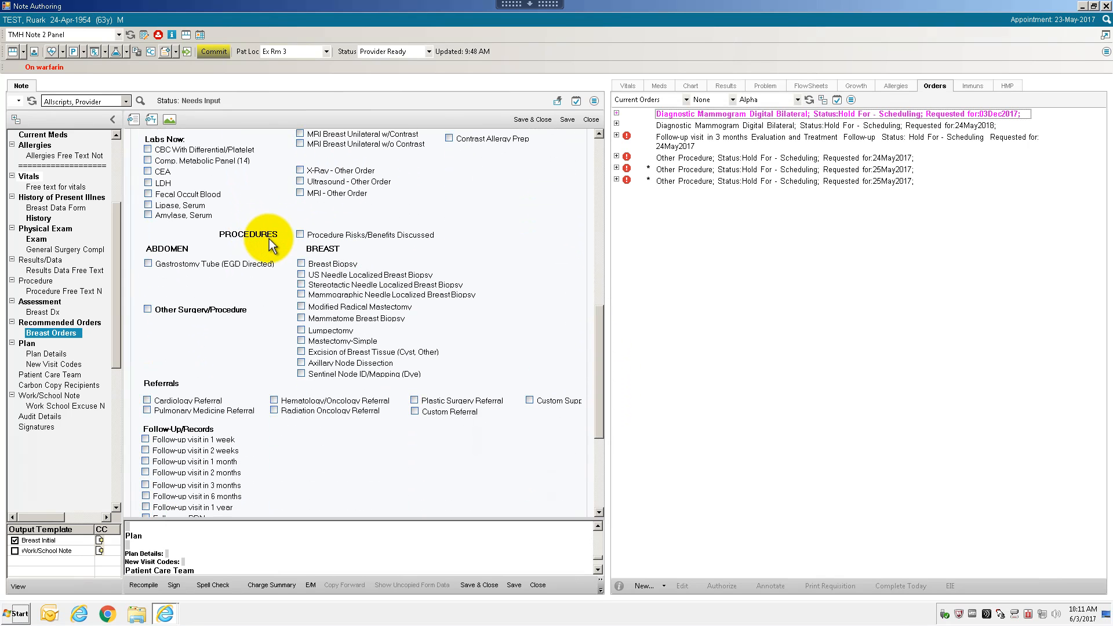
{"action": "left_click", "coordinate": [300, 235]}
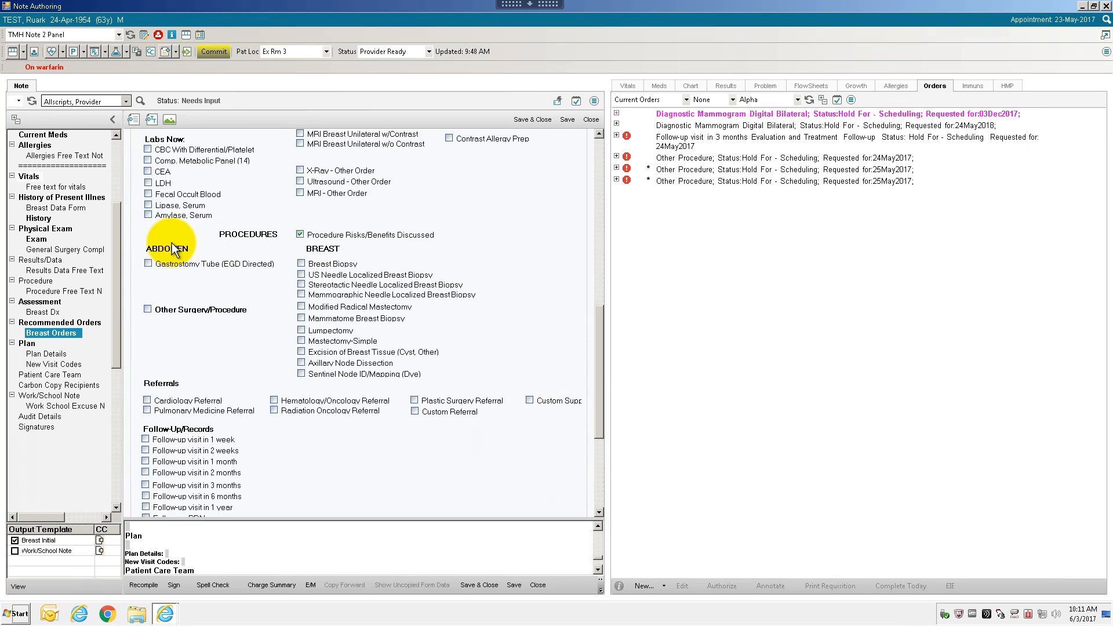
{"action": "left_click", "coordinate": [19, 587]}
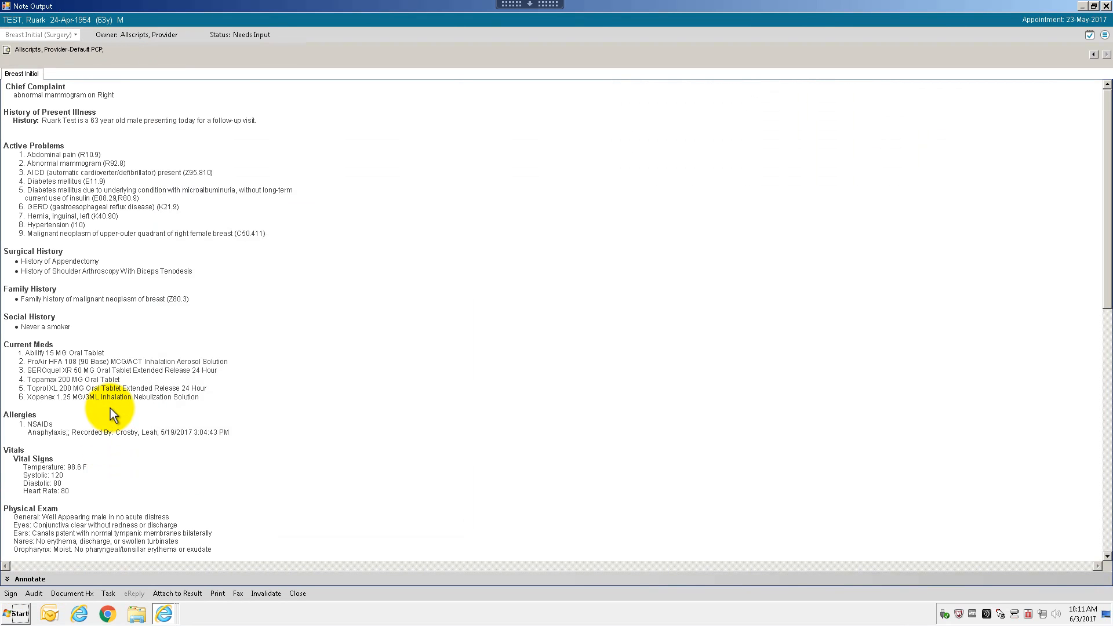
Review the rest of the Breast Initial note output down to the plan, and close it
{"action": "scroll", "coordinate": [110, 408], "scroll_direction": "down", "scroll_amount": 5}
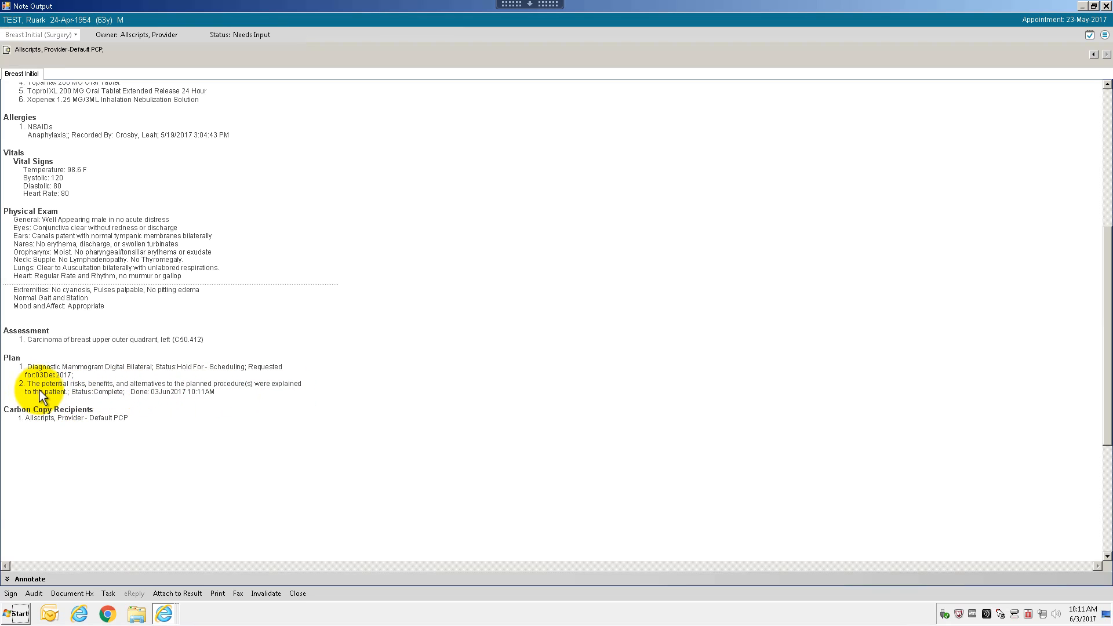
{"action": "left_click", "coordinate": [294, 594]}
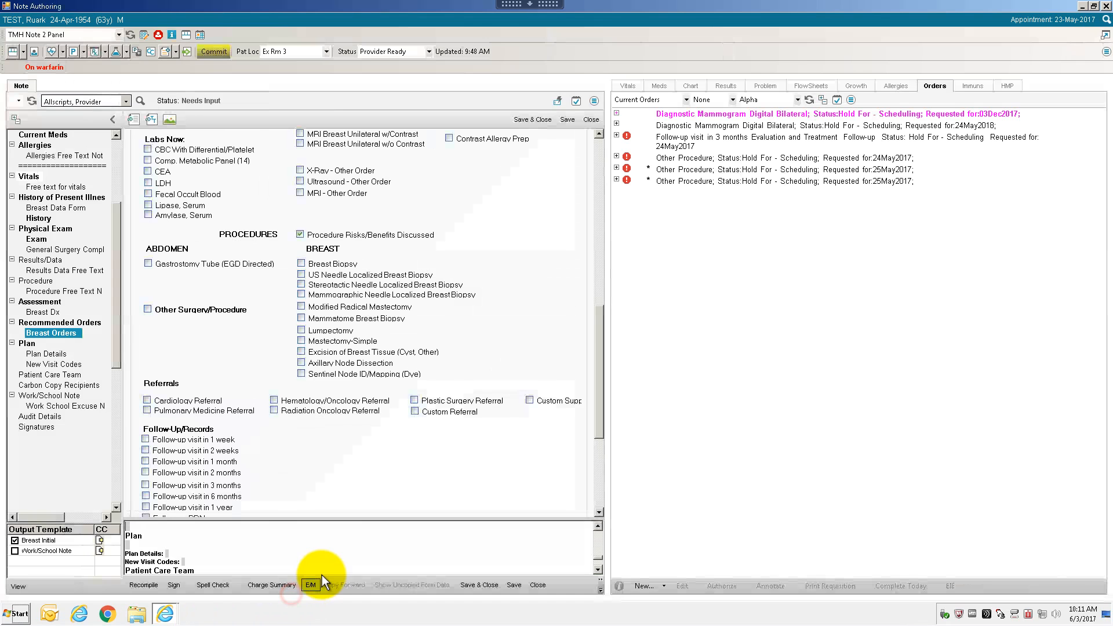
Order a Mammatome Breast Biopsy with SIDE (LRB) set to Left and a follow-up visit in 2 months from the Breast Orders form
{"action": "left_click", "coordinate": [301, 319]}
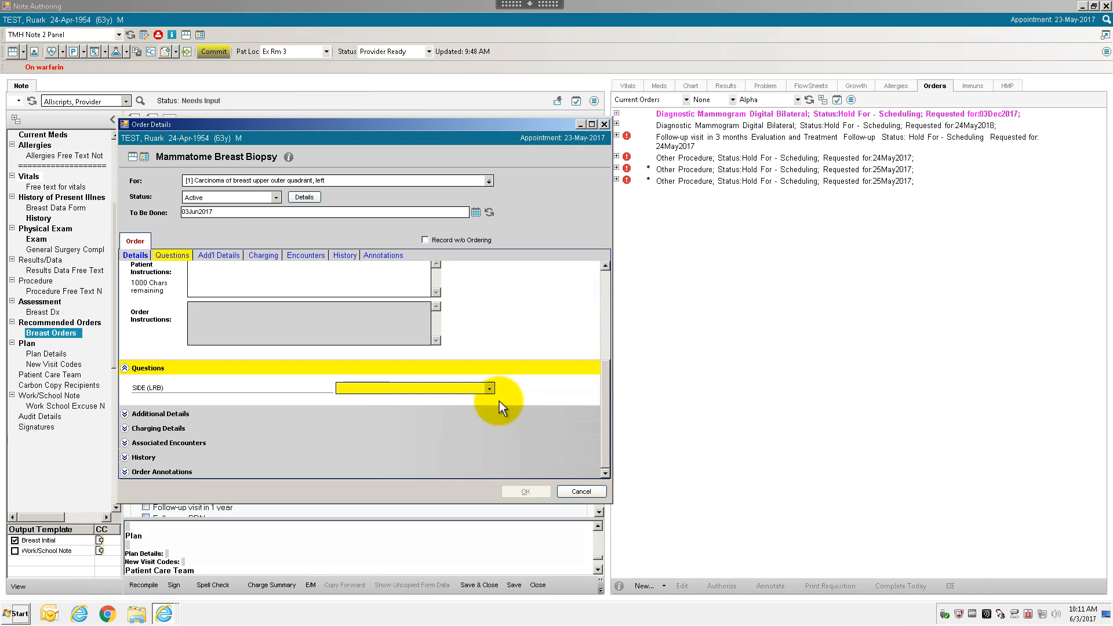
{"action": "left_click", "coordinate": [489, 388]}
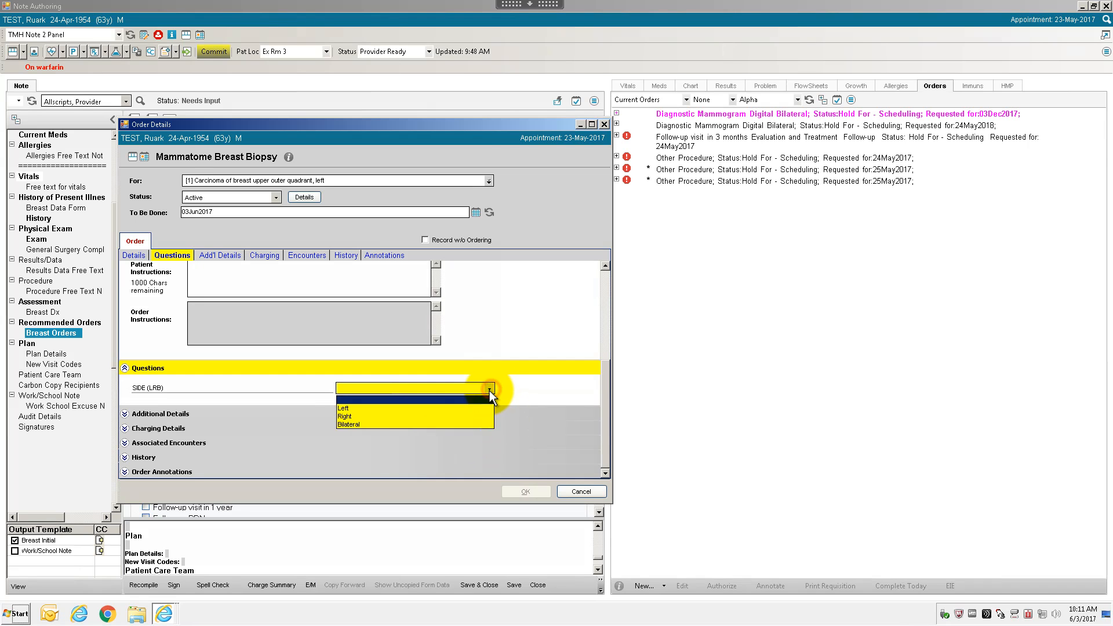
{"action": "left_click", "coordinate": [425, 408]}
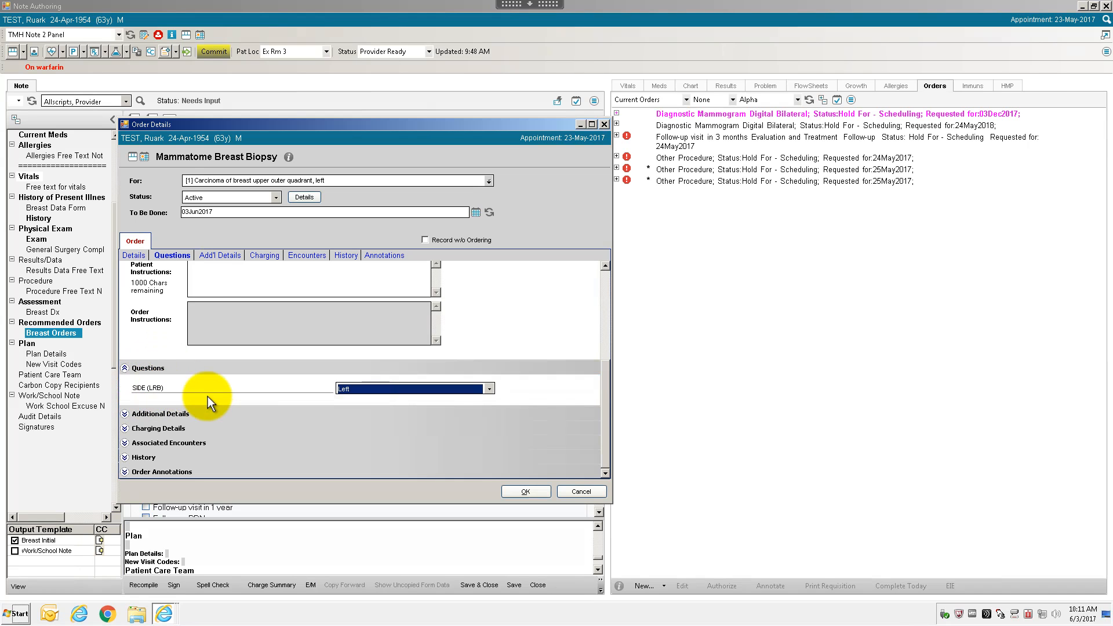
{"action": "left_click", "coordinate": [525, 491]}
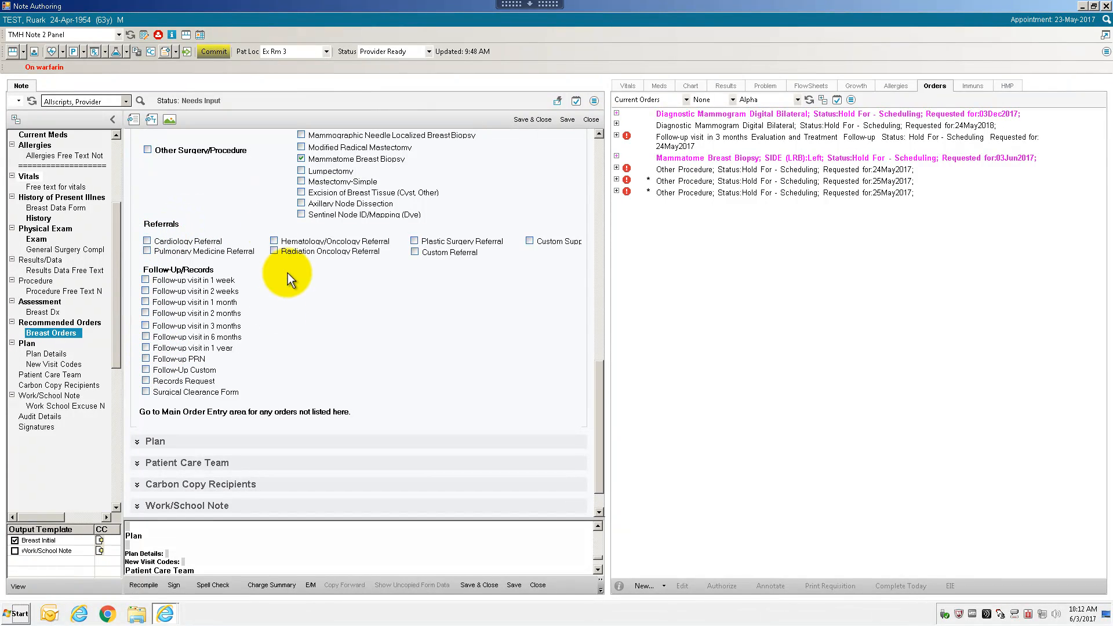
{"action": "left_click", "coordinate": [145, 313]}
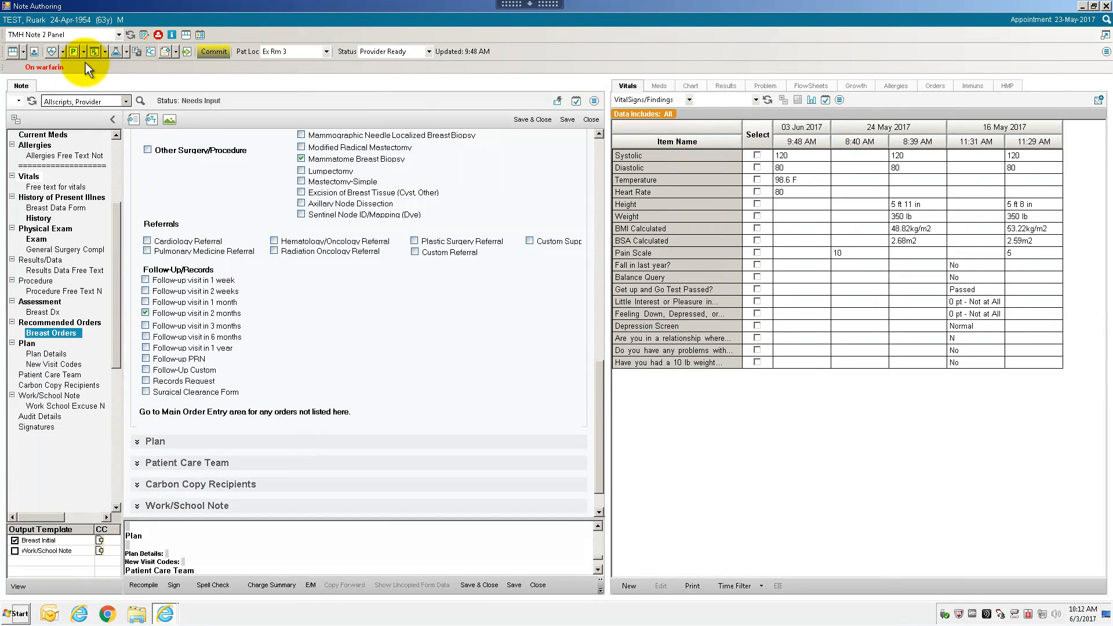
Bring up radiology order entry and look through the patient's medications, orders, allergies and problems beside the order list
{"action": "left_click", "coordinate": [126, 53]}
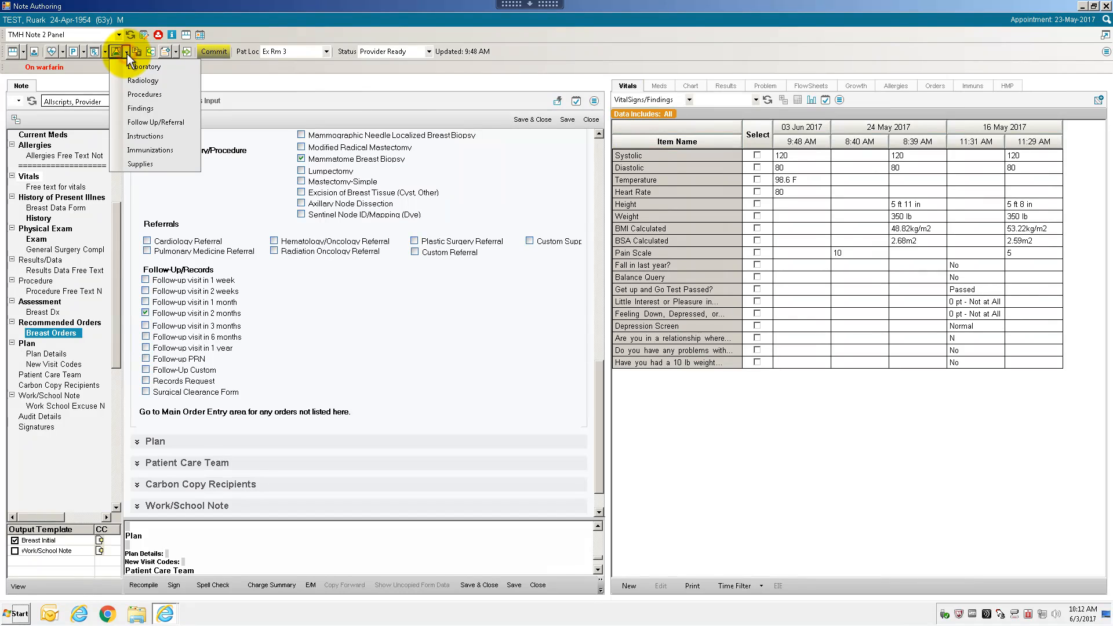
{"action": "left_click", "coordinate": [152, 82]}
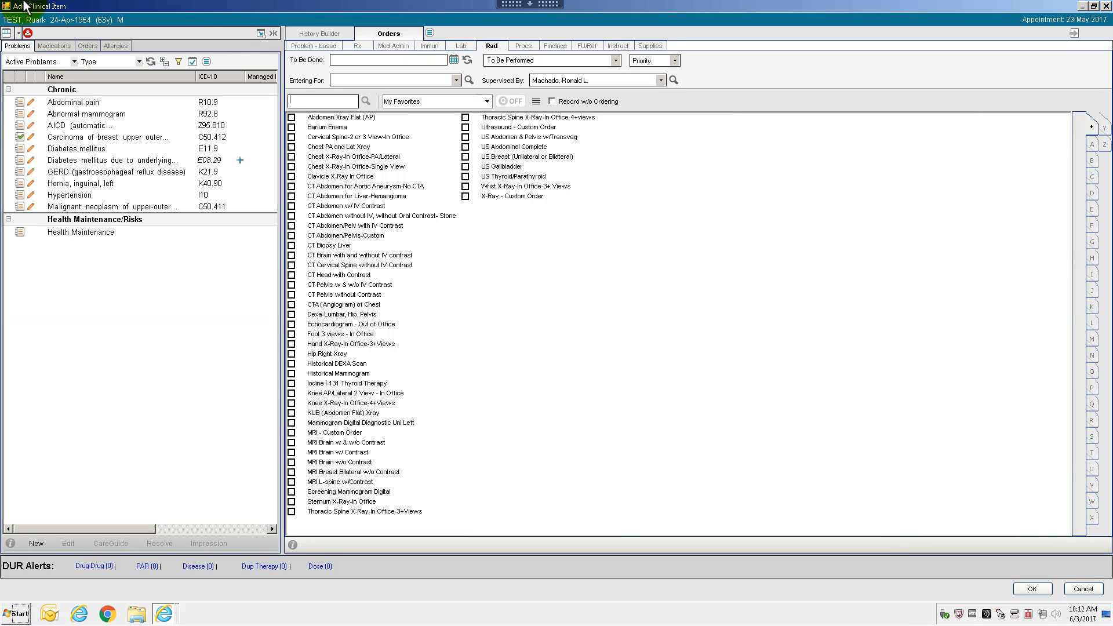
{"action": "left_click", "coordinate": [55, 46]}
{"action": "left_click", "coordinate": [88, 46]}
{"action": "left_click", "coordinate": [115, 47]}
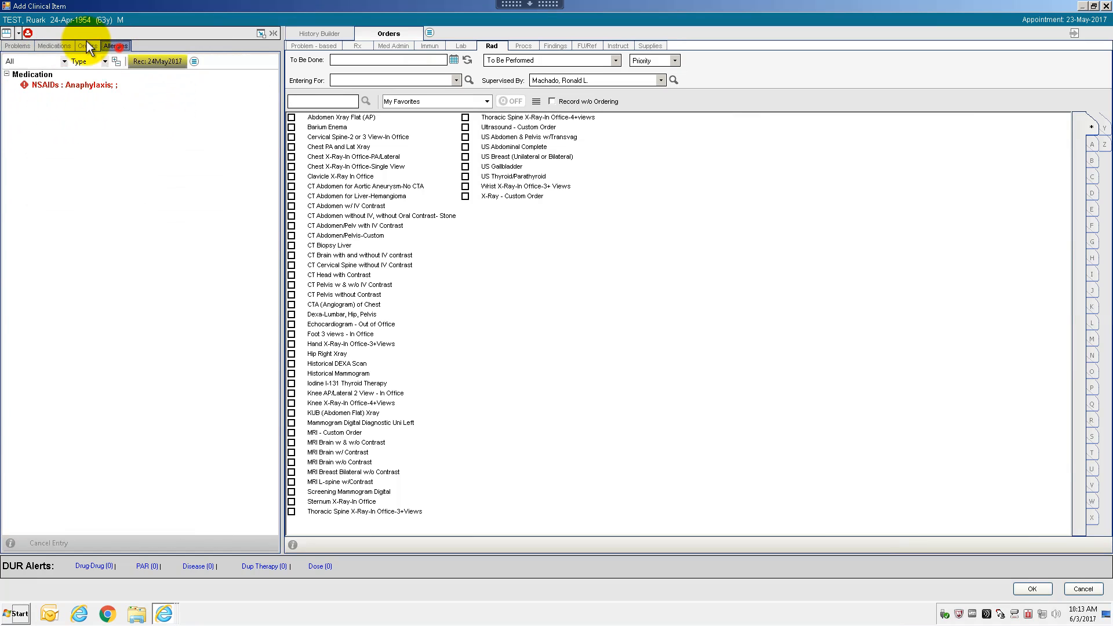
{"action": "left_click", "coordinate": [18, 45]}
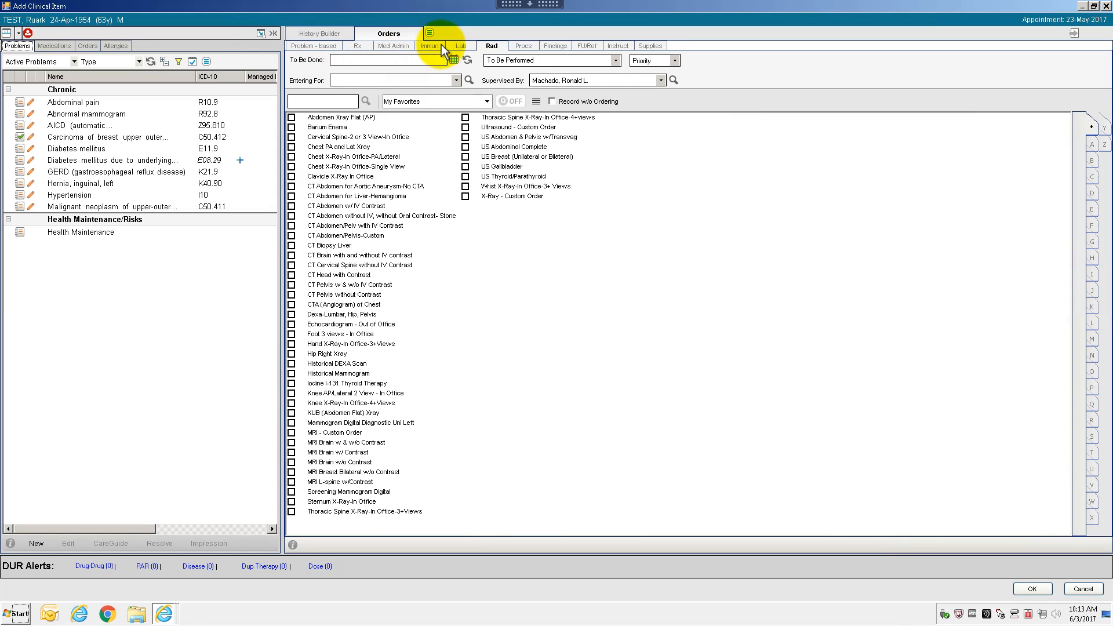
View the problem-based QuickSet orders for Diabetes mellitus, Carcinoma of breast upper outer quadrant, and Abnormal mammogram
{"action": "left_click", "coordinate": [317, 48]}
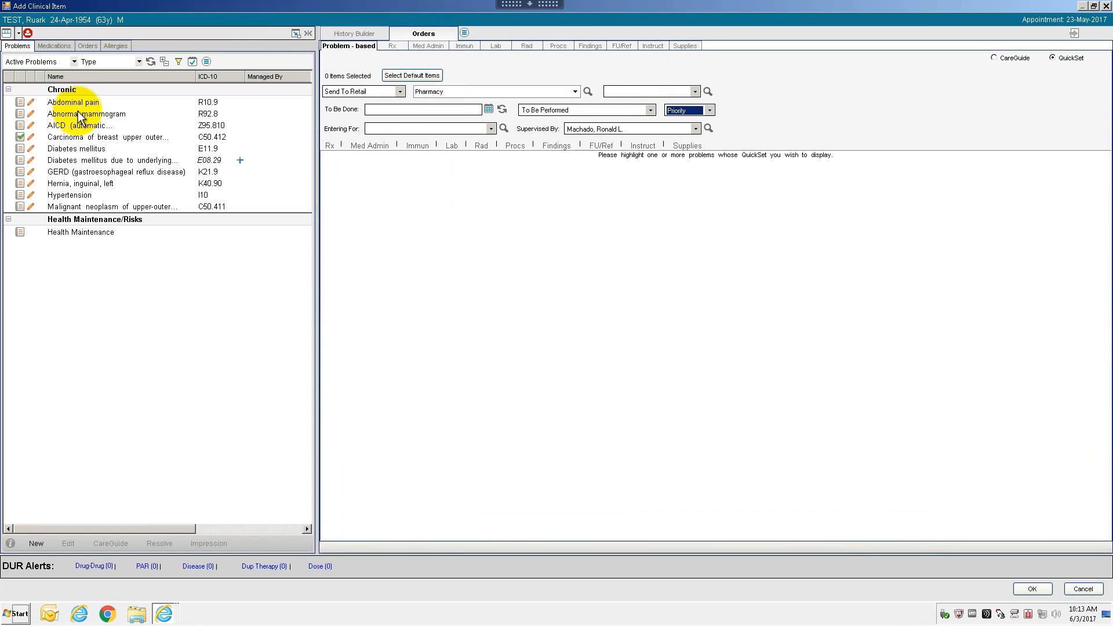
{"action": "left_click", "coordinate": [75, 148]}
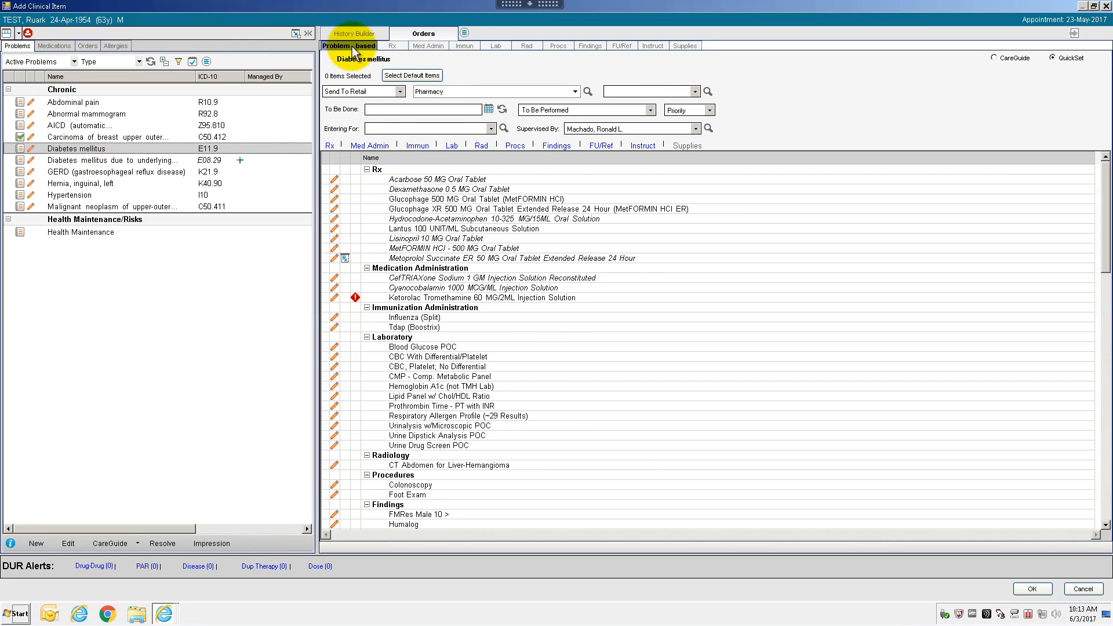
{"action": "left_click", "coordinate": [90, 137]}
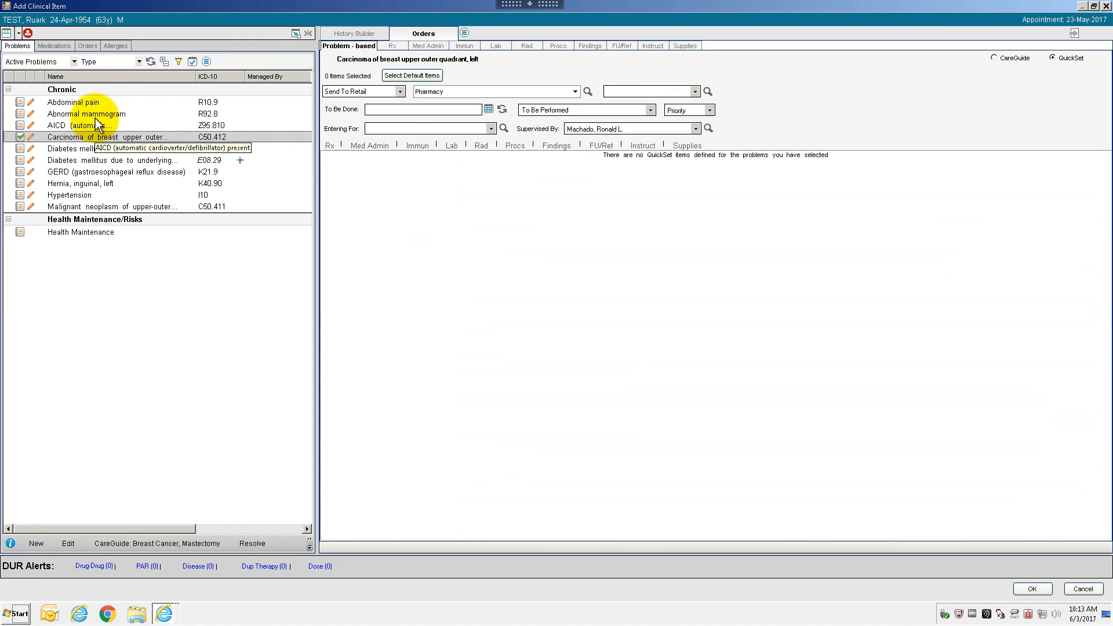
{"action": "left_click", "coordinate": [93, 114]}
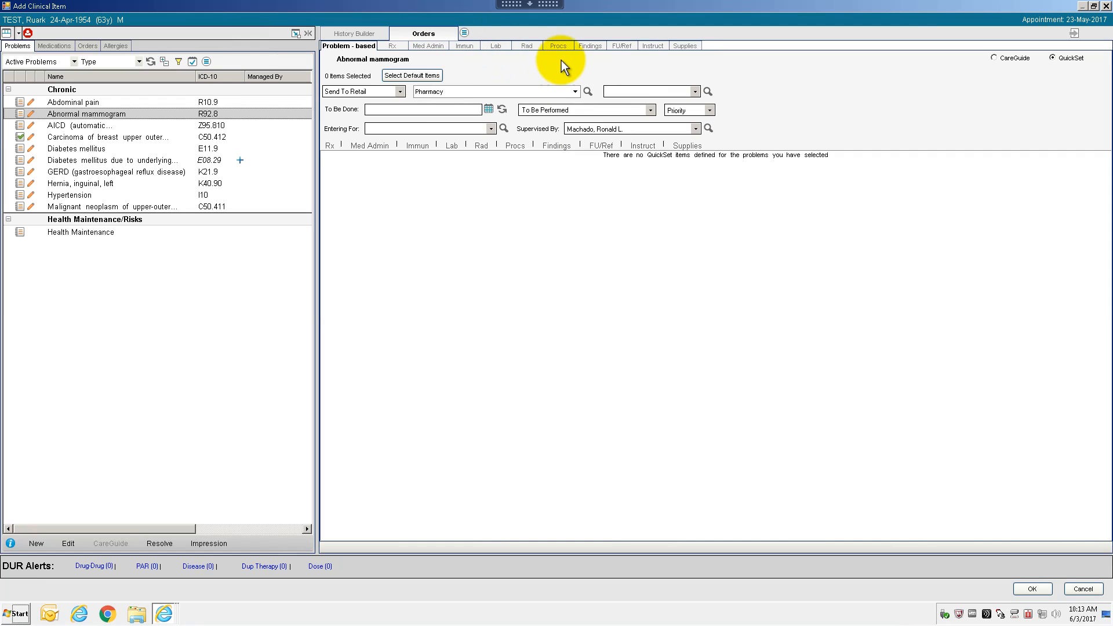
Look over the radiology and procedure favorites in order entry, and close it without adding an order
{"action": "left_click", "coordinate": [528, 46]}
{"action": "left_click", "coordinate": [556, 47]}
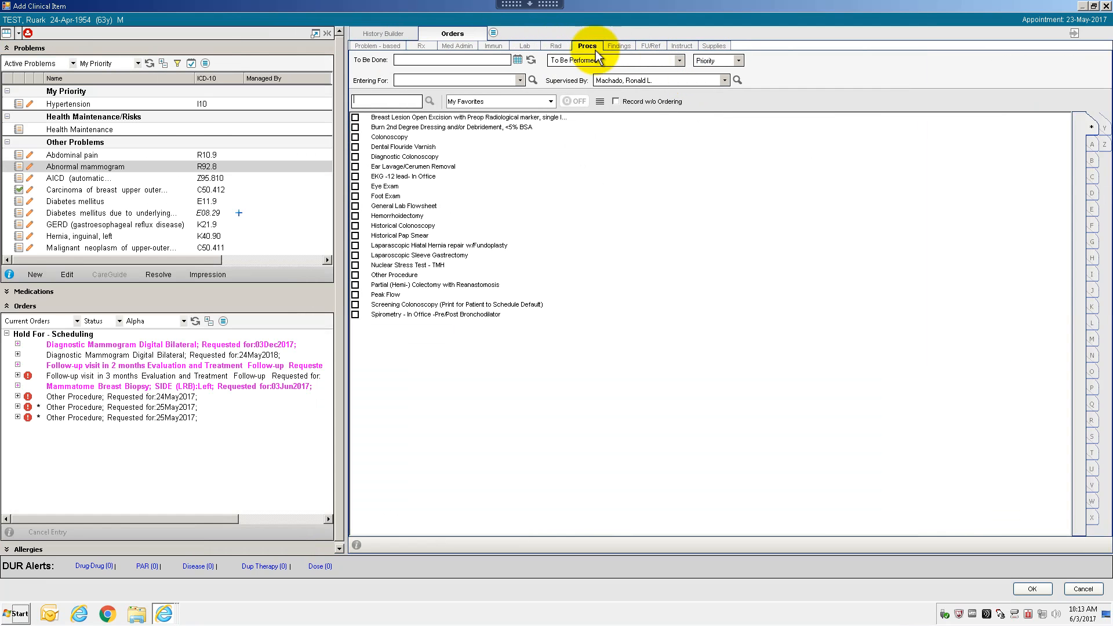
{"action": "left_click", "coordinate": [1031, 588]}
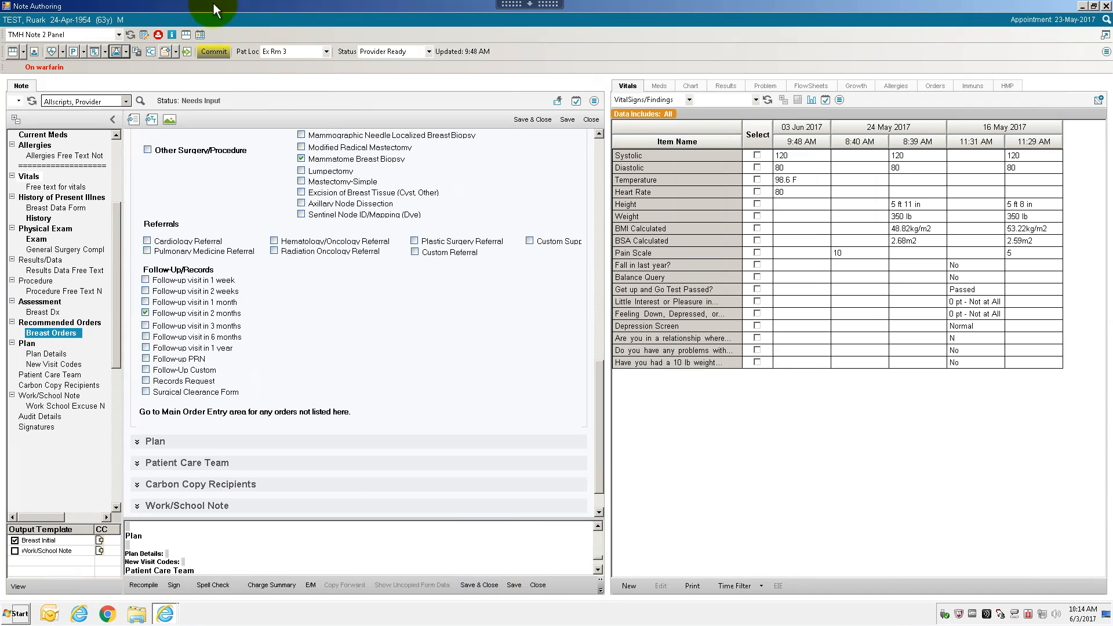
Save and close the Breast Initial note to return to the daily schedule
{"action": "left_click", "coordinate": [475, 583]}
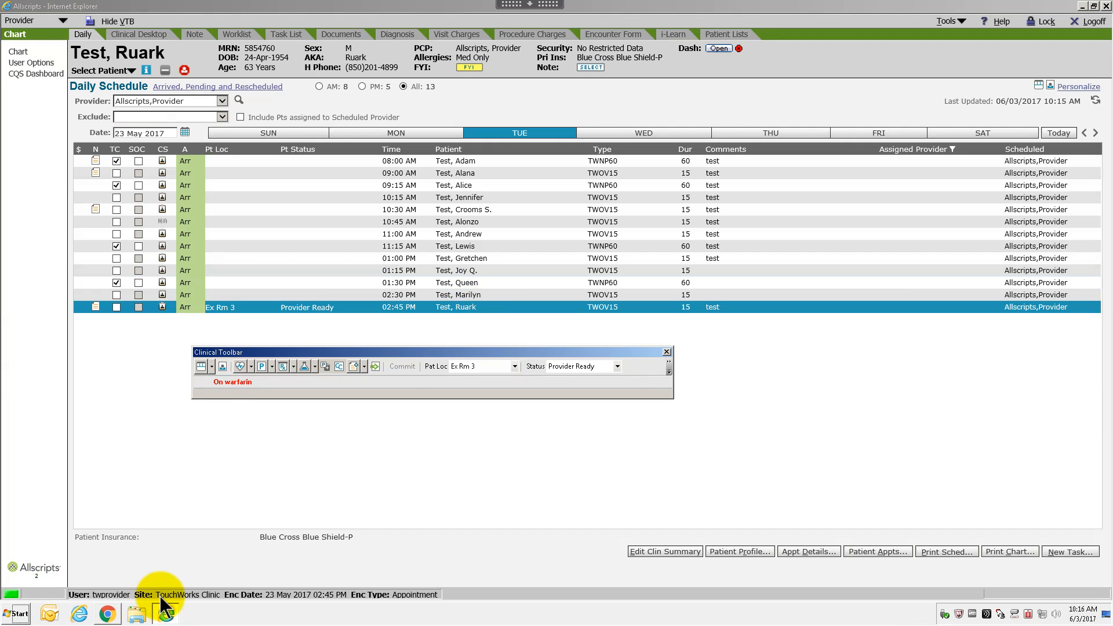
{"action": "mouse_move", "coordinate": [167, 618]}
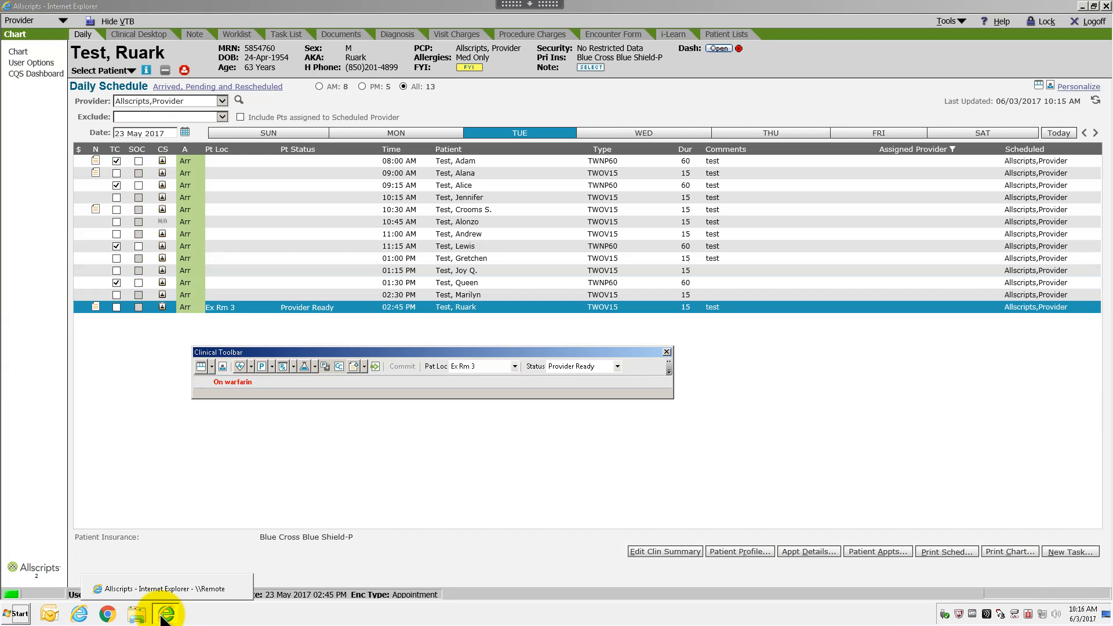